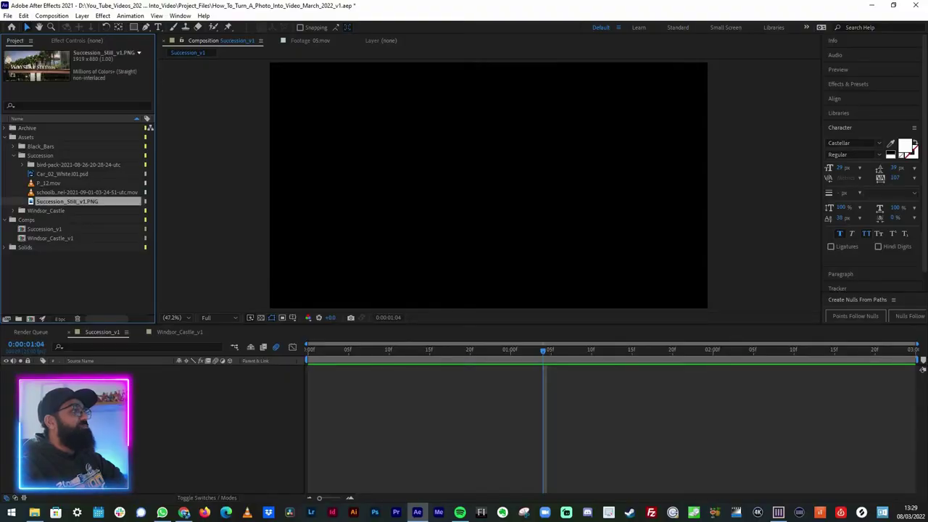
# Add Succession_Still_v1.PNG to the Succession_v1 composition and set its scale to 101%.
pyautogui.moveTo(132, 435); pyautogui.dragTo(130, 374)
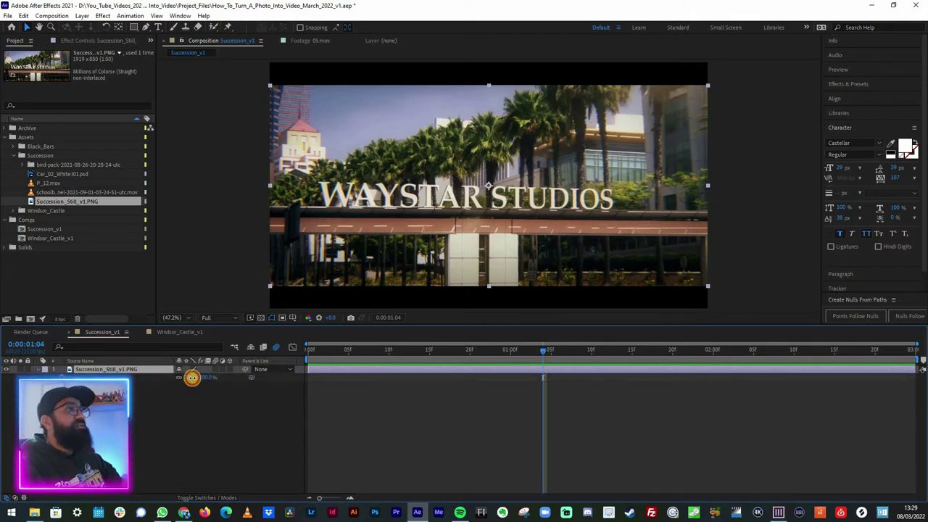
pyautogui.moveTo(191, 377); pyautogui.dragTo(191, 378)
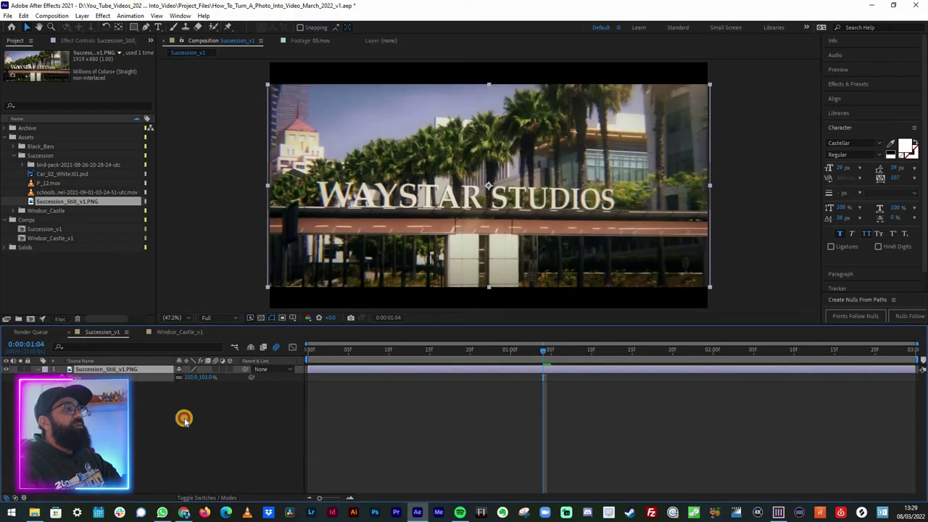
pyautogui.click(184, 419)
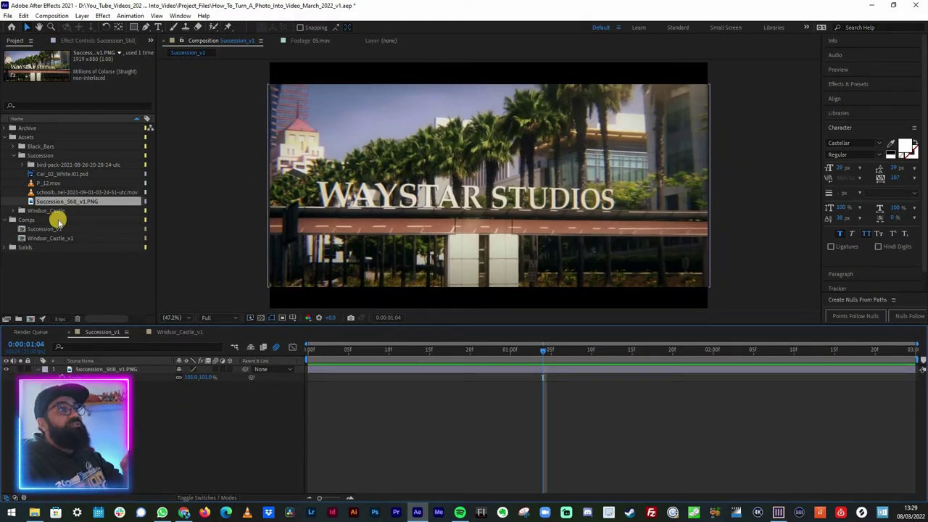
# Add the 2.5K black bars image HD-to-Ultra-transparent.png above the still in the composition.
pyautogui.click(21, 145)
pyautogui.moveTo(81, 165); pyautogui.dragTo(122, 366)
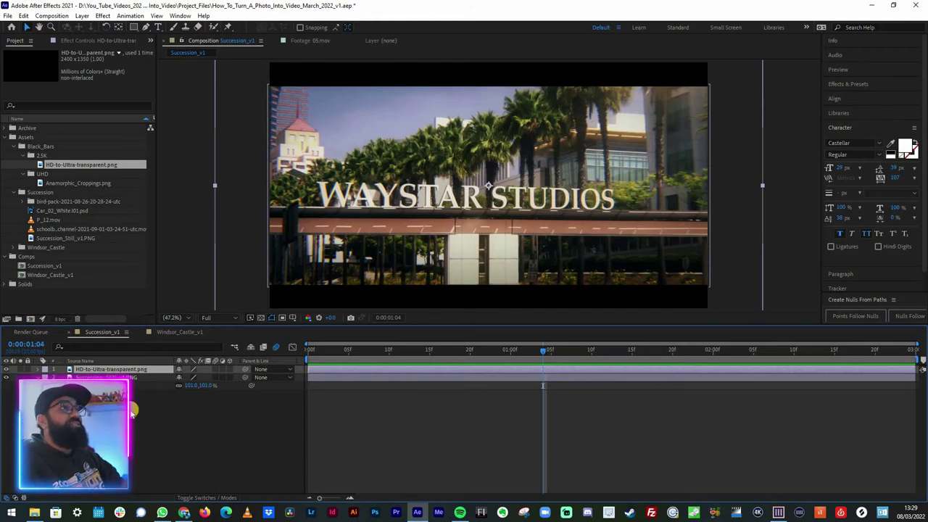
# Animate the still's scale from 101% at the first frame to 104% at 0:00:02:24.
pyautogui.click(307, 356)
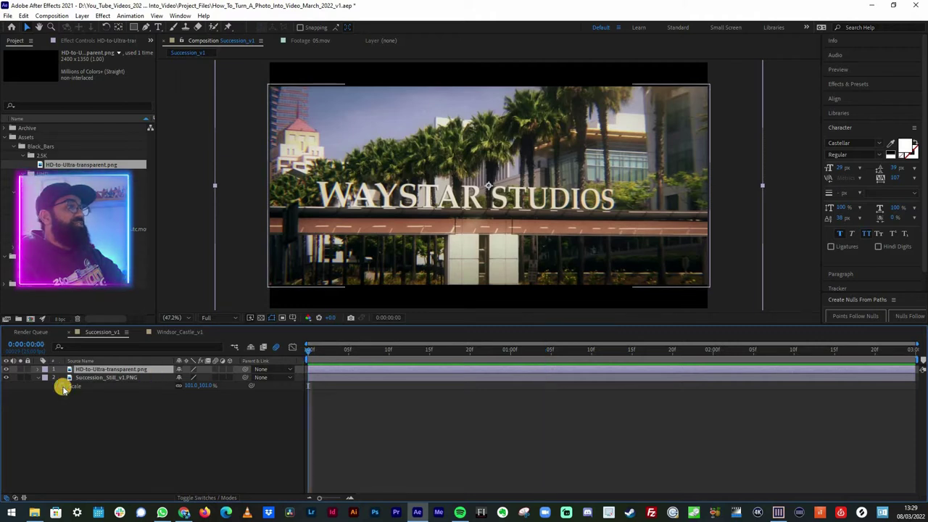
pyautogui.click(651, 388)
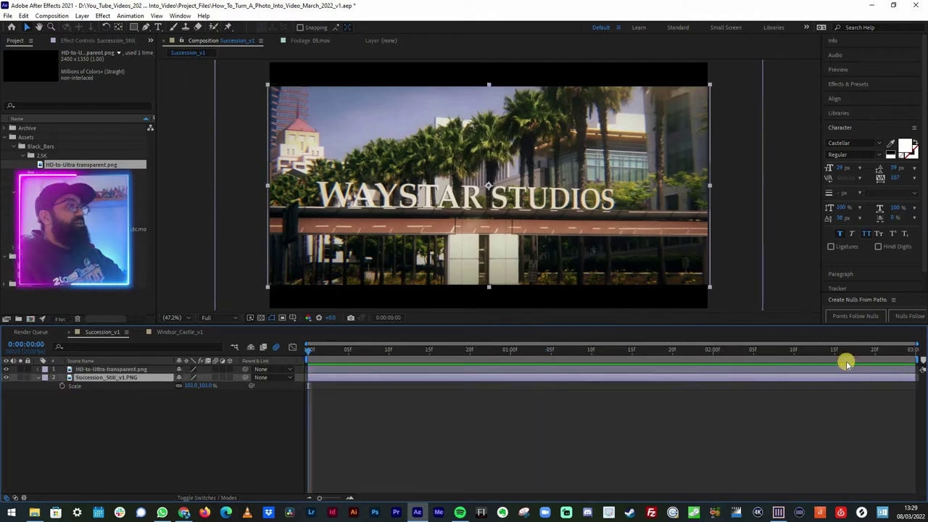
pyautogui.click(919, 356)
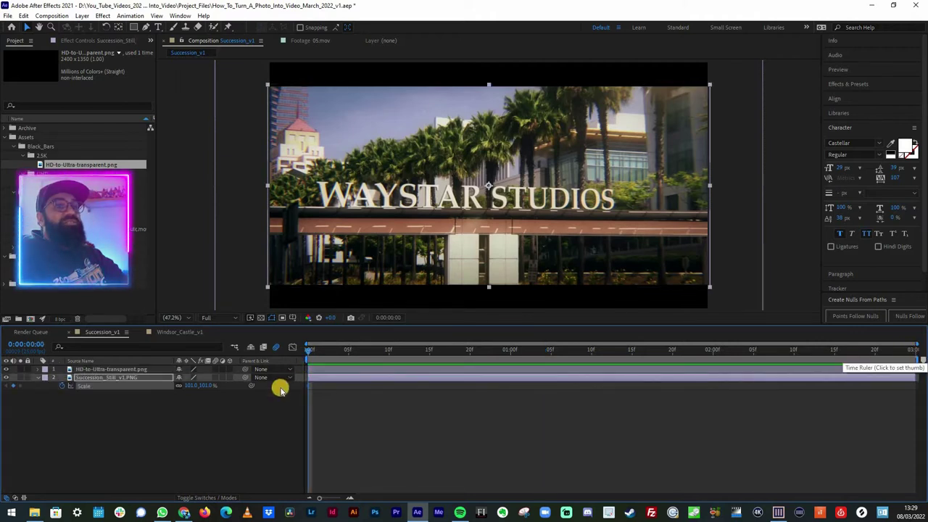
pyautogui.click(13, 387)
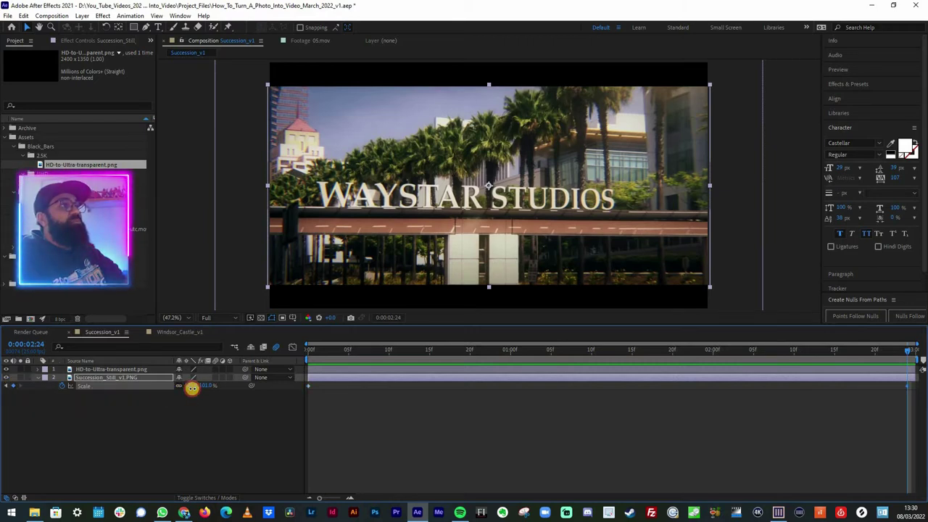
pyautogui.moveTo(191, 388); pyautogui.dragTo(192, 389)
pyautogui.hotkey('ctrl', 'z')
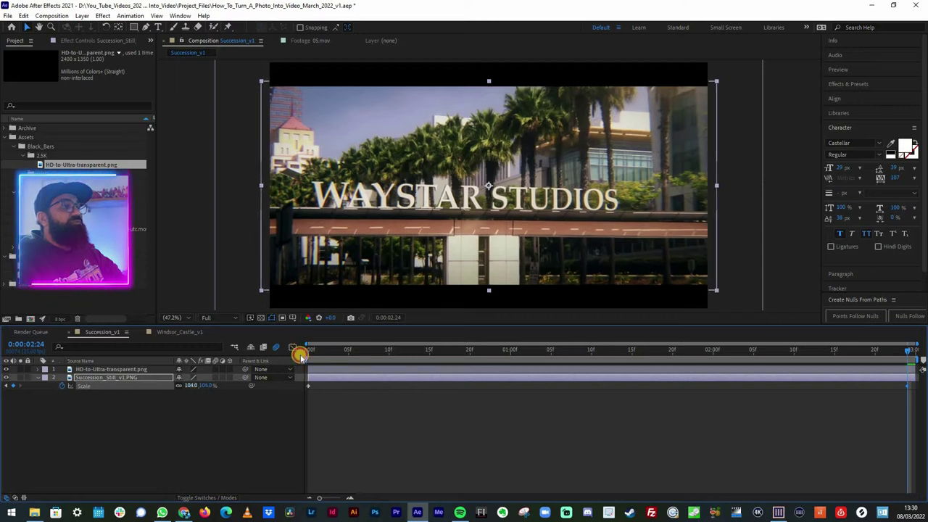
# Play back the still's scale animation from the start and return to the first frame.
pyautogui.press('space')
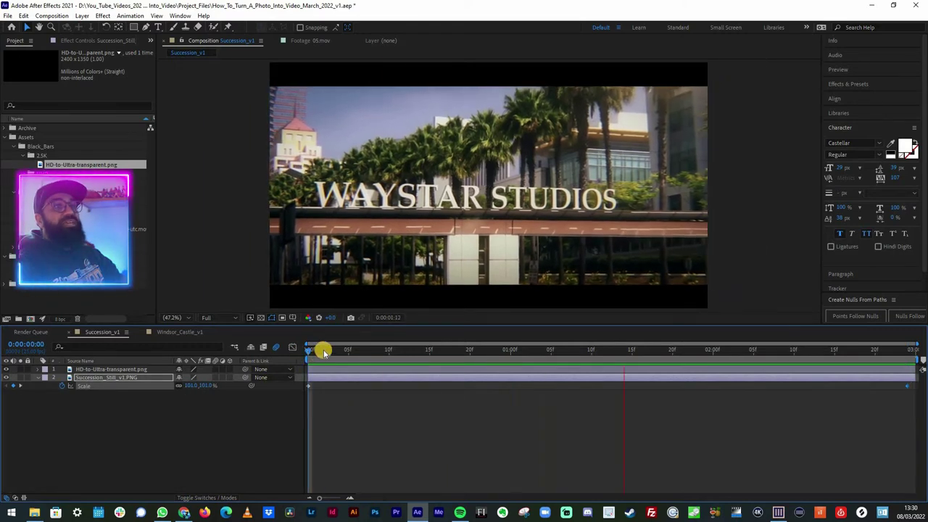
pyautogui.press('space')
pyautogui.click(307, 355)
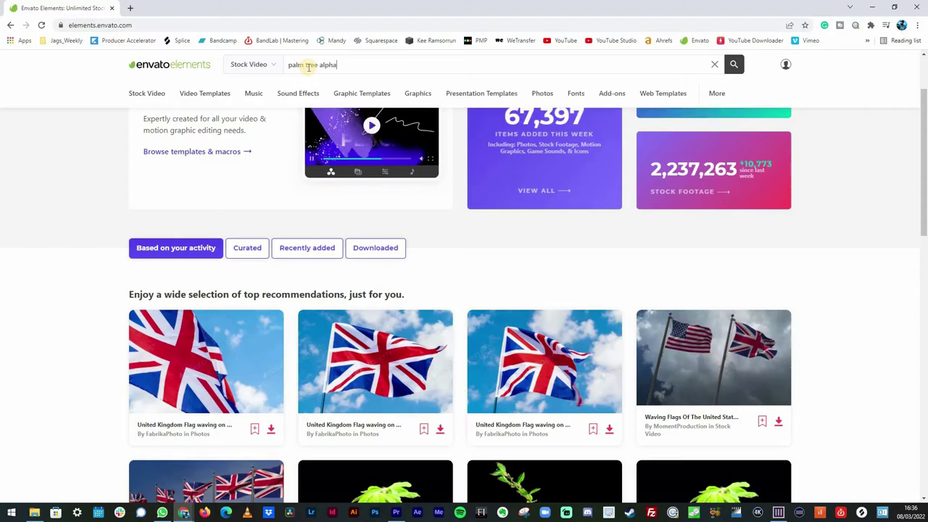
# Search Envato Elements stock video for "palm tree alpha" and browse the resulting clips.
pyautogui.press('Return')
pyautogui.scroll(-3, 780, 302)
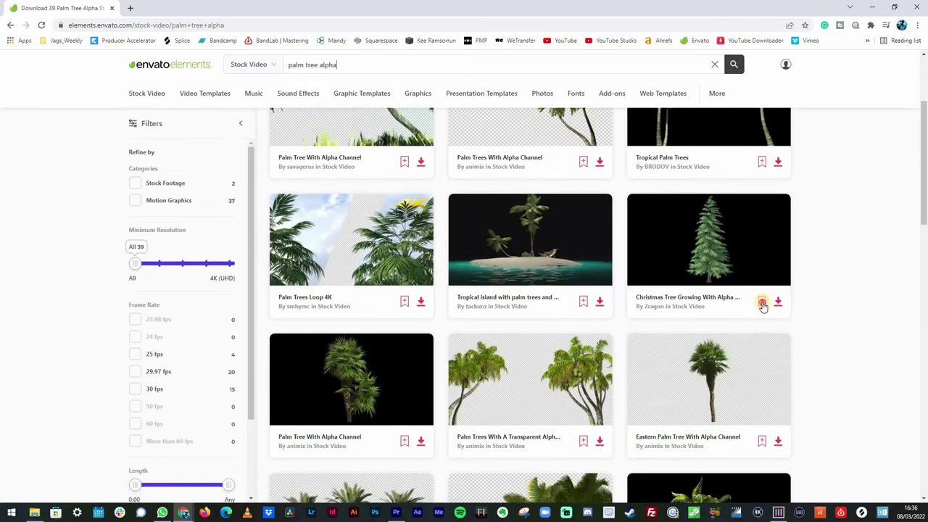
pyautogui.click(763, 306)
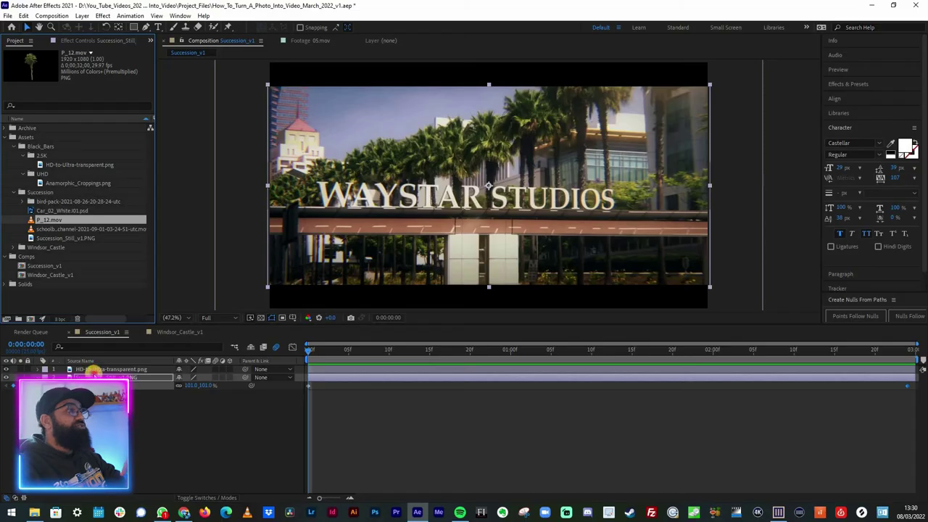
# In After Effects, place P_12.mov between the black bars and the still, and set its position to 960, 598.
pyautogui.moveTo(95, 374); pyautogui.dragTo(94, 374)
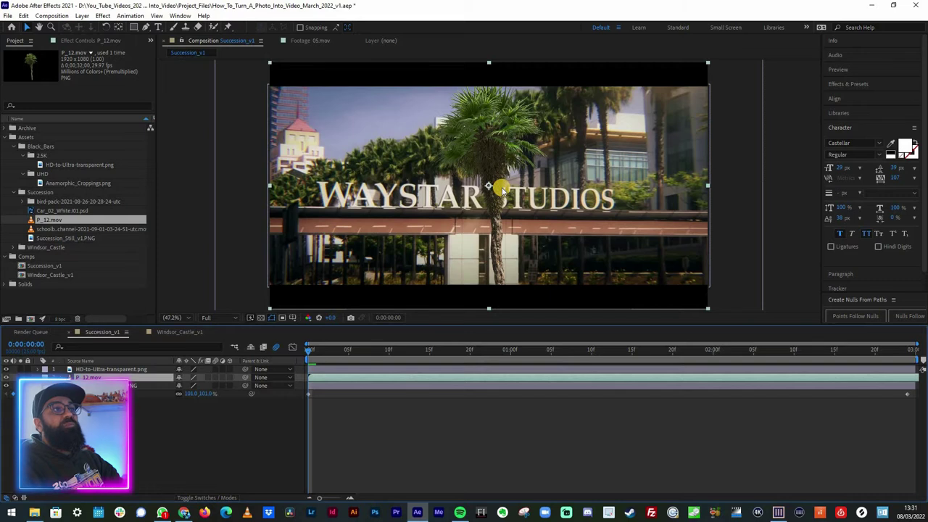
pyautogui.press('/')
pyautogui.moveTo(491, 171); pyautogui.dragTo(420, 246)
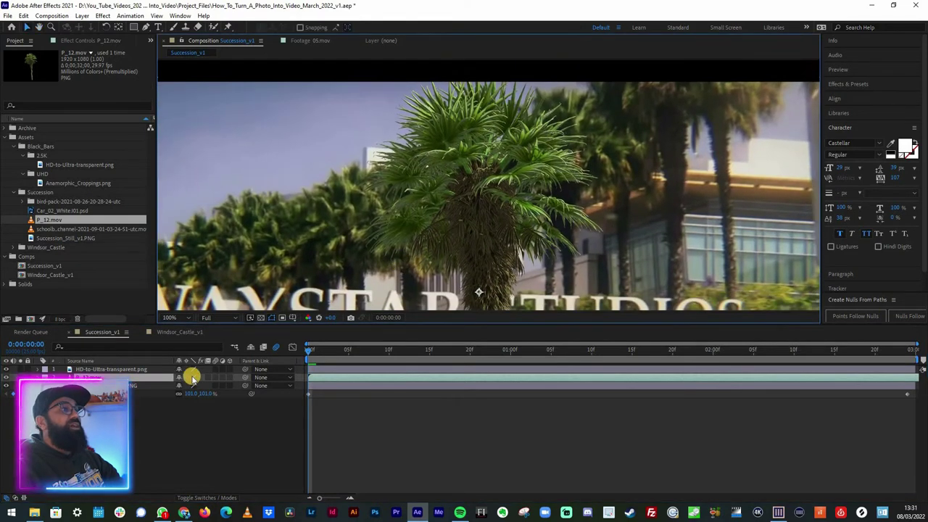
pyautogui.click(200, 378)
pyautogui.press('p')
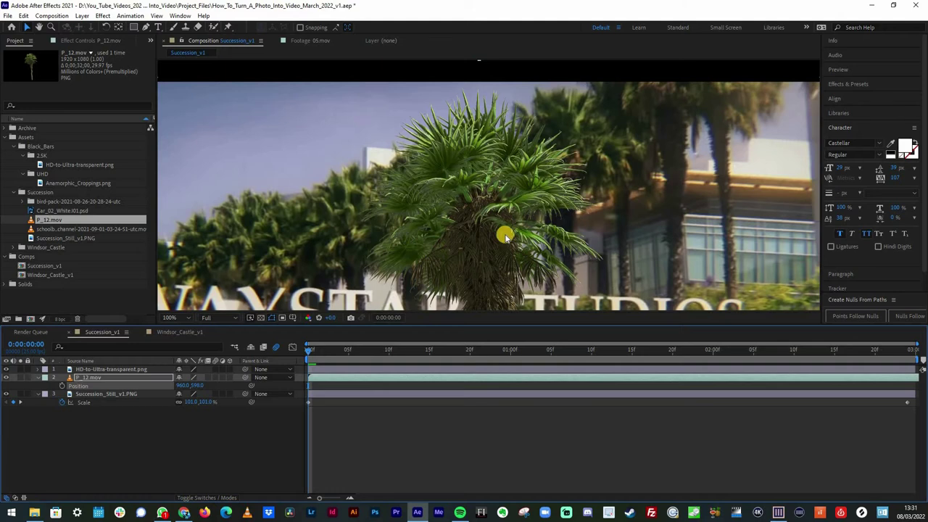
# Draw a Pen tool mask on P_12.mov around the palm's leafy crown, excluding the lower trunk.
pyautogui.scroll(-1, 505, 235)
pyautogui.scroll(1, 511, 232)
pyautogui.click(145, 27)
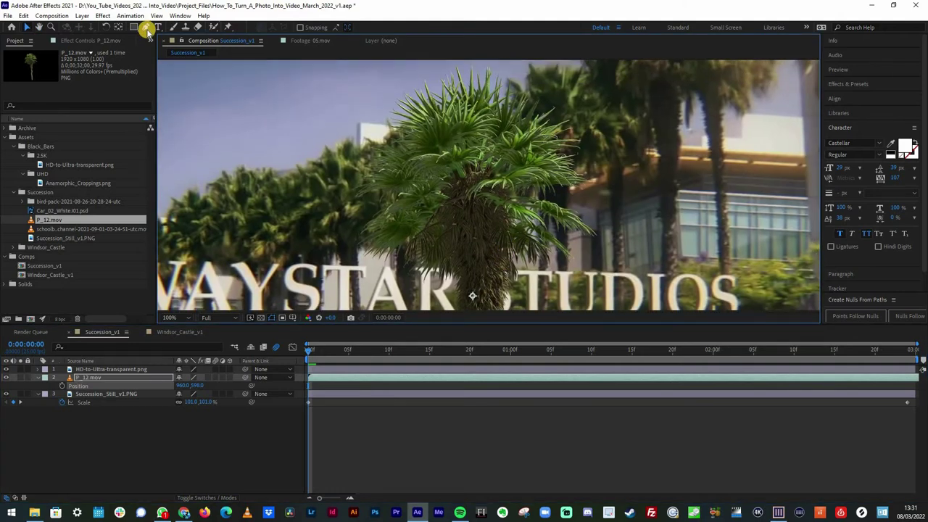
pyautogui.click(461, 279)
pyautogui.click(527, 278)
pyautogui.click(581, 276)
pyautogui.click(623, 238)
pyautogui.click(625, 184)
pyautogui.click(598, 82)
pyautogui.click(526, 68)
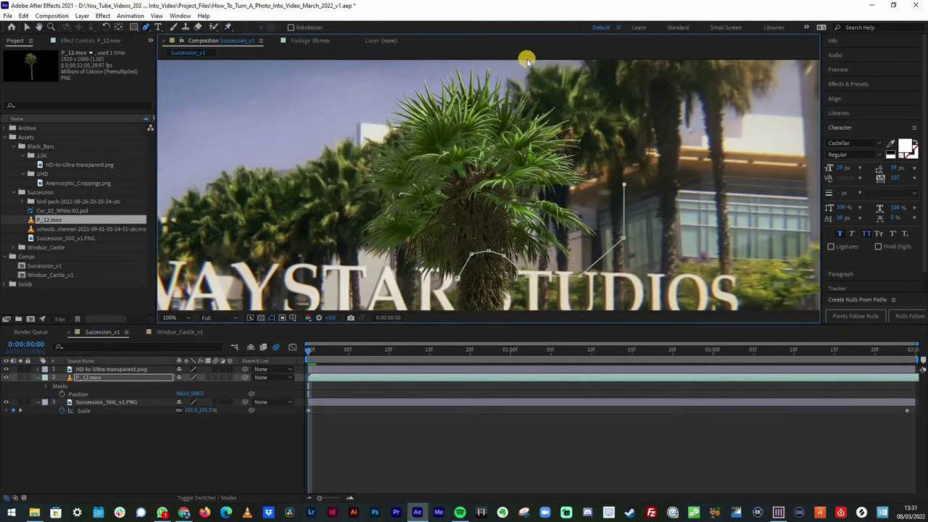
pyautogui.moveTo(466, 103); pyautogui.dragTo(472, 150)
pyautogui.click(464, 93)
pyautogui.click(380, 122)
pyautogui.click(345, 195)
pyautogui.click(322, 251)
pyautogui.moveTo(355, 282); pyautogui.dragTo(352, 188)
pyautogui.click(333, 216)
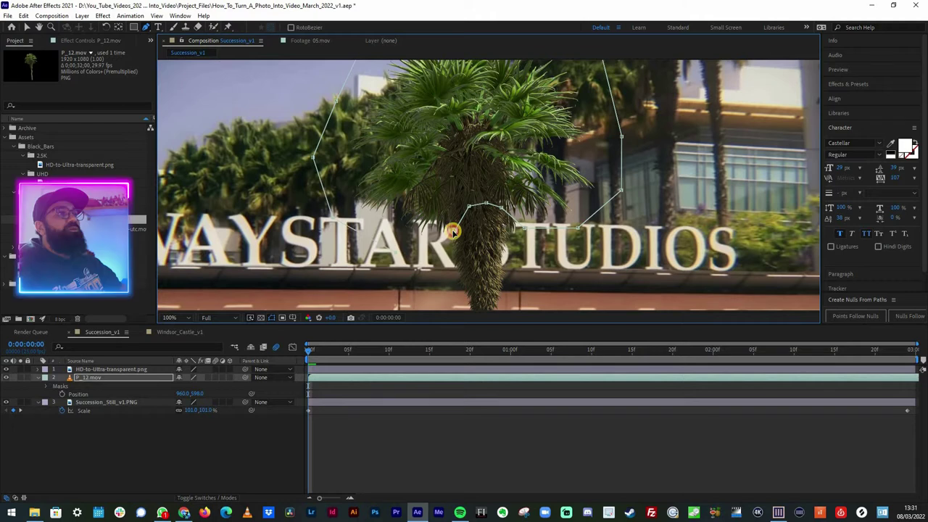
# Set the mask feather on P_12.mov to 5 pixels.
pyautogui.click(111, 379)
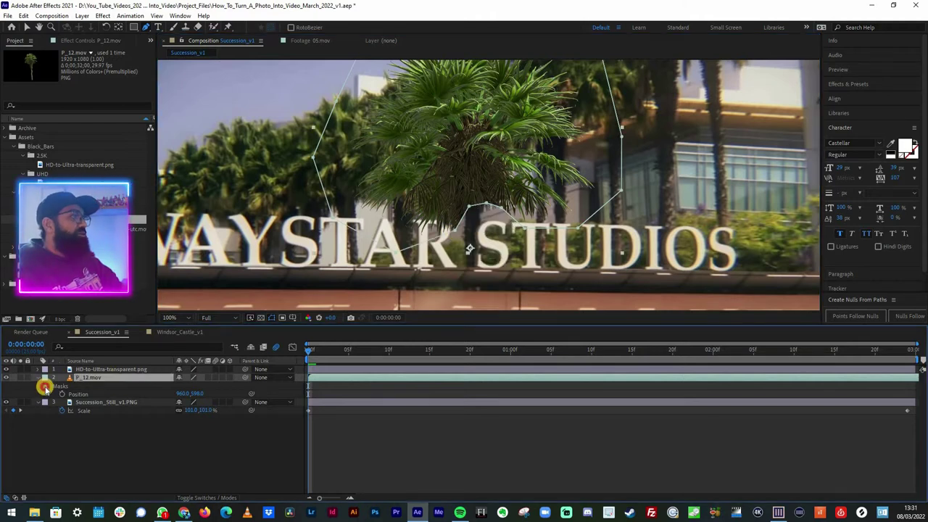
pyautogui.click(49, 390)
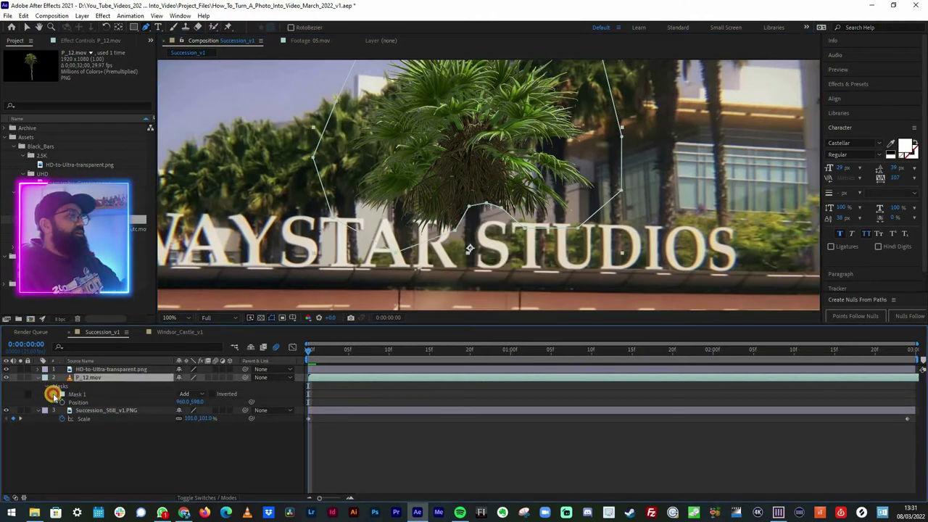
pyautogui.press('m')
pyautogui.press('m')
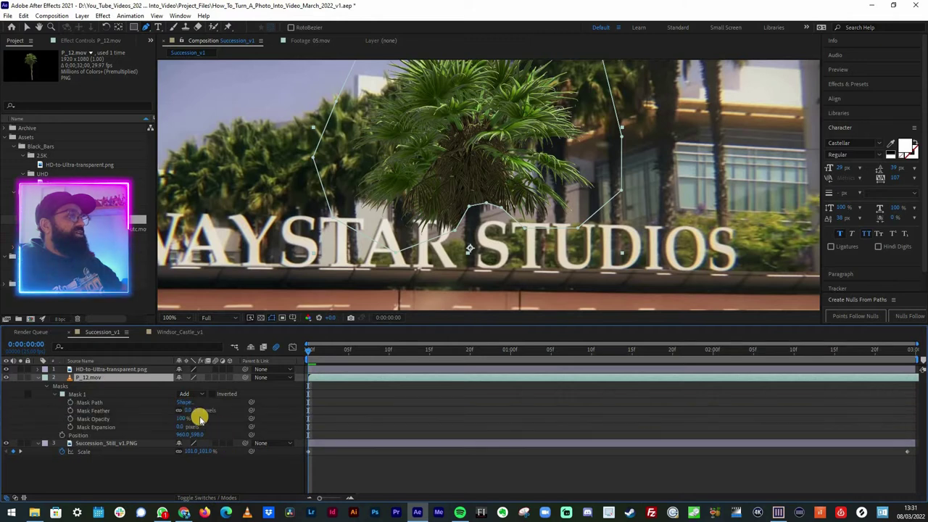
pyautogui.moveTo(197, 411); pyautogui.dragTo(202, 412)
pyautogui.click(201, 412)
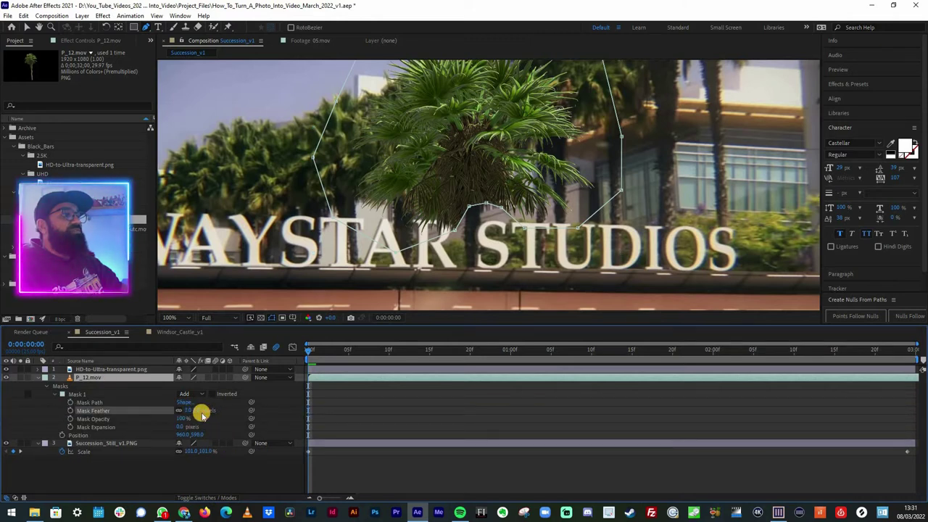
pyautogui.write('5')
pyautogui.press('Return')
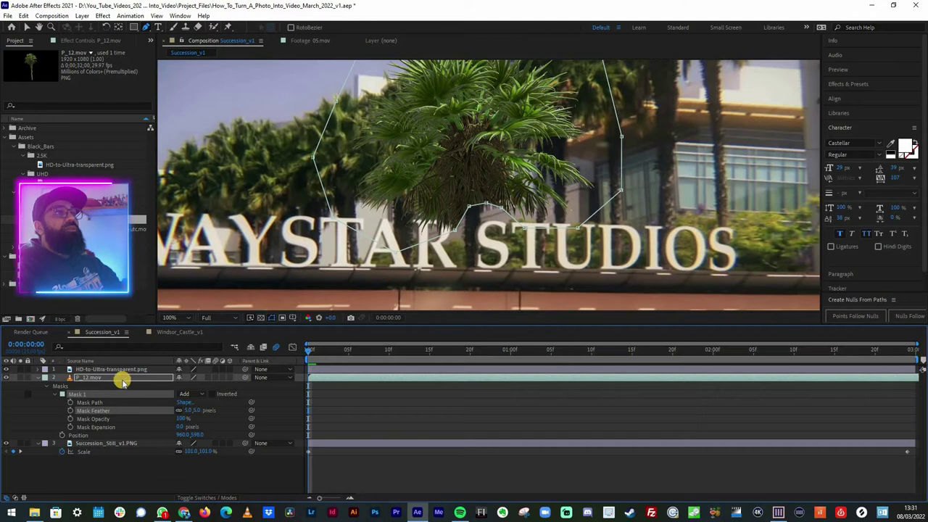
pyautogui.click(571, 157)
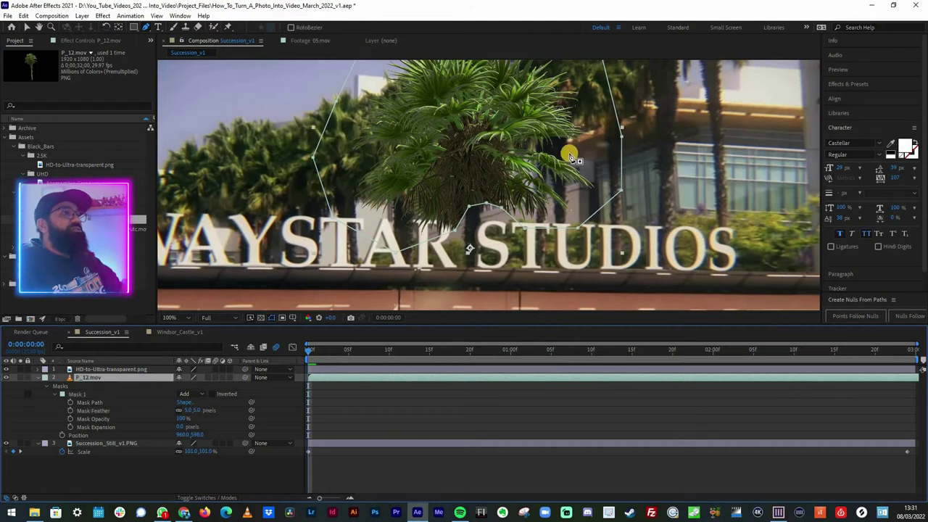
# Scale P_12.mov to 65% and move it to 1132, 400 over the photographed palm above the sign.
pyautogui.press(',')
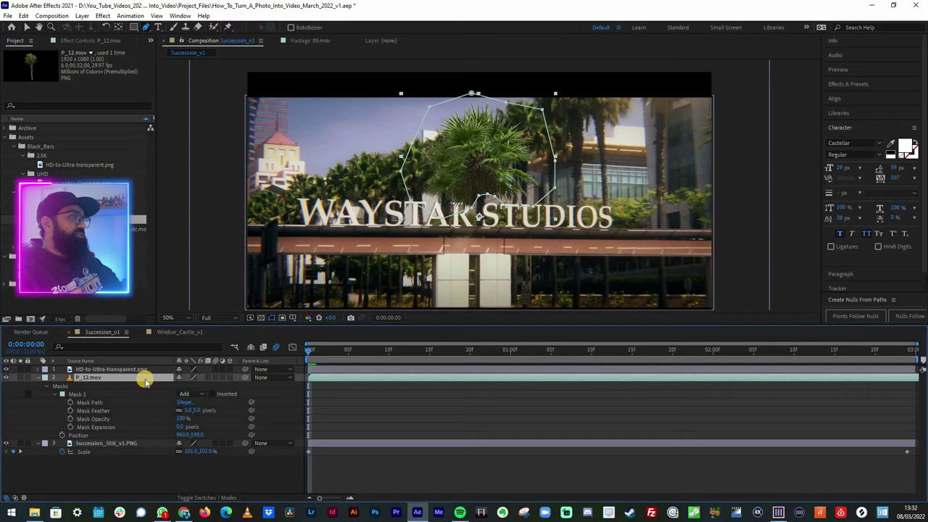
pyautogui.press('s')
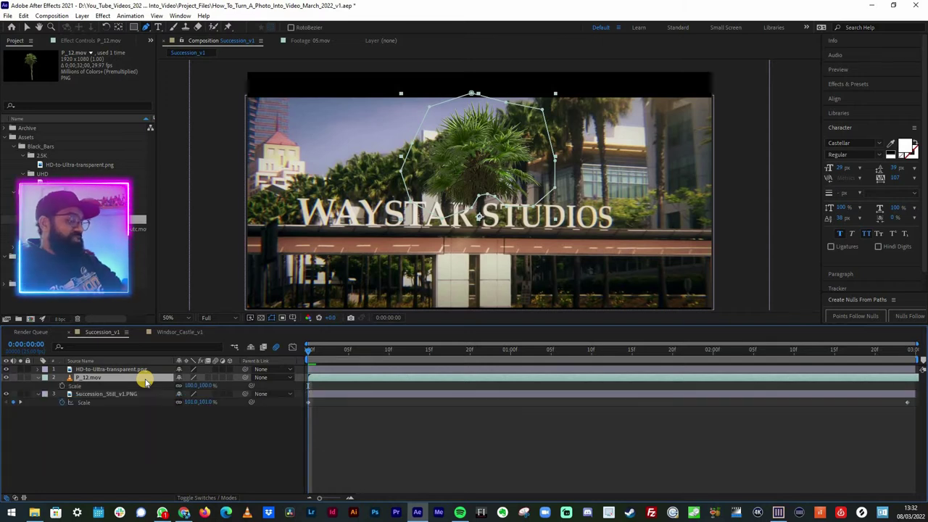
pyautogui.hotkey('shift', 'p')
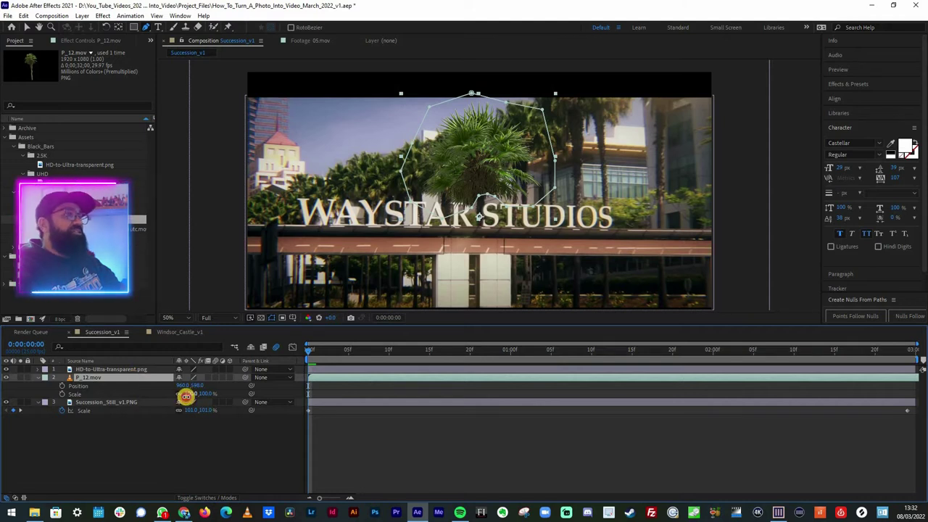
pyautogui.moveTo(183, 397); pyautogui.dragTo(182, 401)
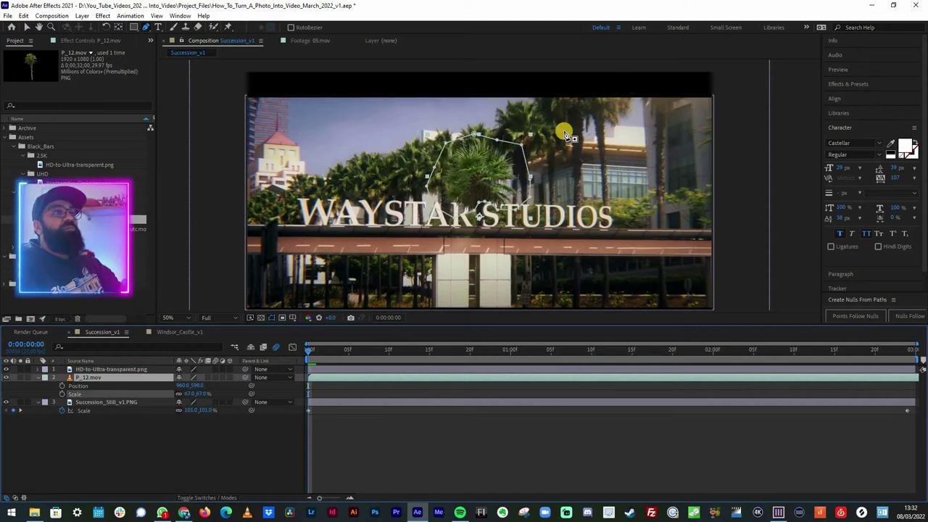
pyautogui.press('Return')
pyautogui.press('v')
pyautogui.moveTo(520, 125); pyautogui.dragTo(520, 127)
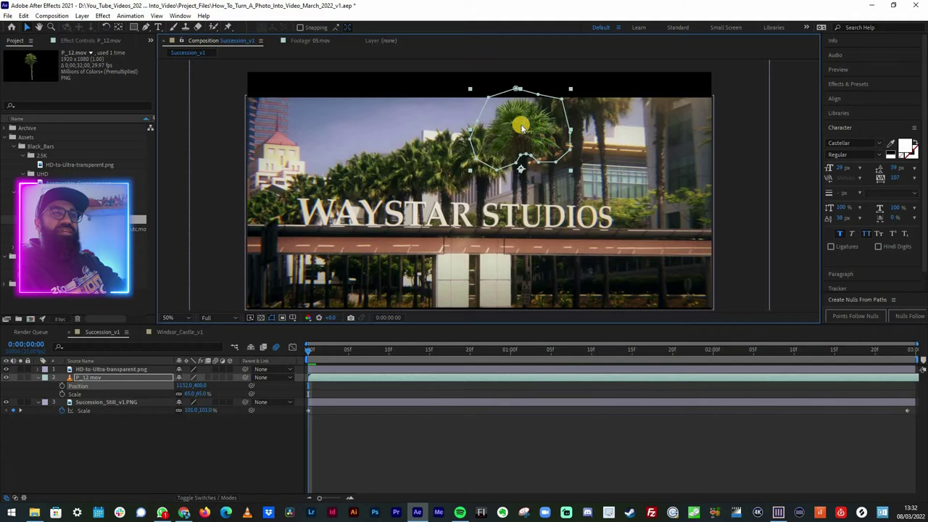
# Rotate the P_12.mov palm layer by 5° to match the tree in the photo.
pyautogui.click(120, 378)
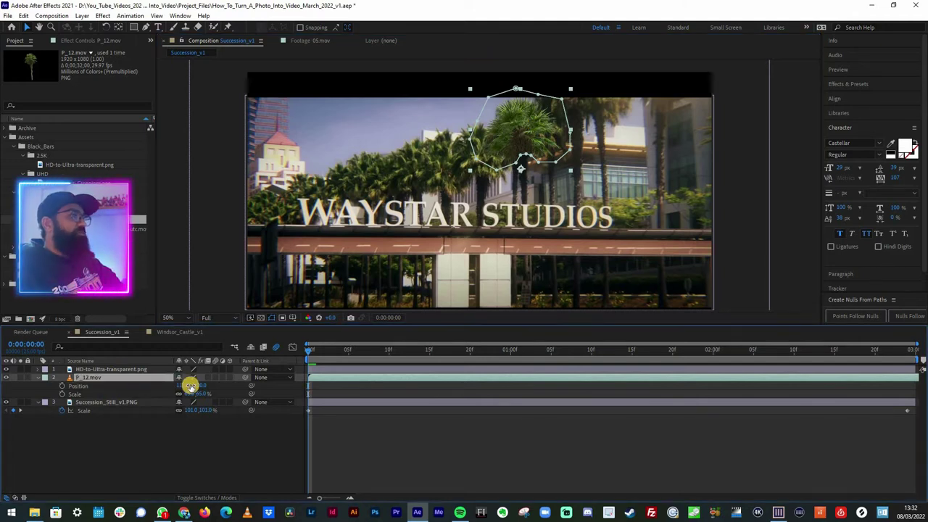
pyautogui.press('r')
pyautogui.moveTo(193, 385); pyautogui.dragTo(194, 386)
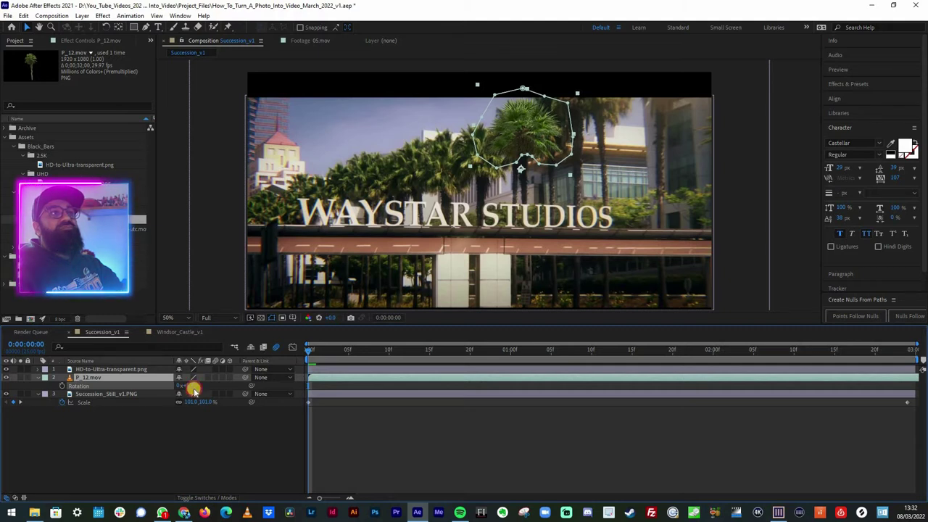
# Reveal the Scale and Position of the P_12.mov layer and apply the Lumetri Color effect to it.
pyautogui.click(120, 379)
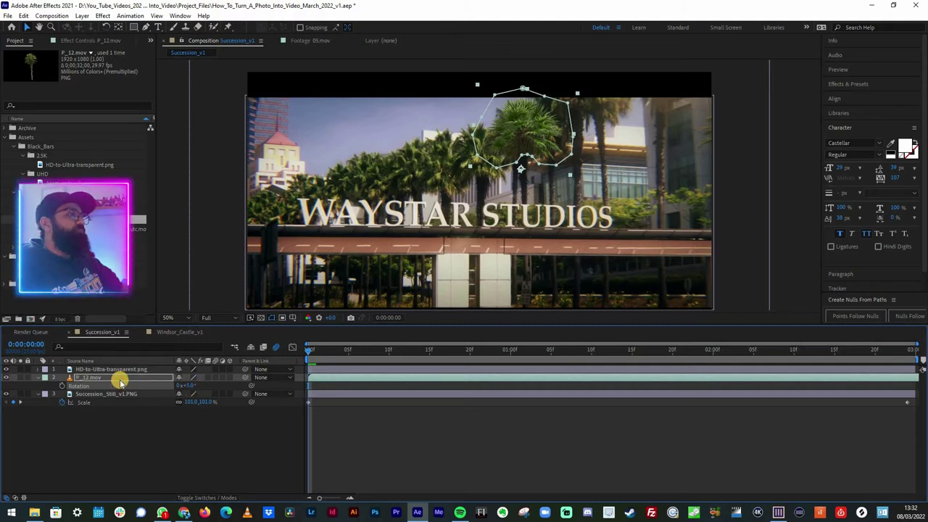
pyautogui.click(119, 380)
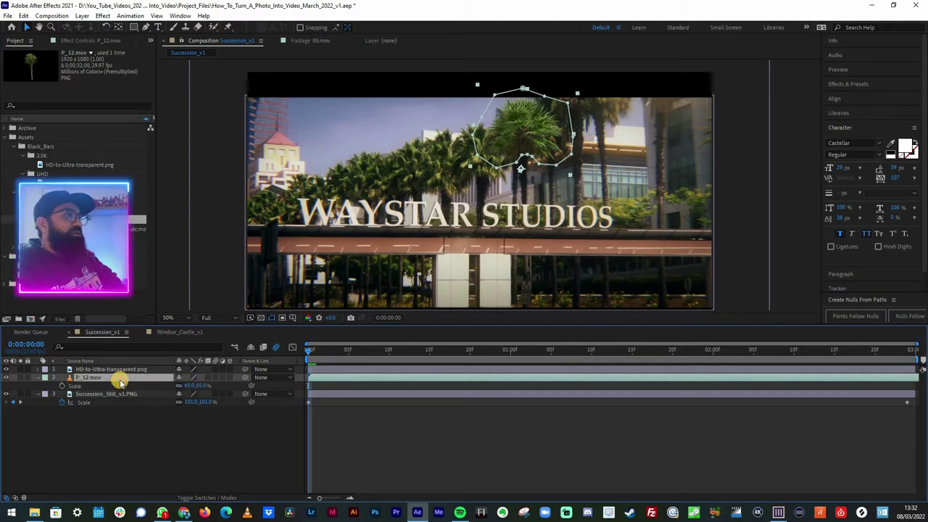
pyautogui.hotkey('shift', 'p')
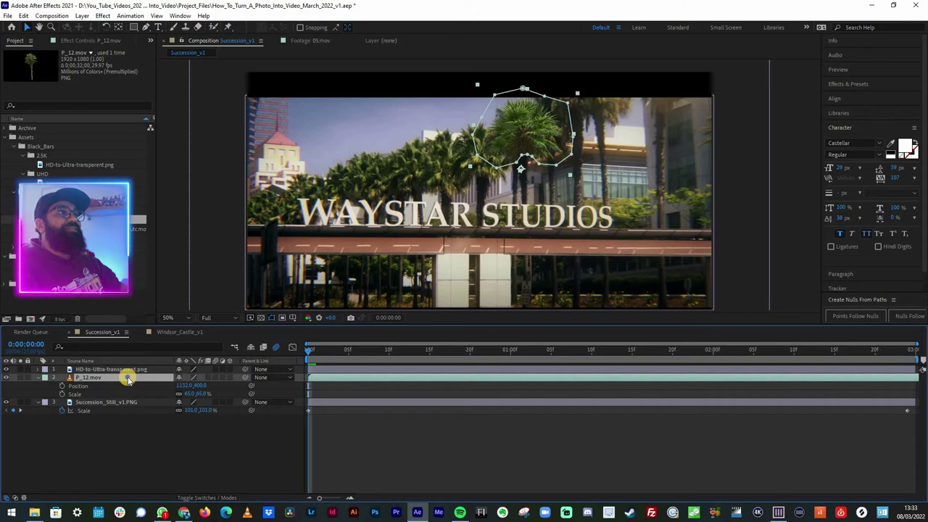
pyautogui.rightClick(199, 243)
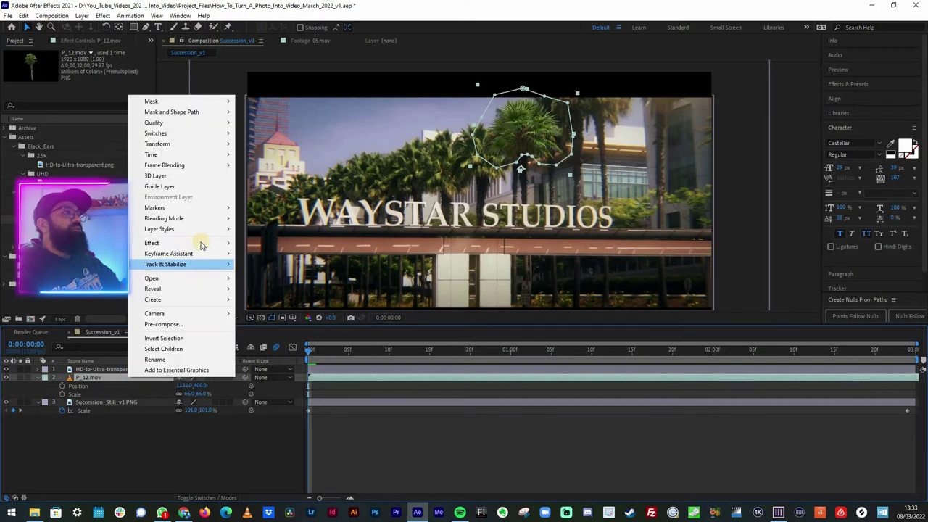
pyautogui.moveTo(268, 249)
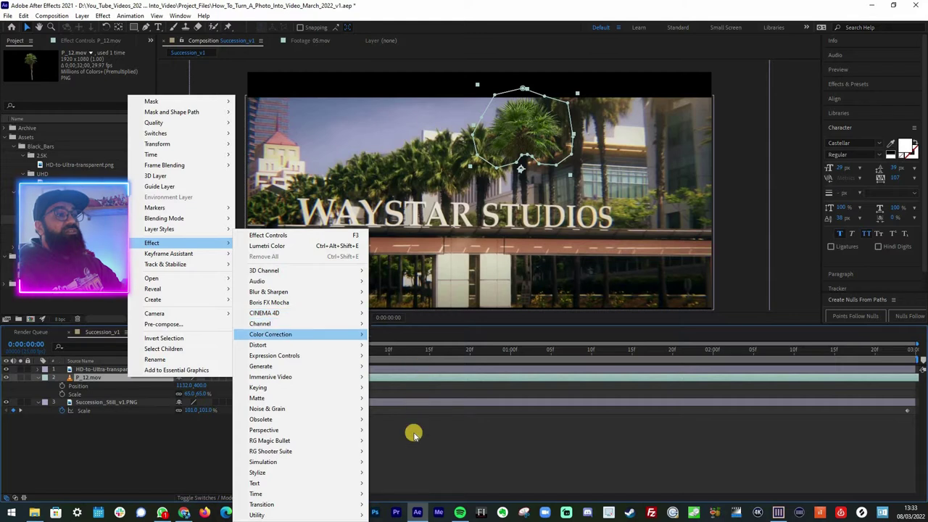
pyautogui.moveTo(319, 335)
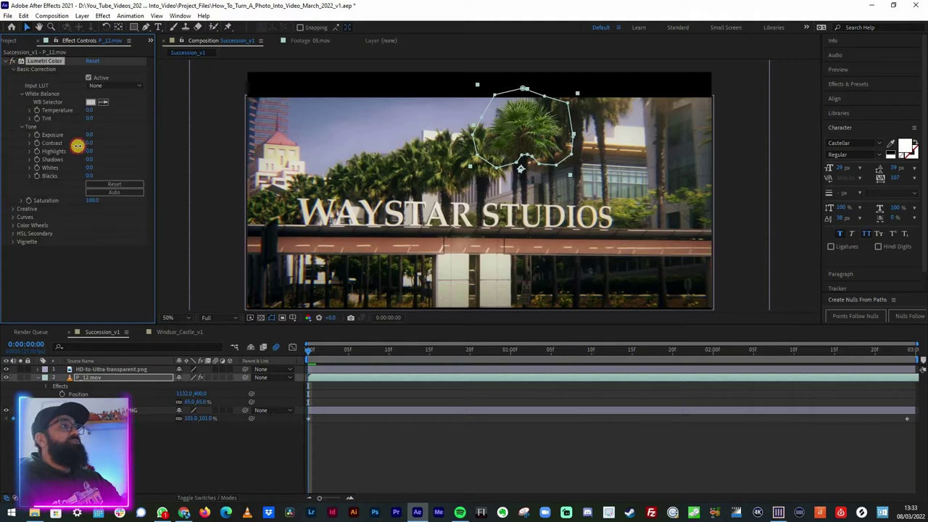
# In Lumetri Color on P_12.mov, set Contrast to -37, Temperature to 33, Saturation to 88 and Shadows to -45.
pyautogui.moveTo(74, 147); pyautogui.dragTo(72, 147)
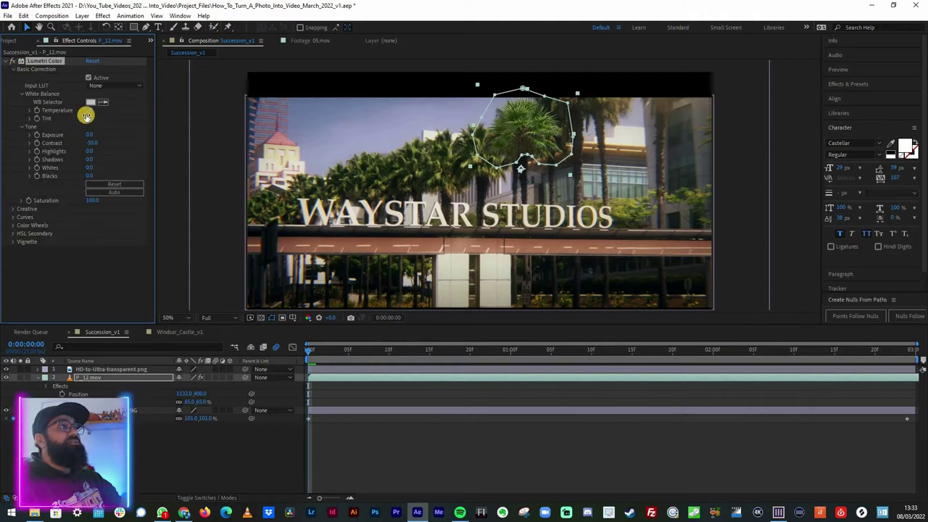
pyautogui.moveTo(91, 112); pyautogui.dragTo(108, 111)
pyautogui.moveTo(90, 201); pyautogui.dragTo(79, 205)
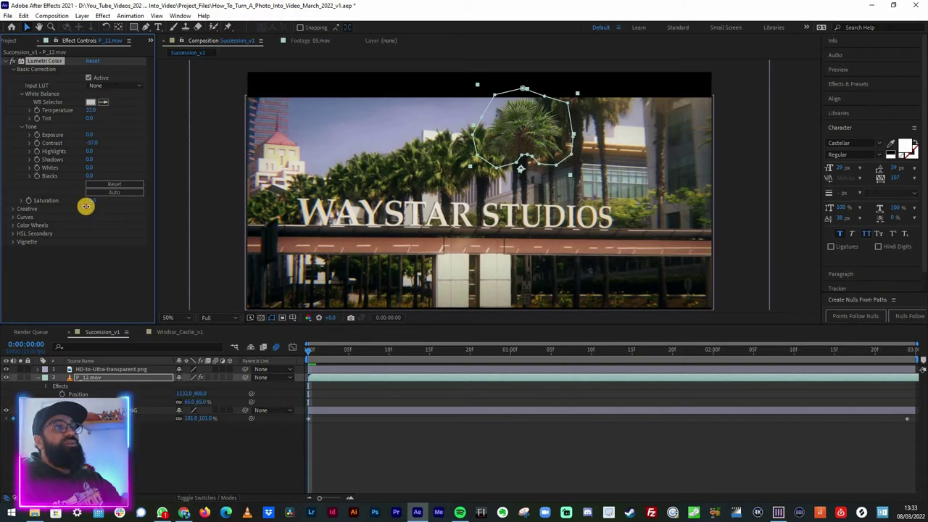
pyautogui.moveTo(88, 207); pyautogui.dragTo(100, 210)
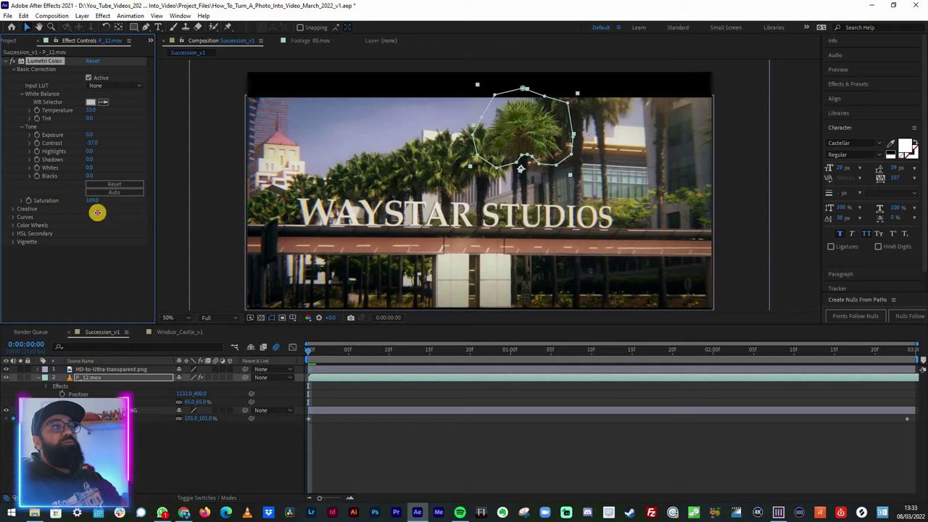
pyautogui.moveTo(96, 215); pyautogui.dragTo(77, 166)
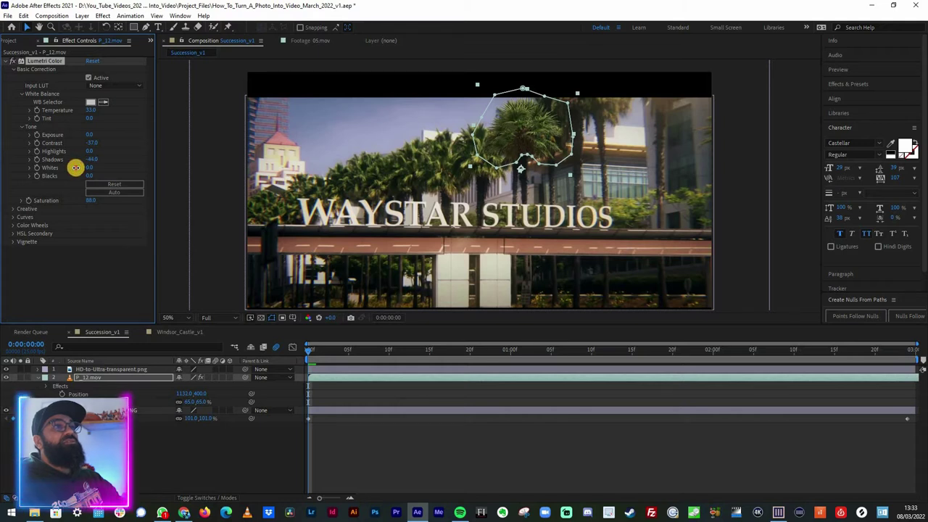
pyautogui.rightClick(76, 168)
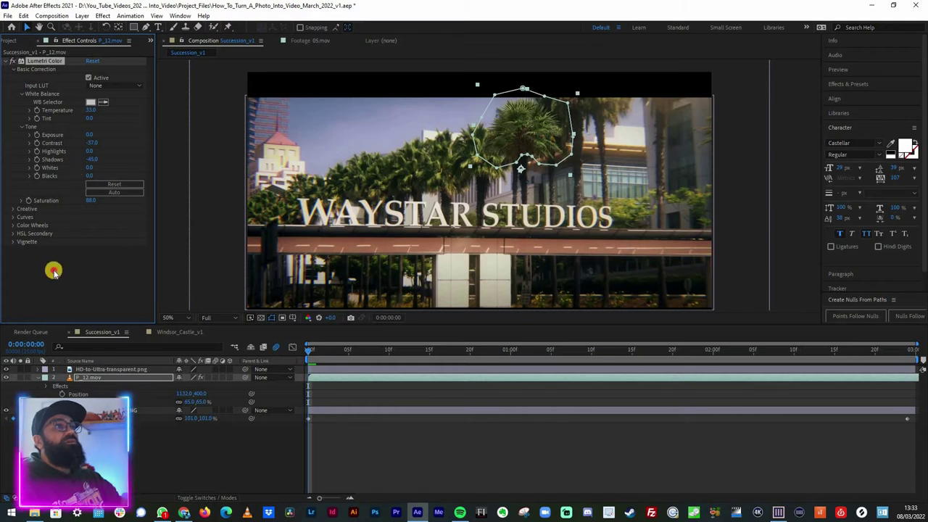
pyautogui.click(52, 266)
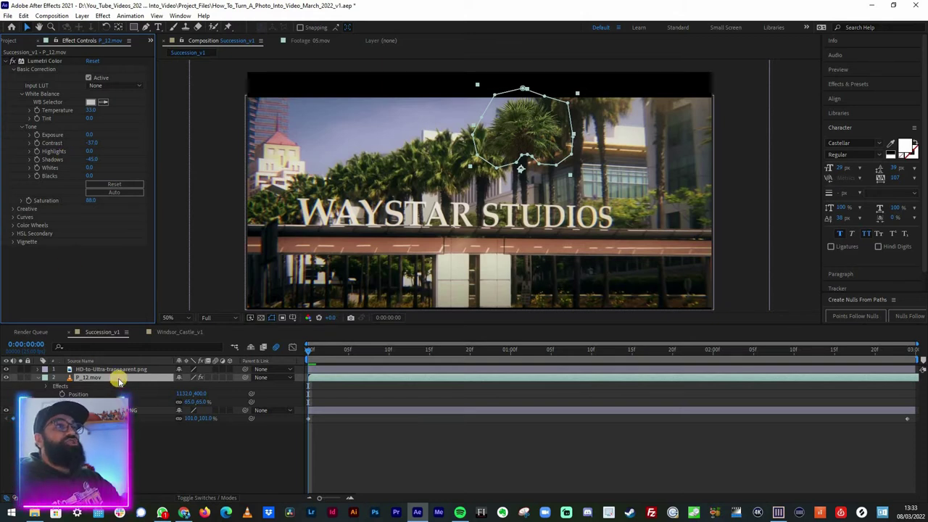
# Apply Camera Lens Blur to P_12.mov with a Blur Radius of 3.
pyautogui.rightClick(185, 244)
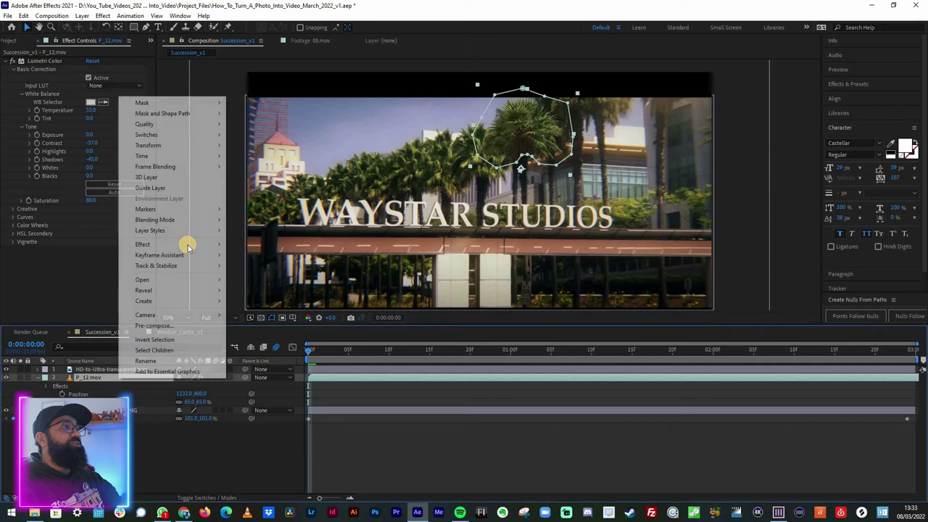
pyautogui.moveTo(142, 245)
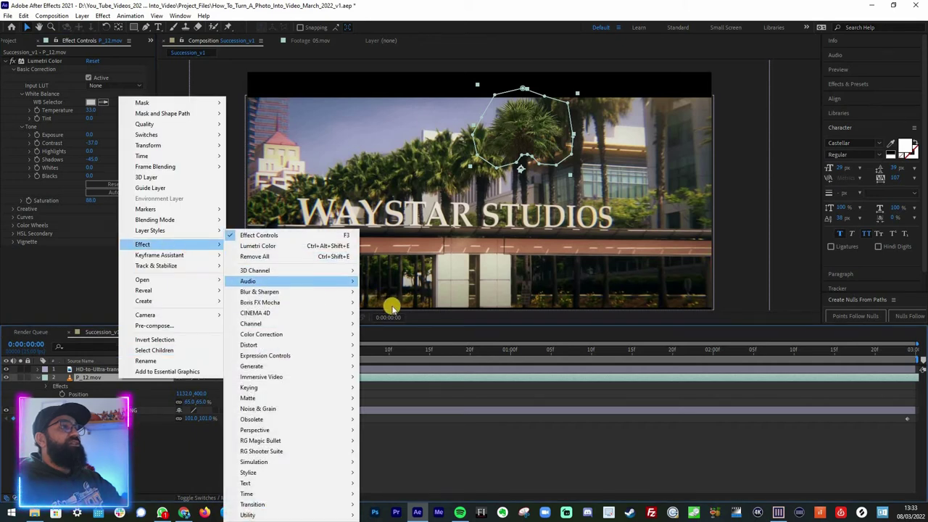
pyautogui.moveTo(259, 291)
pyautogui.click(392, 302)
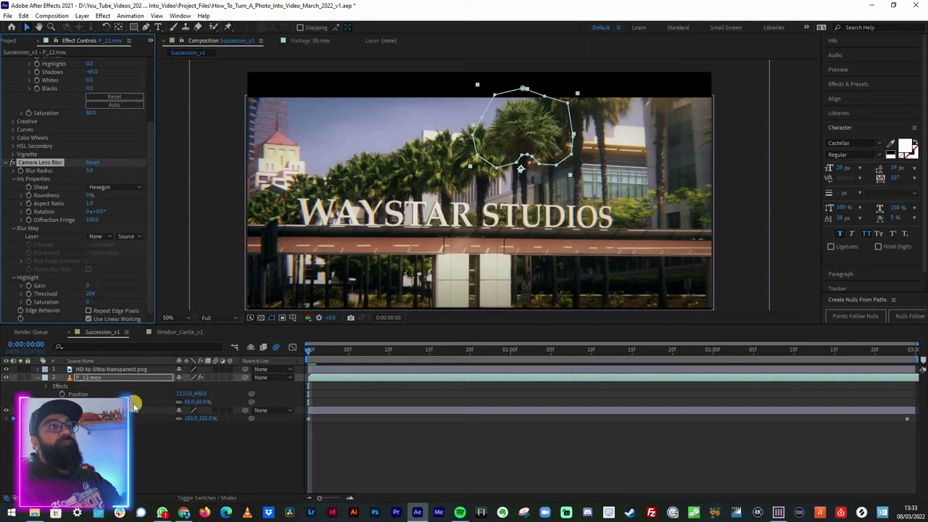
pyautogui.click(134, 446)
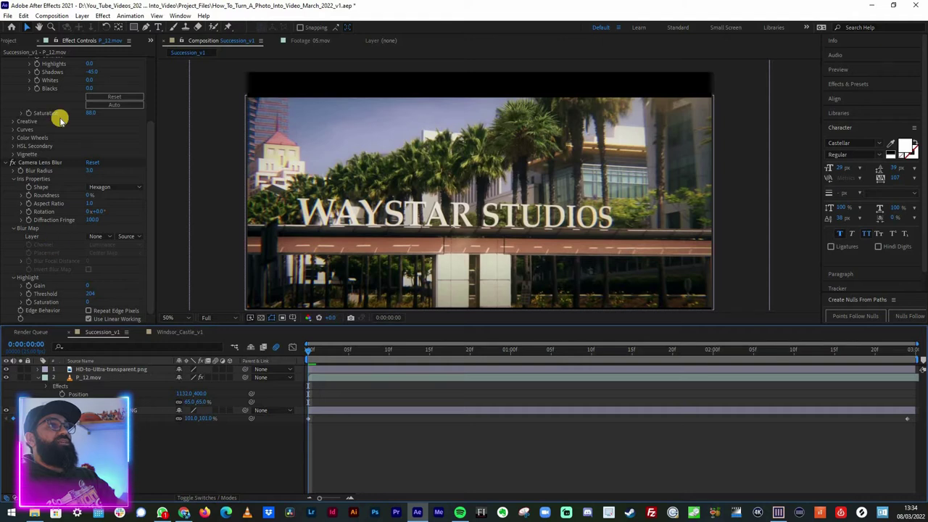
# Raise the Lumetri Color Saturation on P_12.mov to 99.
pyautogui.moveTo(93, 114); pyautogui.dragTo(96, 114)
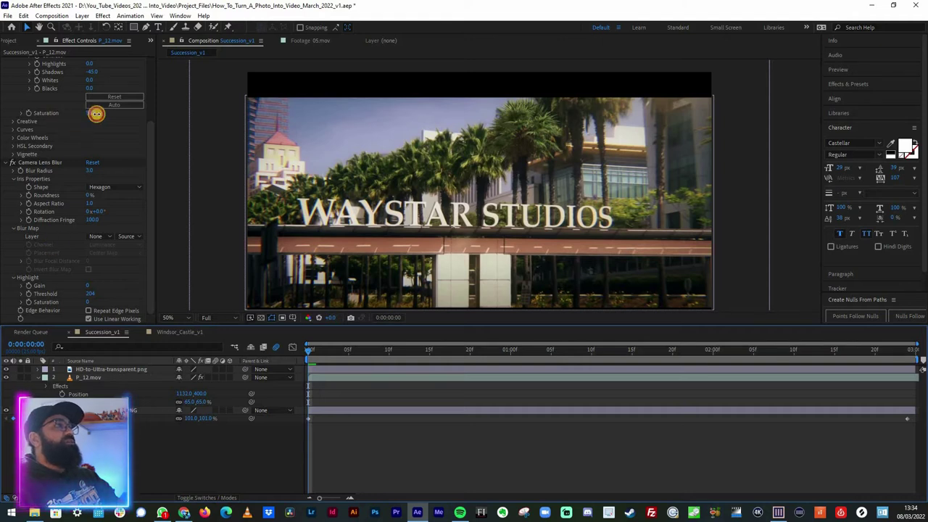
pyautogui.click(97, 114)
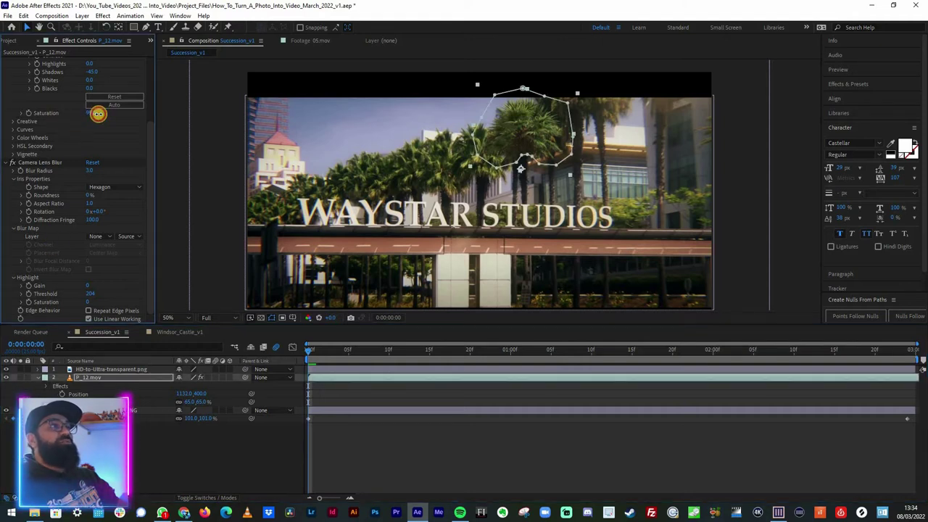
pyautogui.write('99')
pyautogui.press('Return')
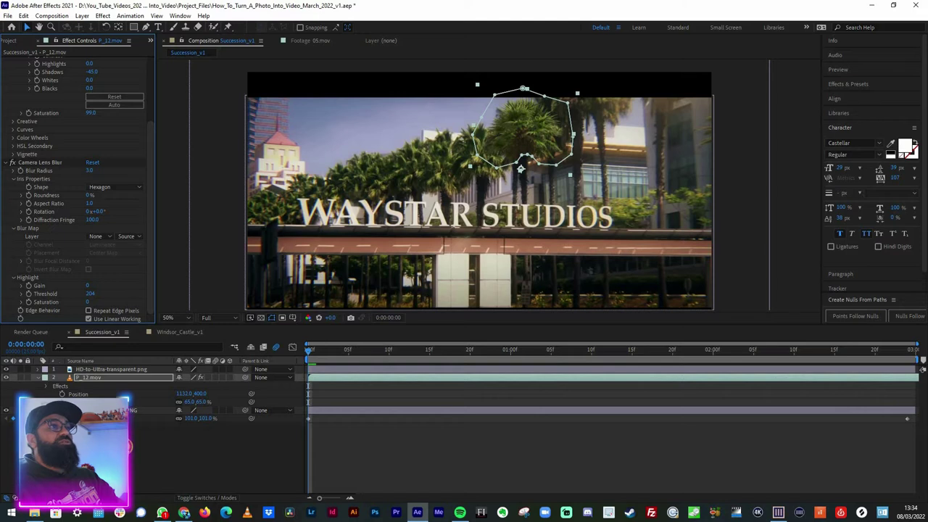
pyautogui.click(130, 446)
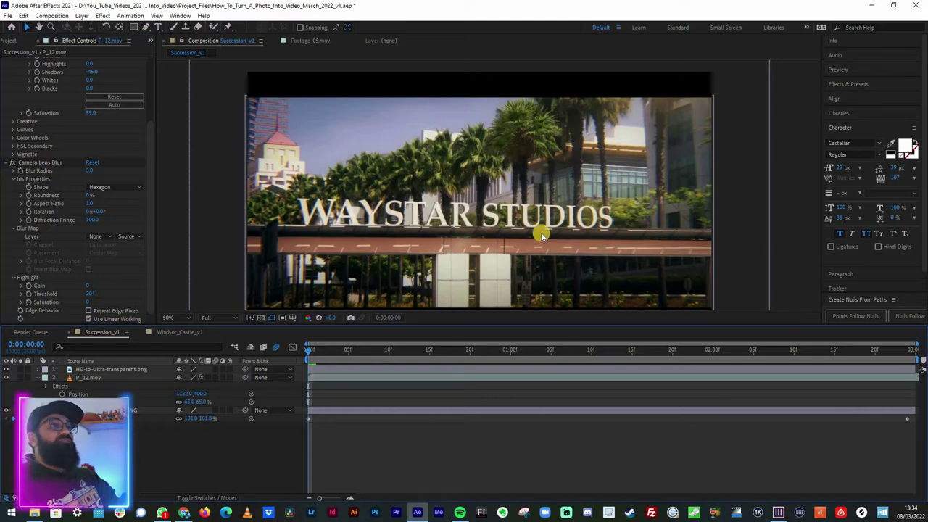
# Inspect the blended palm crown at 100% magnification and play back the whole shot fitted to the viewer.
pyautogui.press('.')
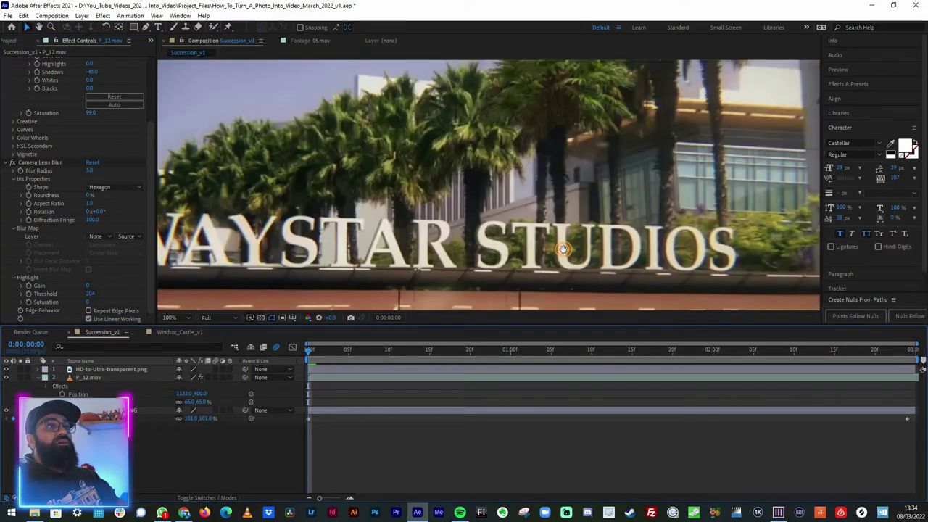
pyautogui.moveTo(584, 139); pyautogui.dragTo(561, 249)
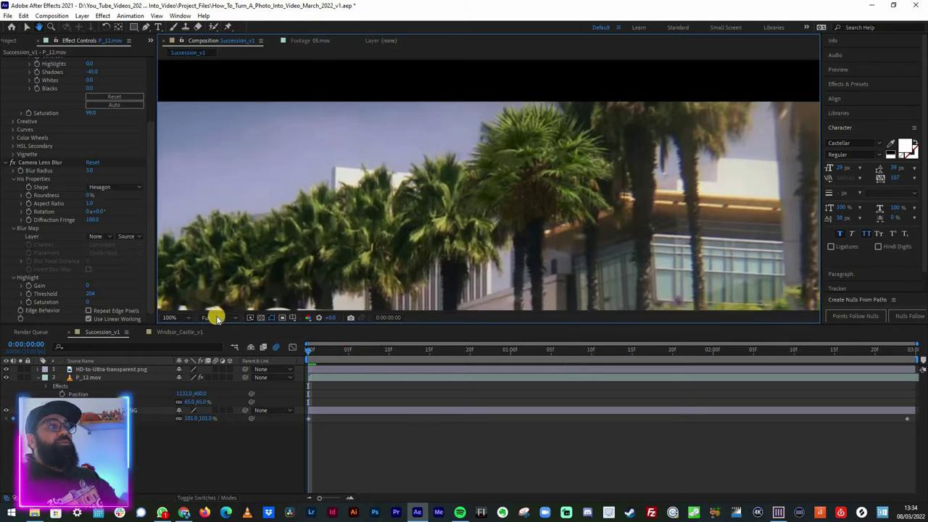
pyautogui.press('v')
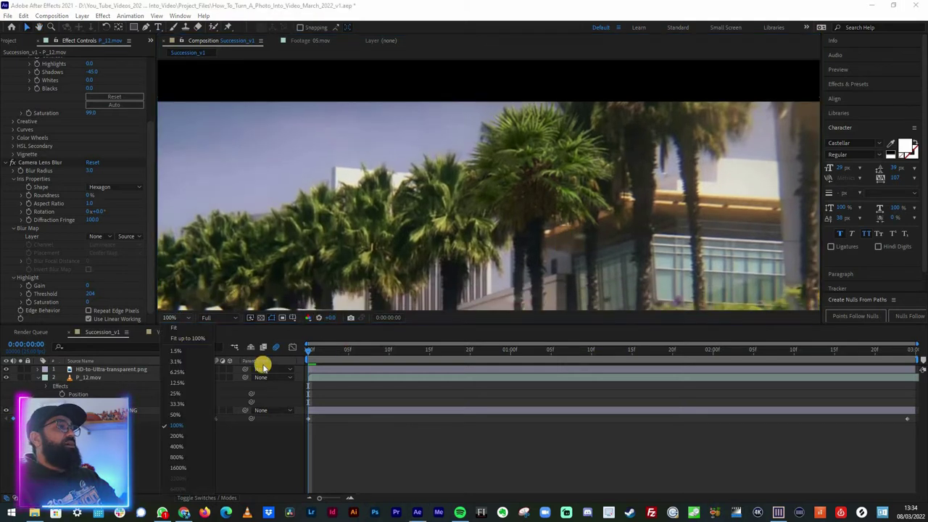
pyautogui.hotkey('shift', '/')
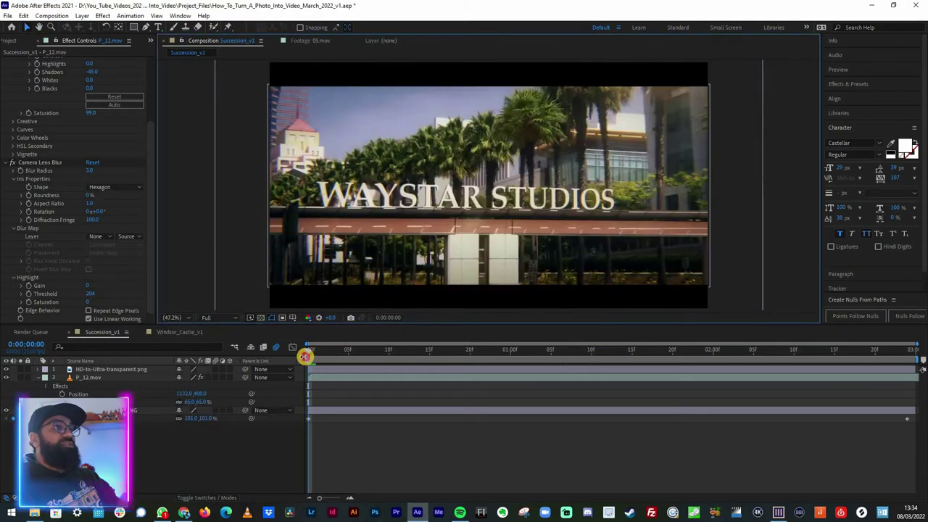
pyautogui.press('space')
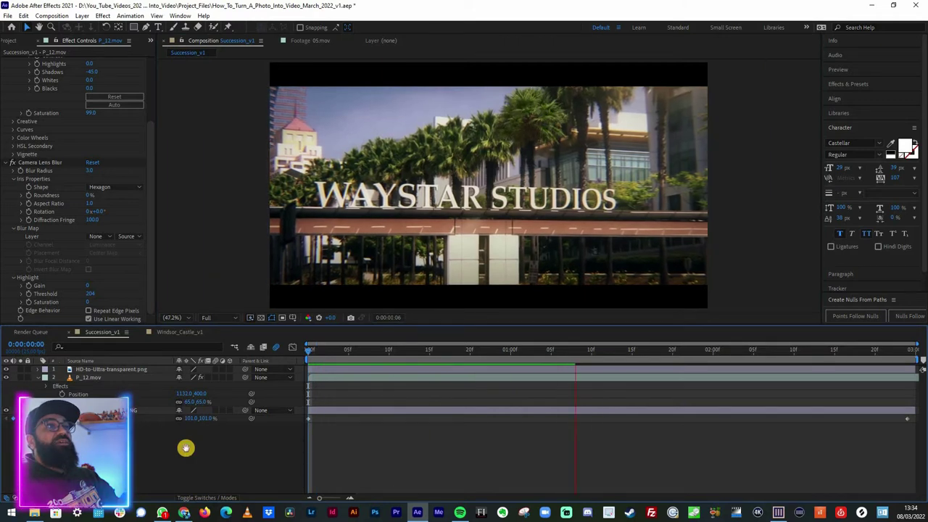
# At the first frame, remove the Scale keyframes from Succession_Still_v1.PNG so its scale stays fixed at 101%.
pyautogui.click(310, 354)
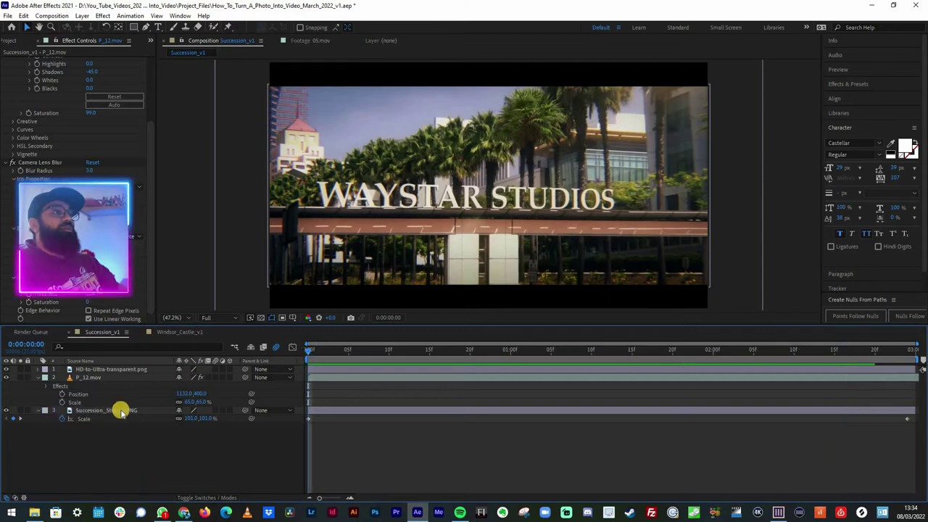
pyautogui.click(58, 413)
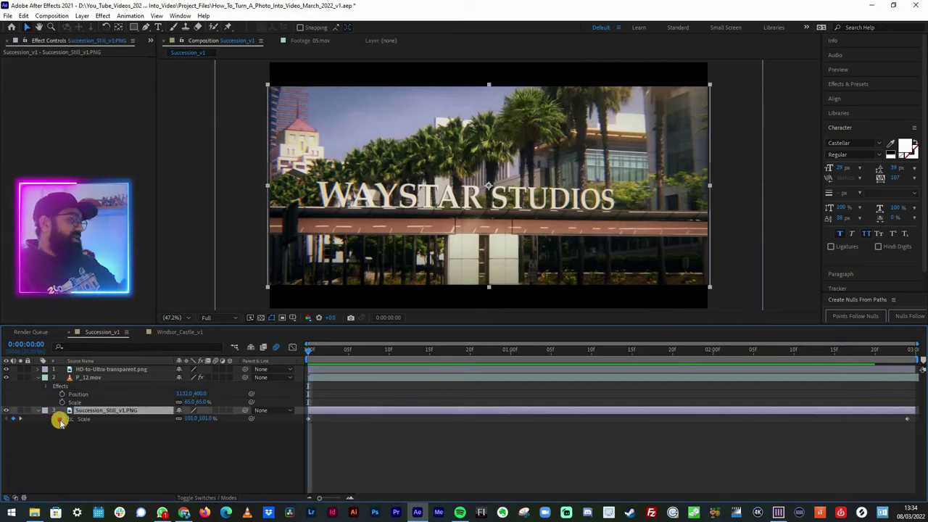
pyautogui.click(61, 419)
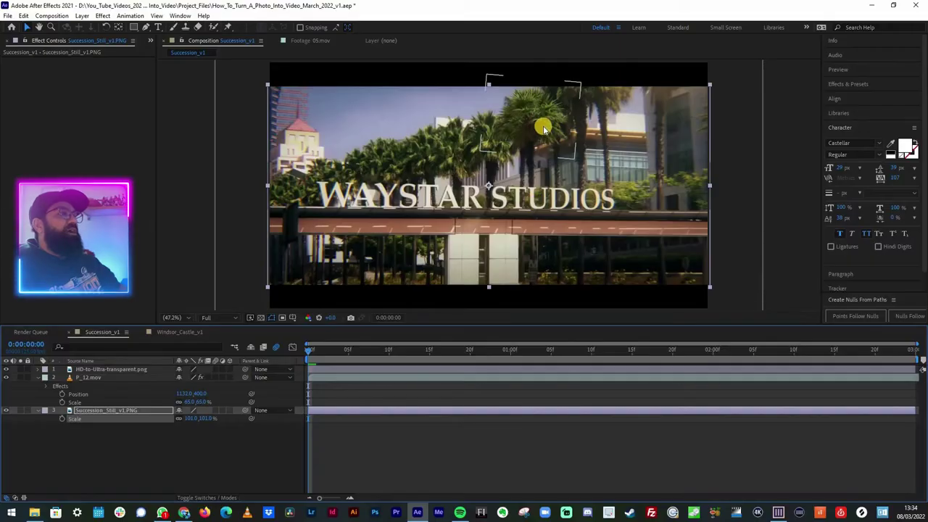
# Nudge the P_12.mov palm slightly sideways in the composition to position 1127.8, 400.
pyautogui.click(542, 124)
pyautogui.moveTo(542, 125); pyautogui.dragTo(543, 129)
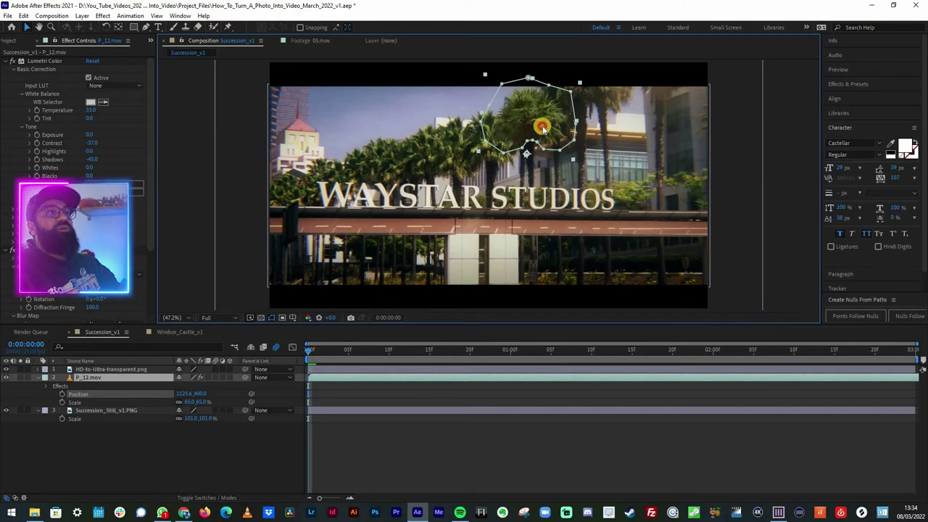
pyautogui.click(230, 453)
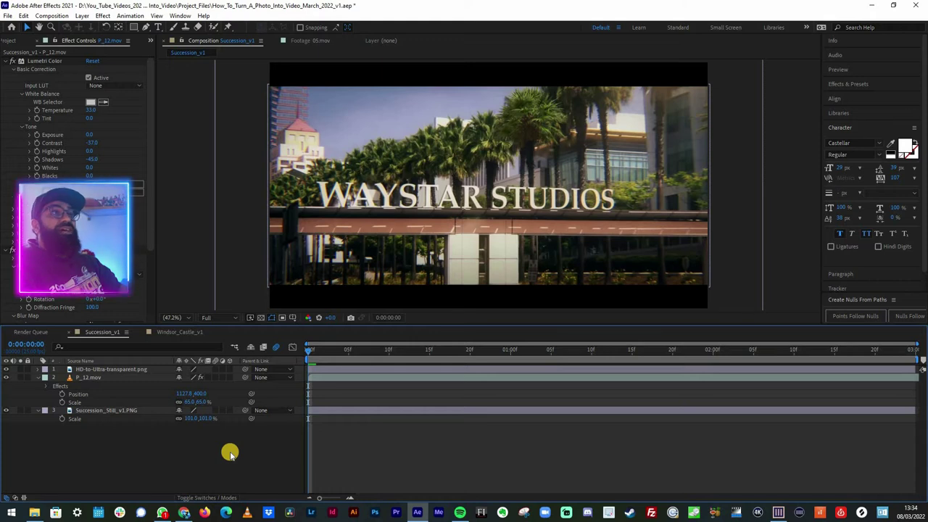
# Duplicate the P_12.mov layer and place the copy beneath the original, directly above Succession_Still_v1.PNG.
pyautogui.click(135, 380)
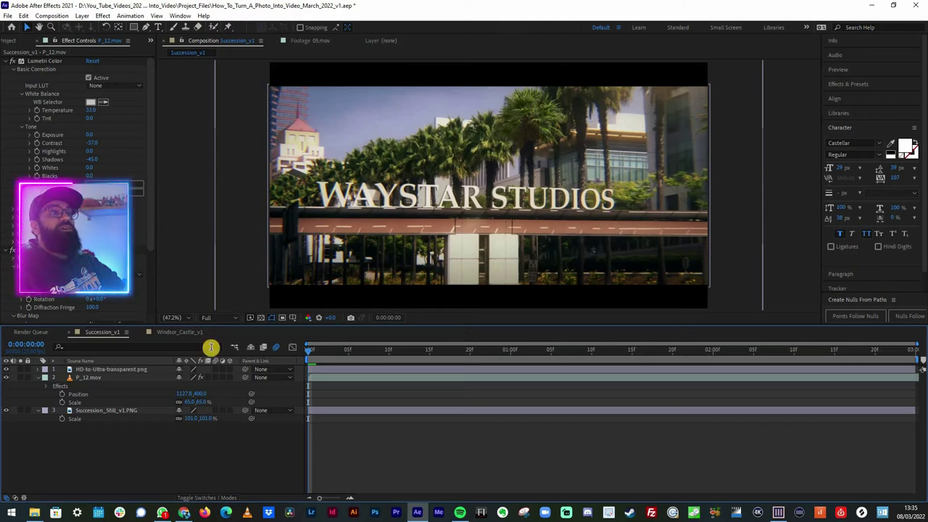
pyautogui.click(107, 382)
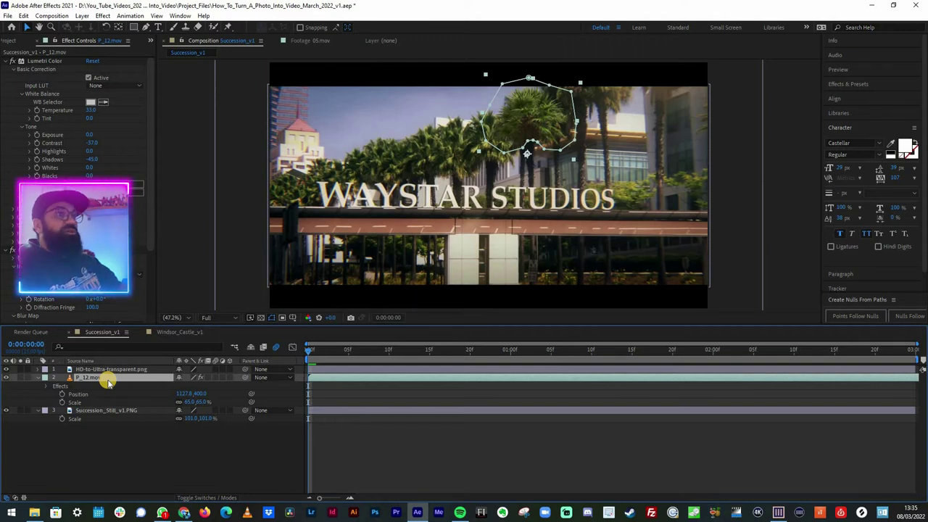
pyautogui.hotkey('ctrl', 'd')
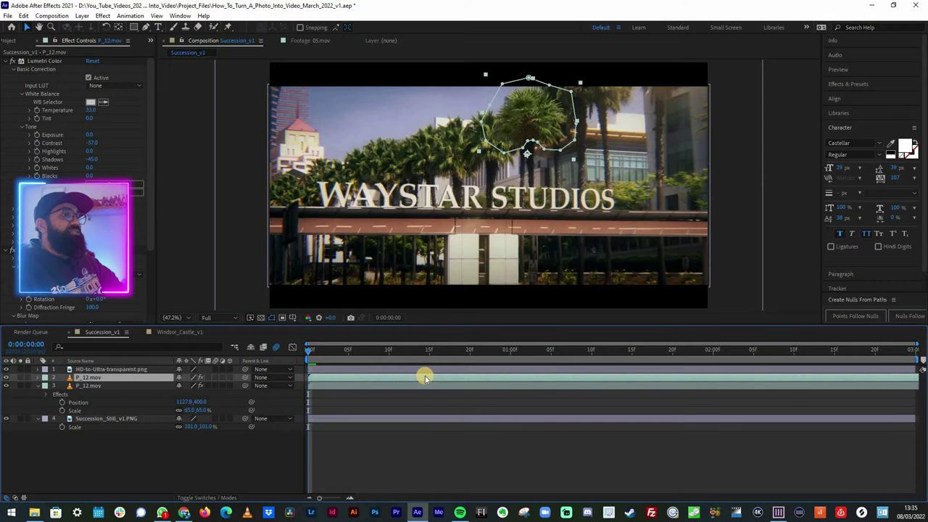
pyautogui.click(332, 382)
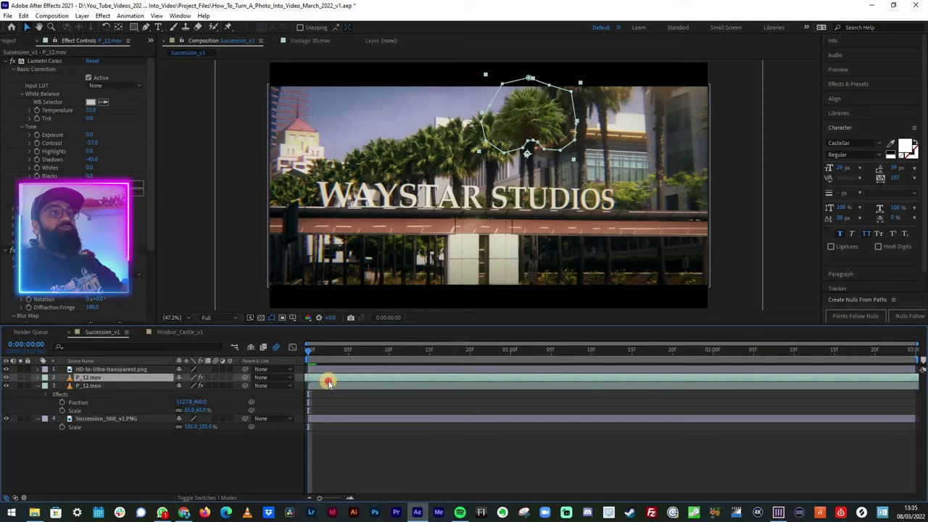
pyautogui.moveTo(127, 402); pyautogui.dragTo(131, 399)
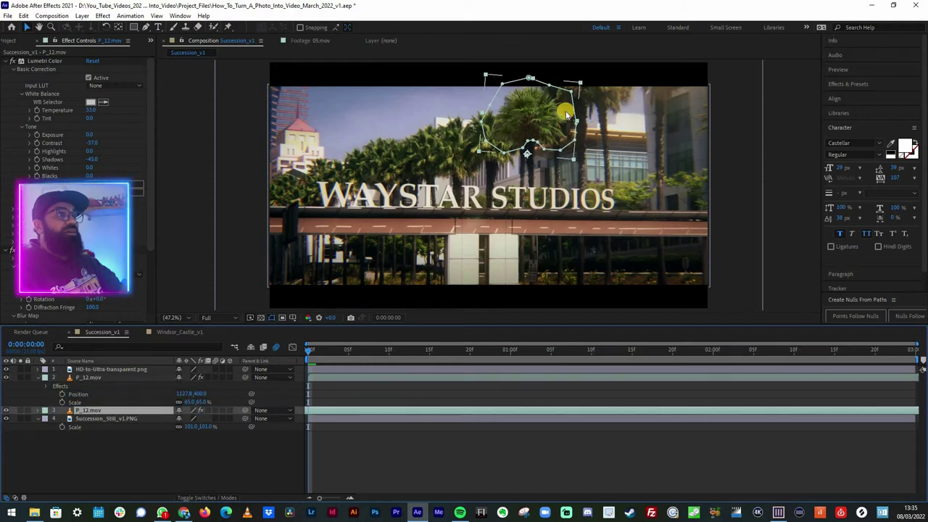
# Fit the duplicated P_12.mov palm over the next tree to the left in the row, scaling it to 58%.
pyautogui.click(500, 141)
pyautogui.moveTo(500, 142); pyautogui.dragTo(461, 160)
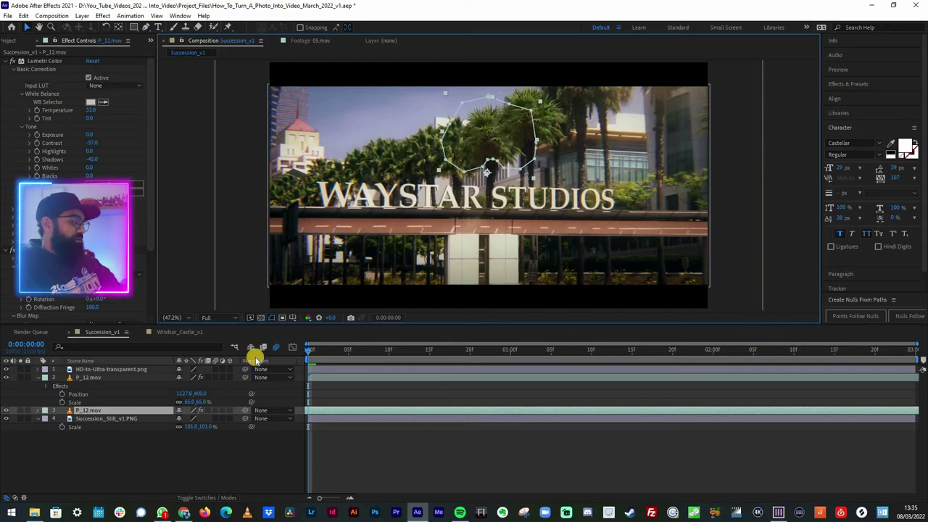
pyautogui.press('s')
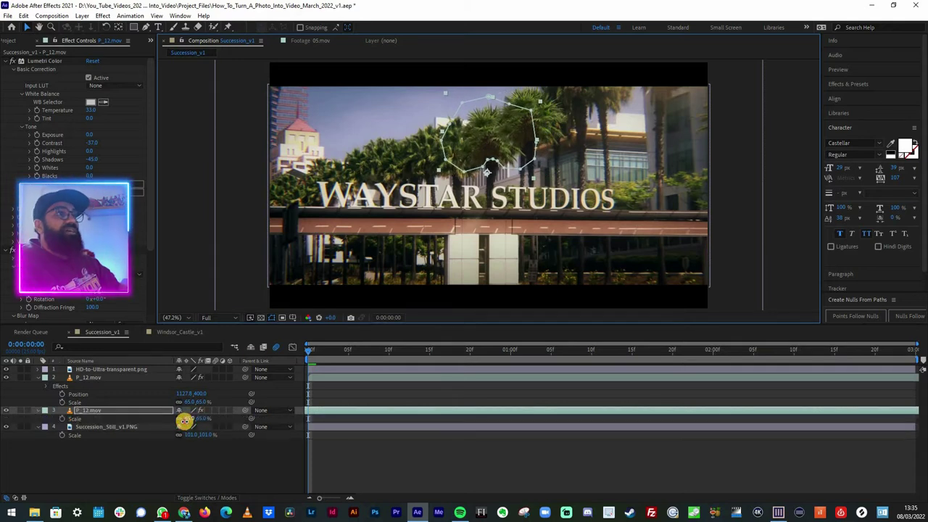
pyautogui.moveTo(185, 421); pyautogui.dragTo(177, 420)
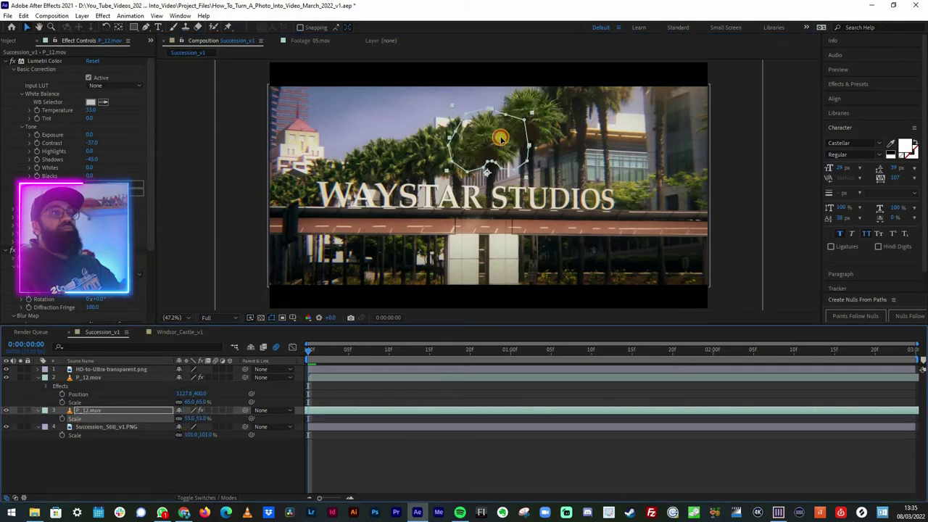
pyautogui.moveTo(505, 143); pyautogui.dragTo(508, 139)
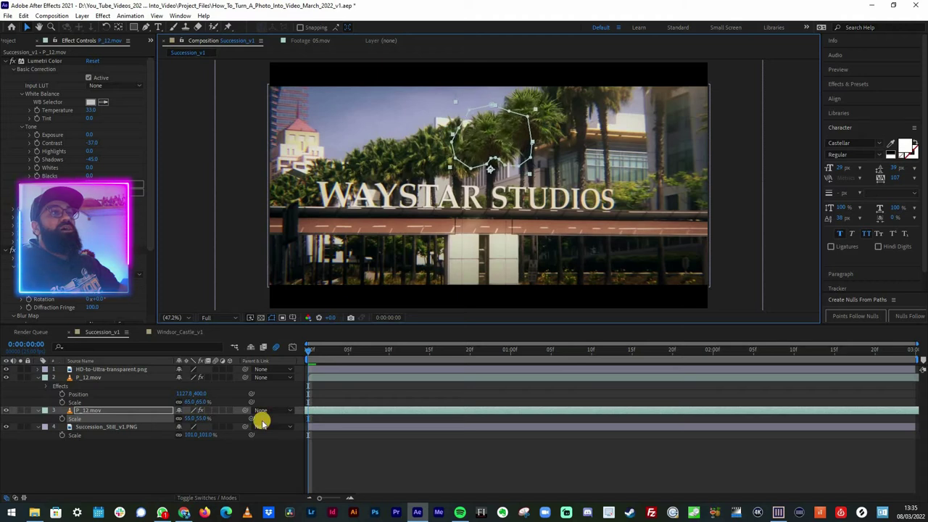
pyautogui.moveTo(192, 423); pyautogui.dragTo(193, 421)
pyautogui.click(495, 152)
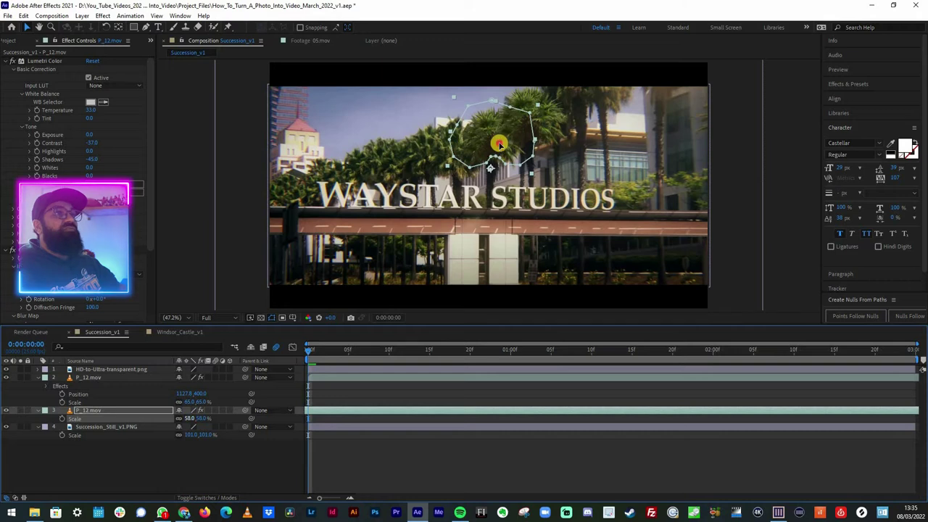
pyautogui.moveTo(501, 147); pyautogui.dragTo(500, 146)
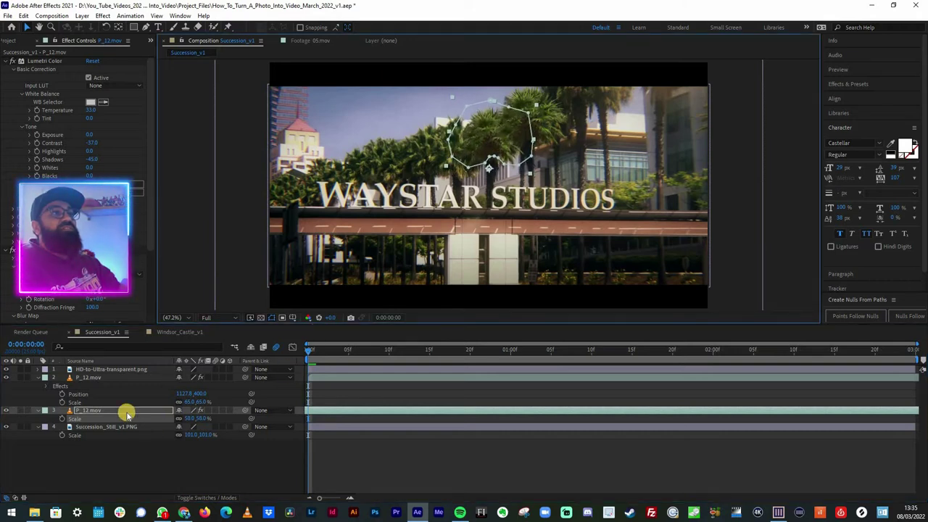
# Mirror the duplicated palm horizontally by setting its unlinked scale to -58, 58%, then collapse all layer properties.
pyautogui.click(179, 419)
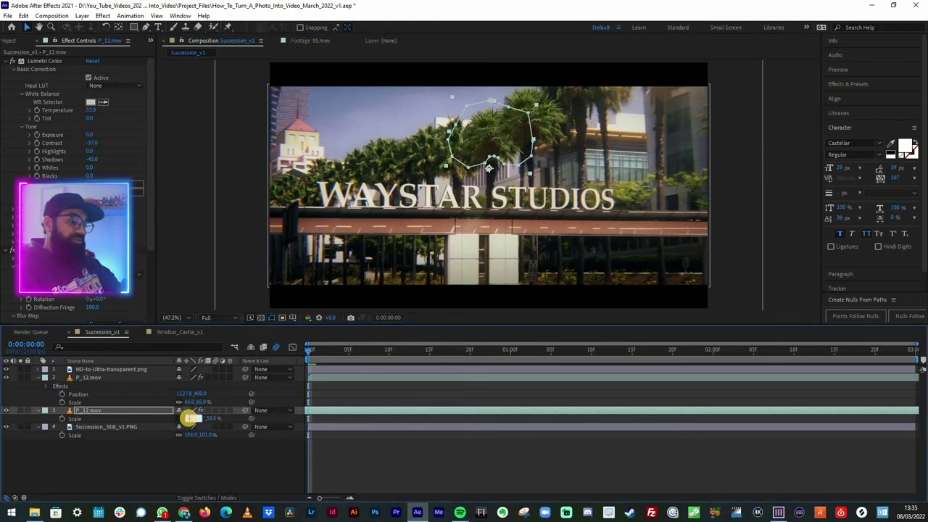
pyautogui.click(152, 421)
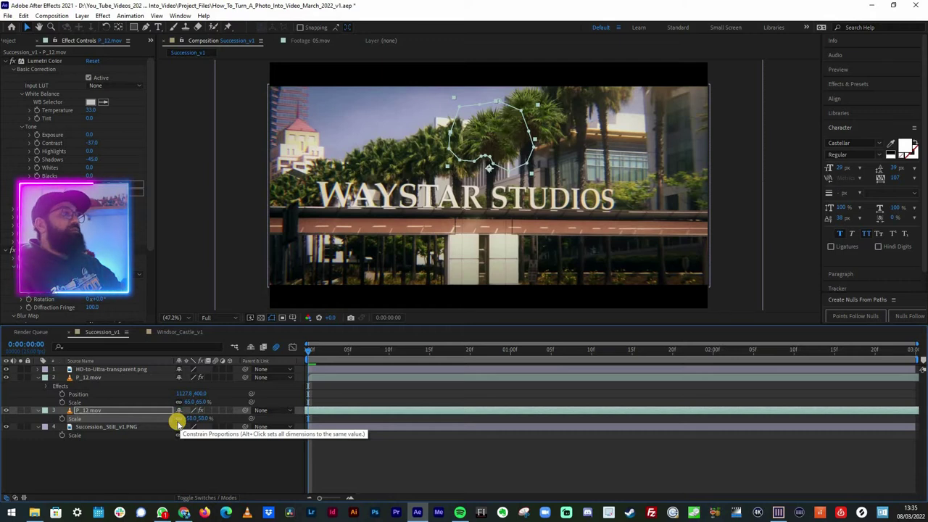
pyautogui.click(38, 378)
pyautogui.click(38, 386)
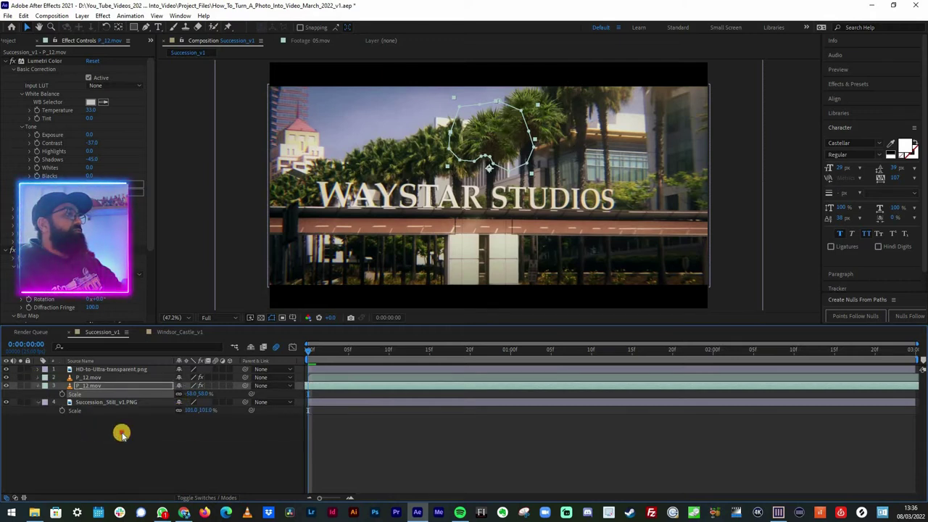
pyautogui.click(122, 433)
pyautogui.press('u')
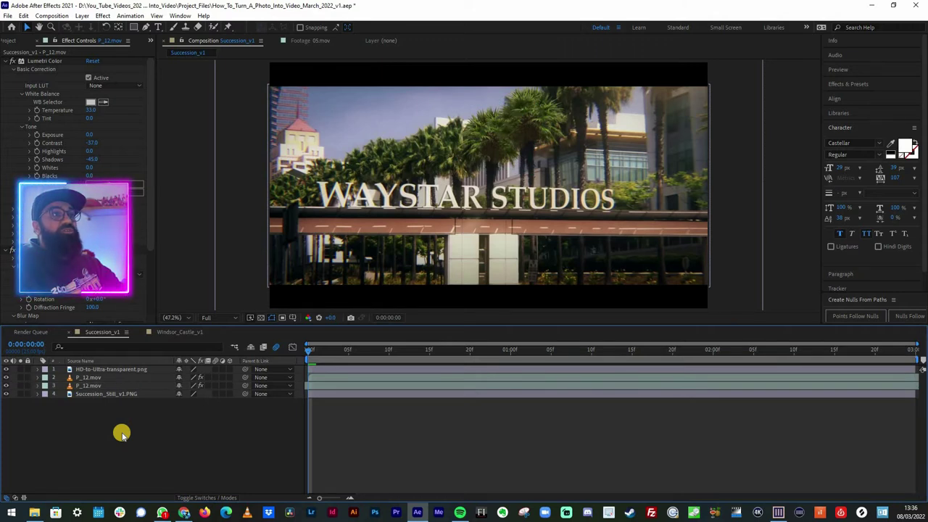
# Add three more P_12.mov copies over the trees further left, scaled to -51, 51%, 52% and 52%.
pyautogui.click(115, 386)
pyautogui.hotkey('ctrl', 'd')
pyautogui.click(369, 392)
pyautogui.press('s')
pyautogui.moveTo(491, 142); pyautogui.dragTo(381, 173)
pyautogui.click(126, 378)
pyautogui.hotkey('ctrl', 'd')
pyautogui.click(118, 410)
pyautogui.hotkey('ctrl', 'd')
pyautogui.click(145, 426)
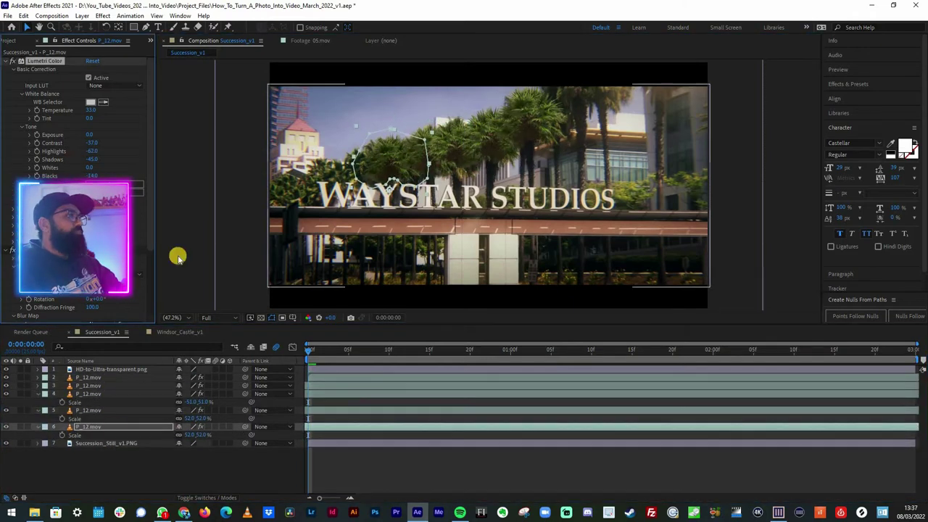
# Duplicate the lowest palm layer and fit the copy over the small tree above the sign's initial W.
pyautogui.hotkey('ctrl', 'd')
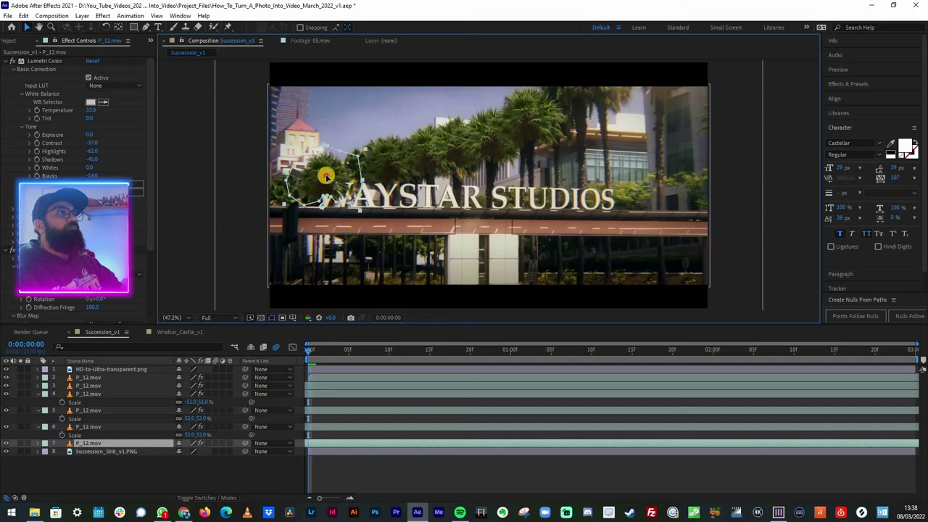
pyautogui.scroll(3, 355, 218)
pyautogui.scroll(1, 357, 221)
pyautogui.moveTo(373, 217); pyautogui.dragTo(520, 203)
pyautogui.moveTo(390, 244); pyautogui.dragTo(369, 157)
pyautogui.moveTo(410, 272); pyautogui.dragTo(431, 174)
pyautogui.click(520, 181)
pyautogui.moveTo(331, 180); pyautogui.dragTo(327, 180)
# Add another P_12.mov copy above the still, scale it to 39% and place it over the leftmost tree behind the signpost.
pyautogui.click(313, 428)
pyautogui.hotkey('ctrl', 'd')
pyautogui.hotkey('ctrl', '[')
pyautogui.hotkey('ctrl', '[')
pyautogui.press('s')
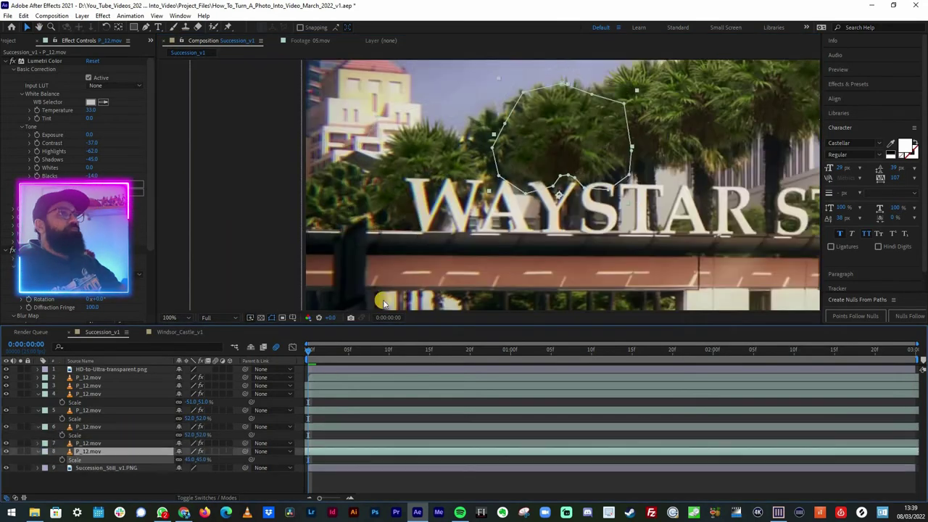
pyautogui.moveTo(332, 194); pyautogui.dragTo(346, 202)
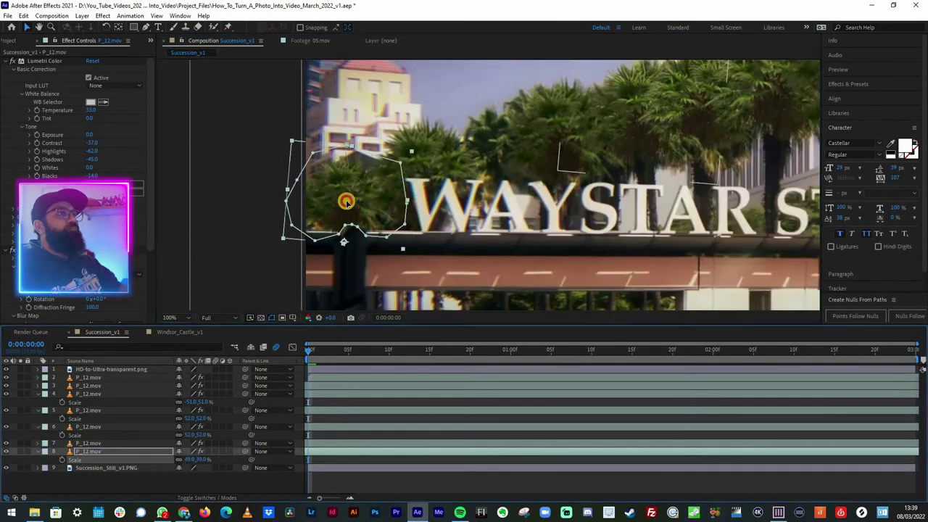
pyautogui.click(174, 318)
pyautogui.click(184, 340)
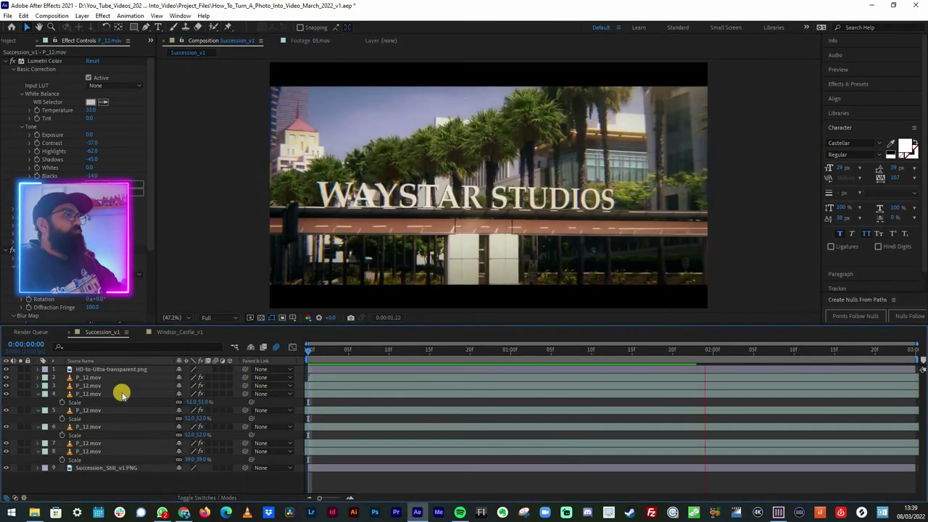
# Duplicate the topmost palm and move the copy over the taller tree to its right, collapsing the open Scale properties.
pyautogui.click(108, 377)
pyautogui.hotkey('ctrl', 'd')
pyautogui.moveTo(524, 118); pyautogui.dragTo(574, 89)
pyautogui.click(38, 402)
pyautogui.click(37, 411)
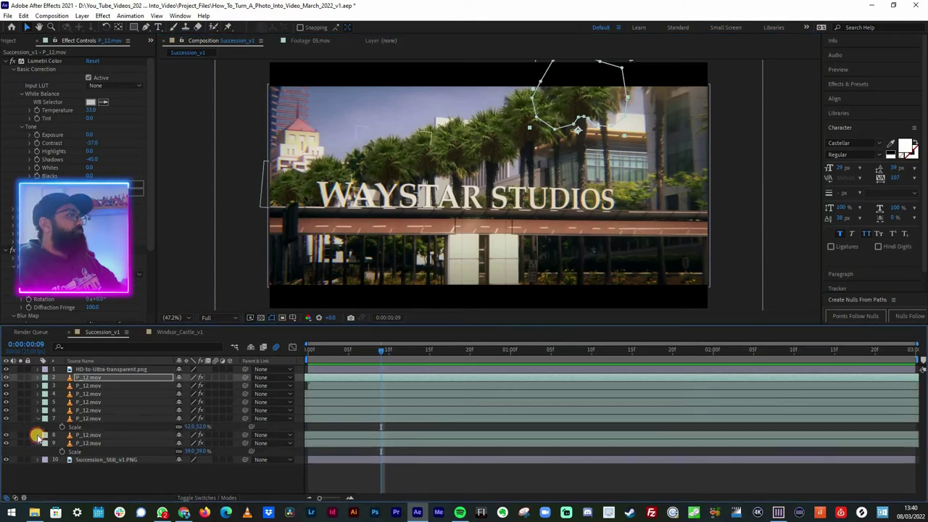
pyautogui.click(38, 418)
pyautogui.click(38, 437)
# Deselect all layers and play back the shot from the first frame to check the row of moving palms.
pyautogui.press('F2')
pyautogui.click(307, 359)
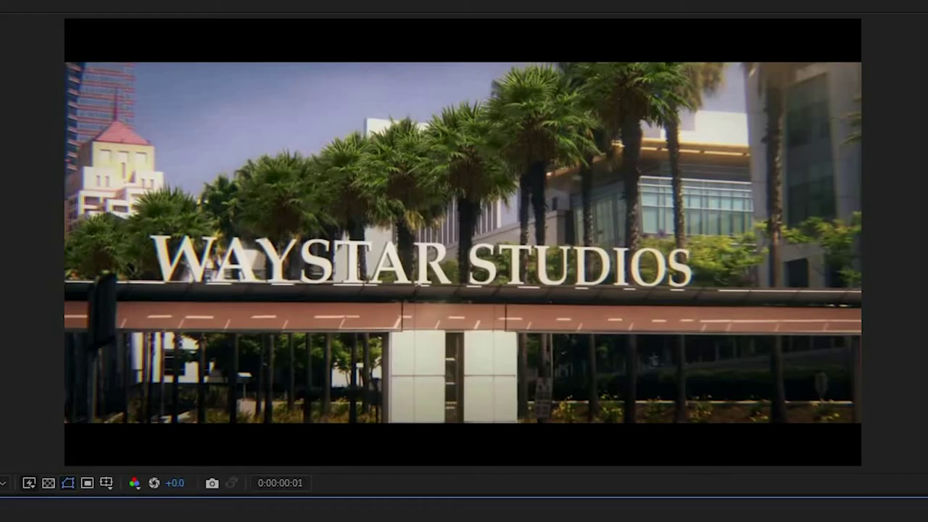
pyautogui.press('space')
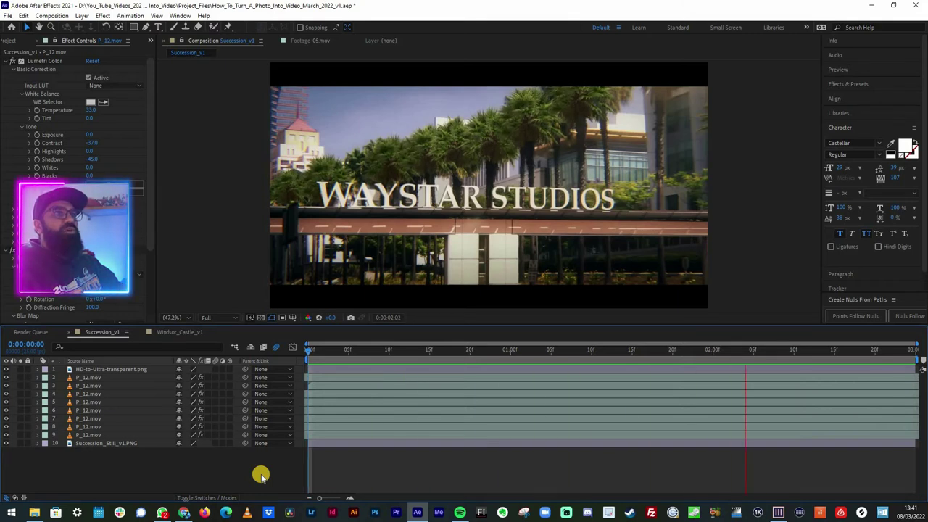
pyautogui.press('space')
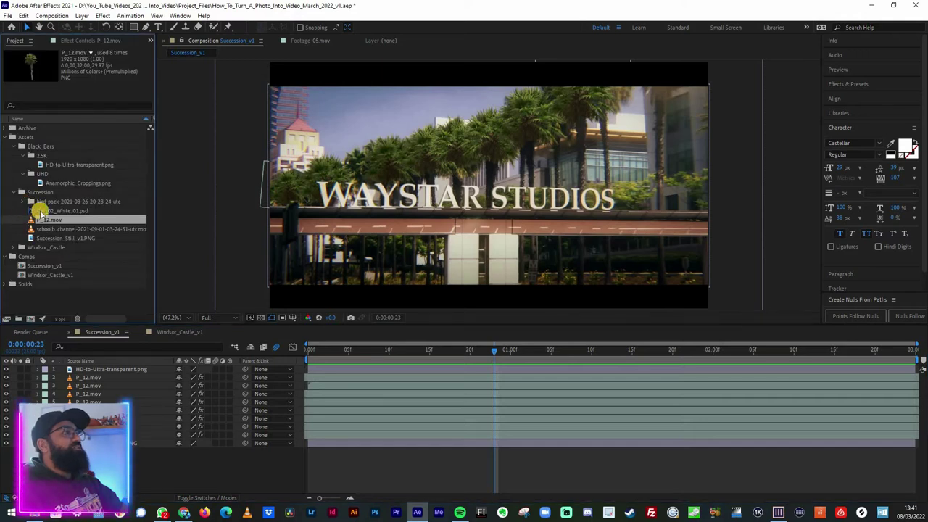
# Add bird_1.mov from the bird pack directly beneath the black bars layer, scale it to 21% and place it in the sky beside the tower.
pyautogui.click(33, 202)
pyautogui.click(41, 211)
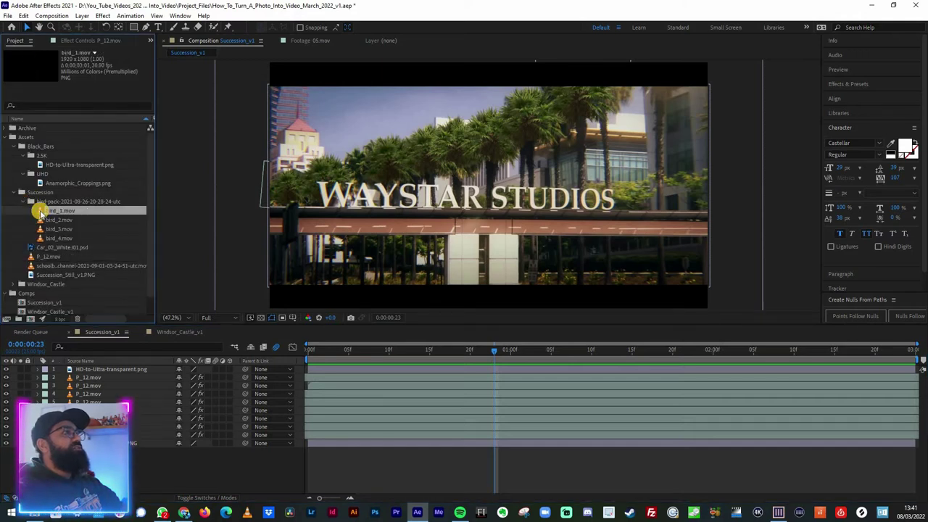
pyautogui.moveTo(40, 211); pyautogui.dragTo(85, 377)
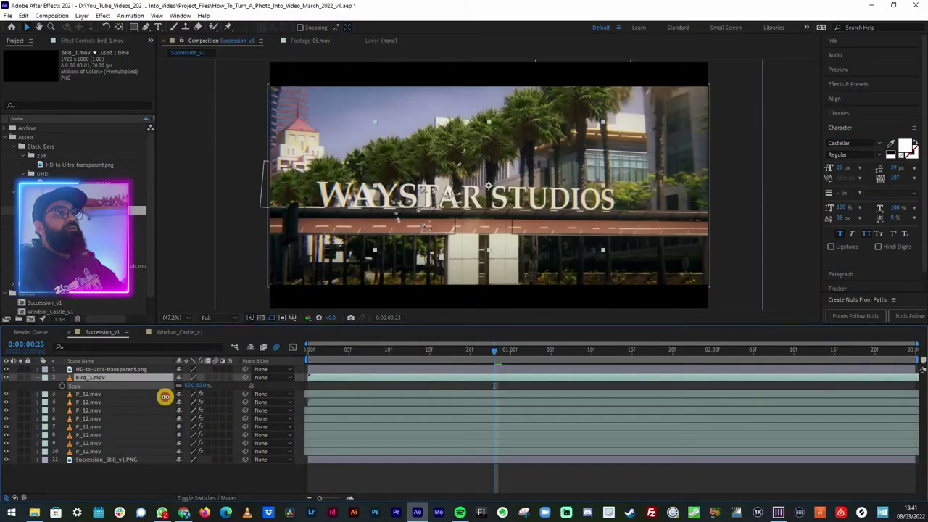
pyautogui.moveTo(166, 396); pyautogui.dragTo(164, 396)
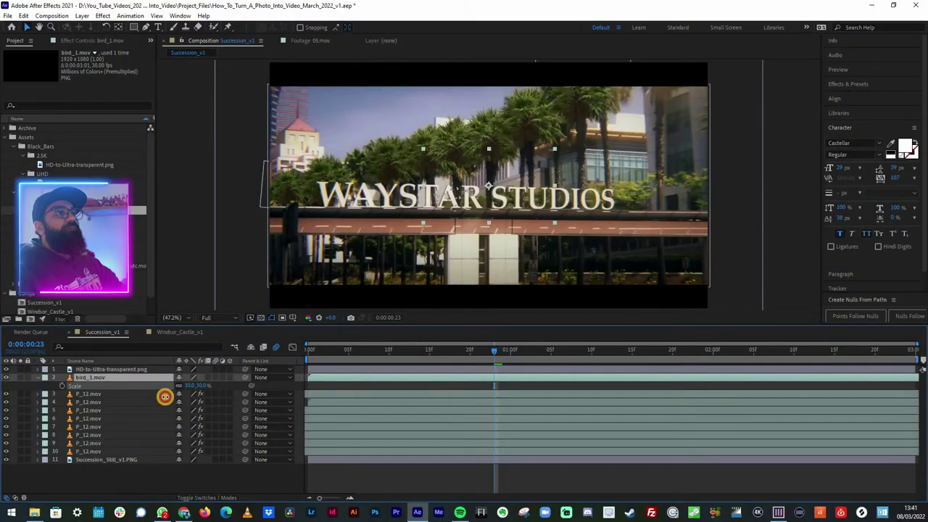
pyautogui.click(509, 200)
pyautogui.moveTo(507, 199); pyautogui.dragTo(369, 149)
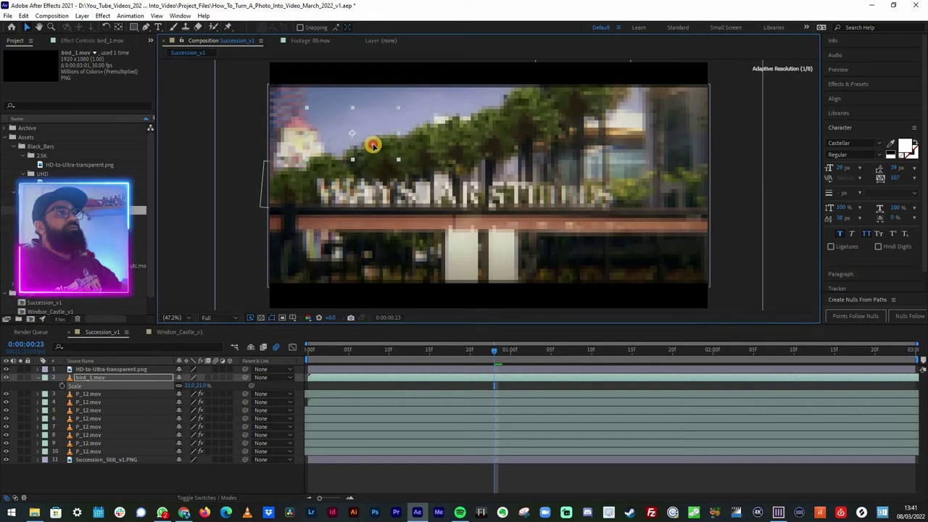
pyautogui.moveTo(372, 145); pyautogui.dragTo(374, 146)
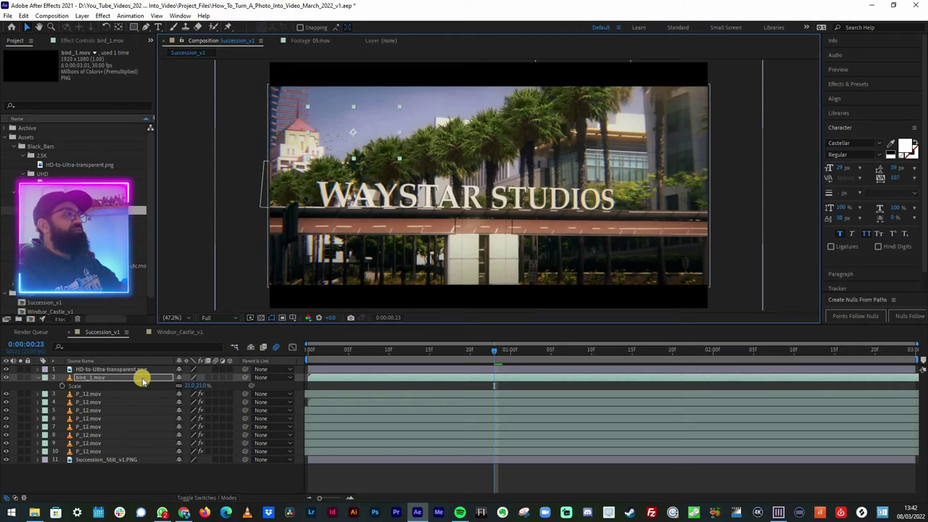
# Draw a Pen mask on bird_1.mov that encloses the open sky along the tower's edge and the palm tops.
pyautogui.press('\\')
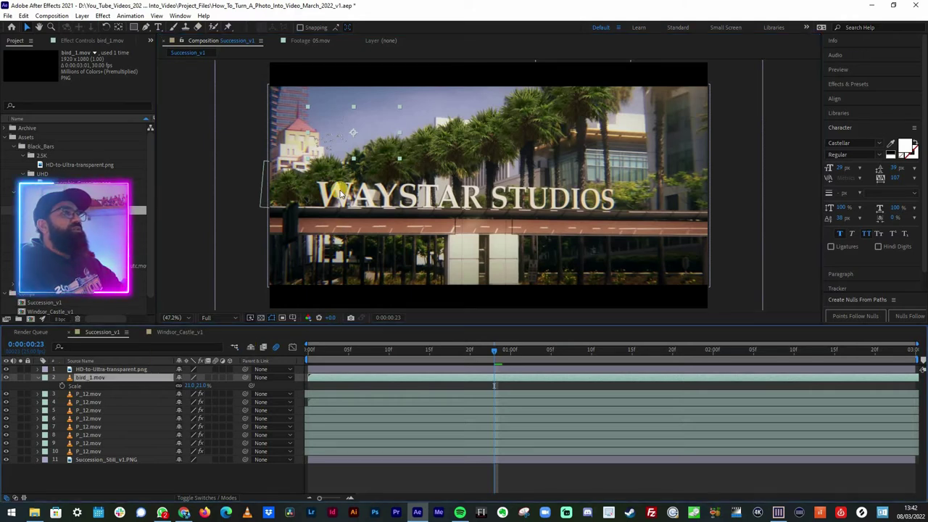
pyautogui.scroll(2, 234, 132)
pyautogui.moveTo(449, 221); pyautogui.dragTo(631, 300)
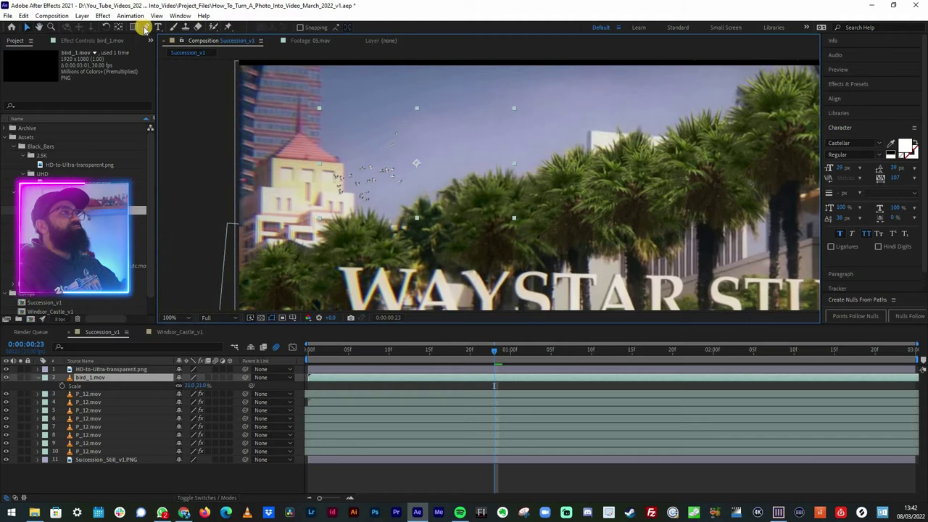
pyautogui.click(145, 28)
pyautogui.click(401, 238)
pyautogui.click(443, 354)
pyautogui.click(667, 363)
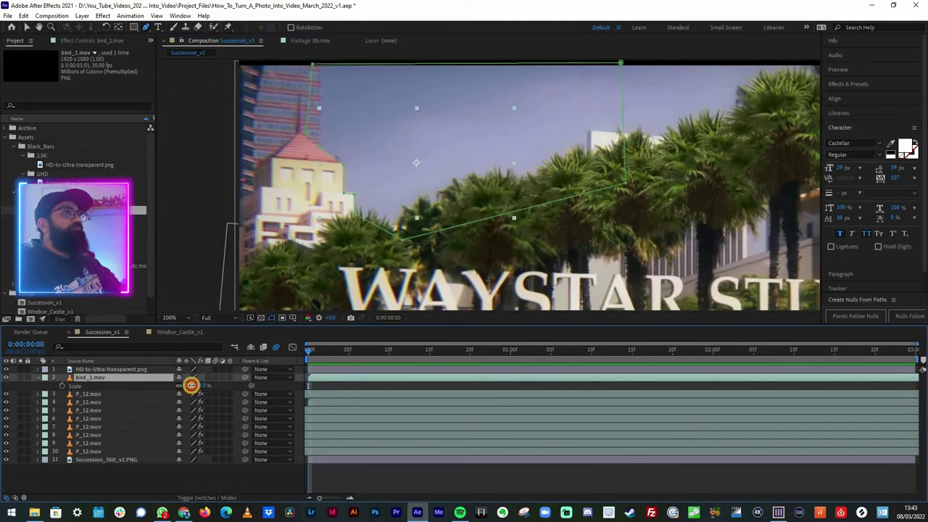
# Enlarge the masked birds with a 10-pixel mask feather and shift bird_1.mov to start at about 0:00:01:13.
pyautogui.moveTo(190, 385); pyautogui.dragTo(203, 385)
pyautogui.moveTo(346, 163); pyautogui.dragTo(590, 136)
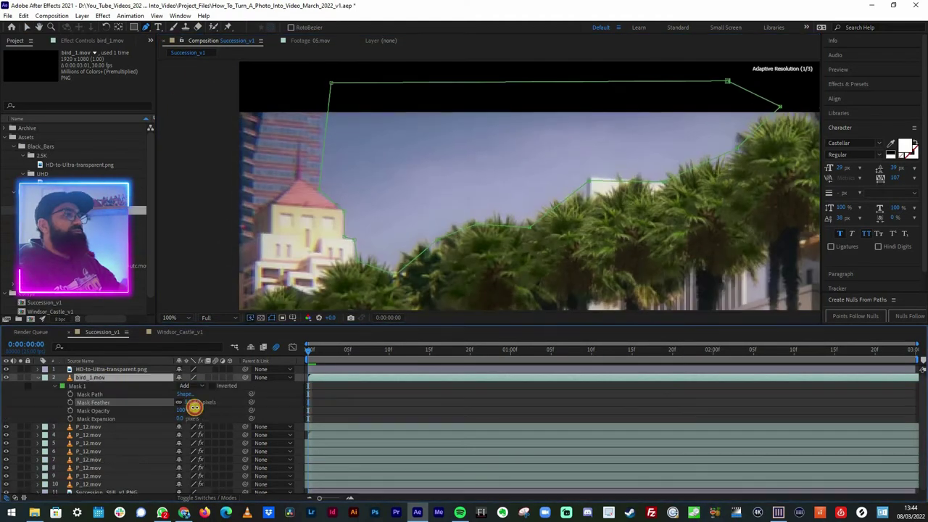
pyautogui.moveTo(308, 351); pyautogui.dragTo(700, 389)
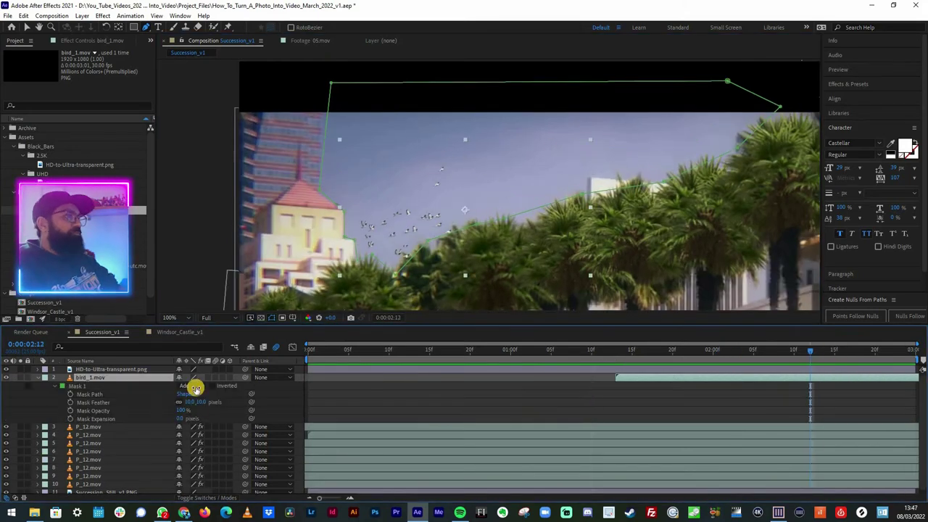
pyautogui.scroll(3, 361, 201)
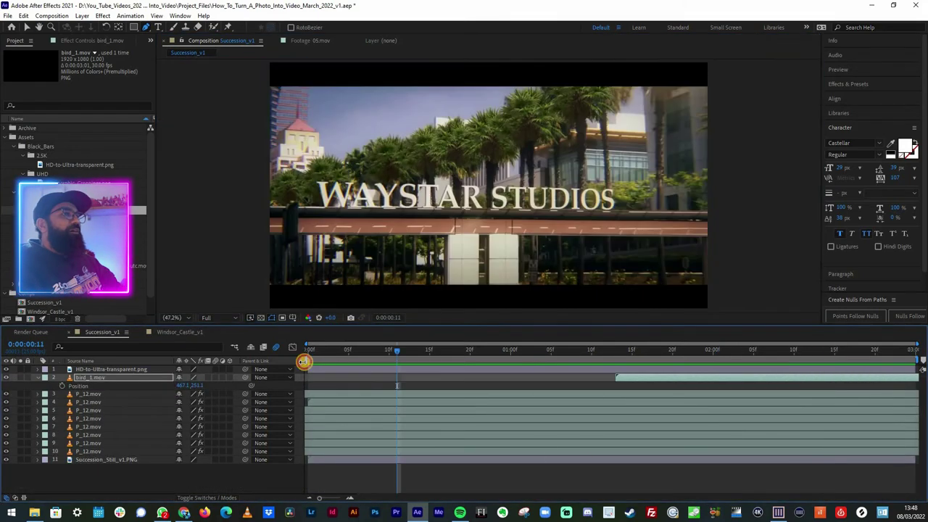
# Scrub through the shot from the first frame to review when and where the birds fly behind the treetops.
pyautogui.press('Home')
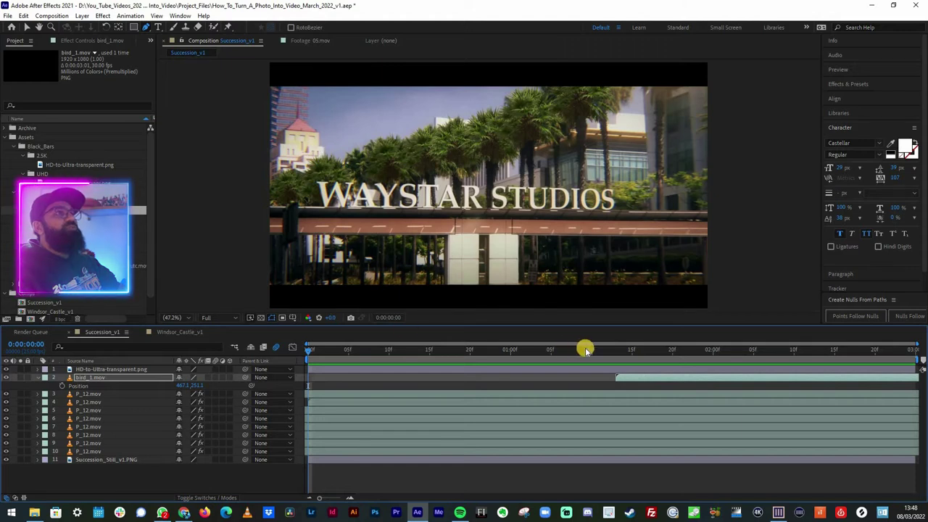
pyautogui.click(627, 359)
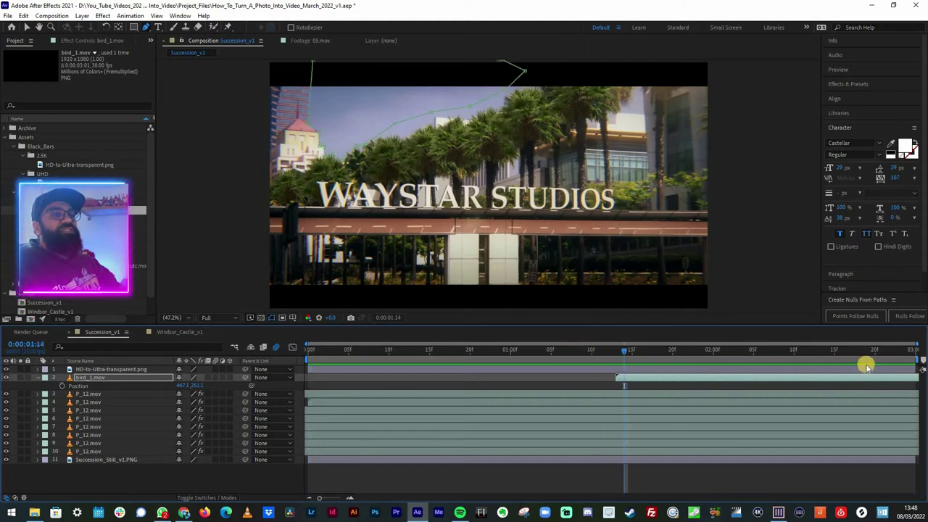
pyautogui.moveTo(866, 360); pyautogui.dragTo(904, 359)
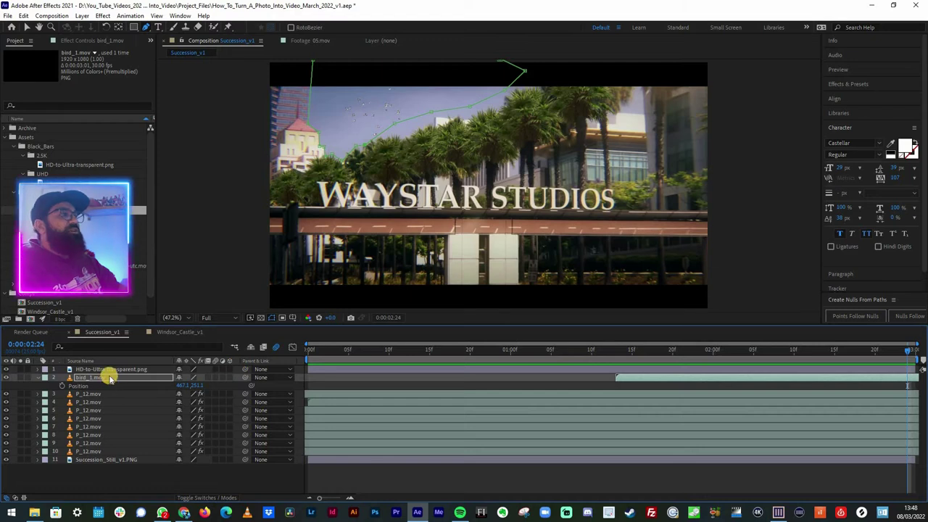
pyautogui.click(440, 78)
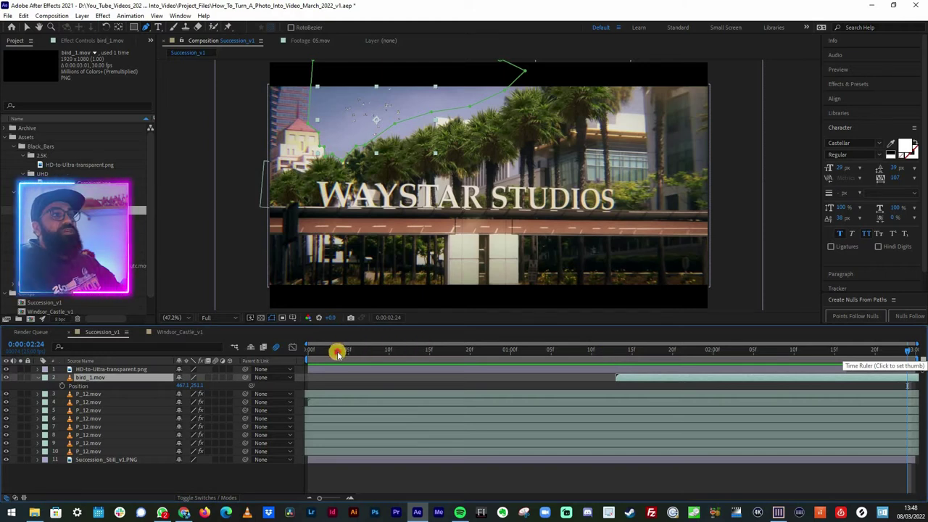
pyautogui.click(632, 353)
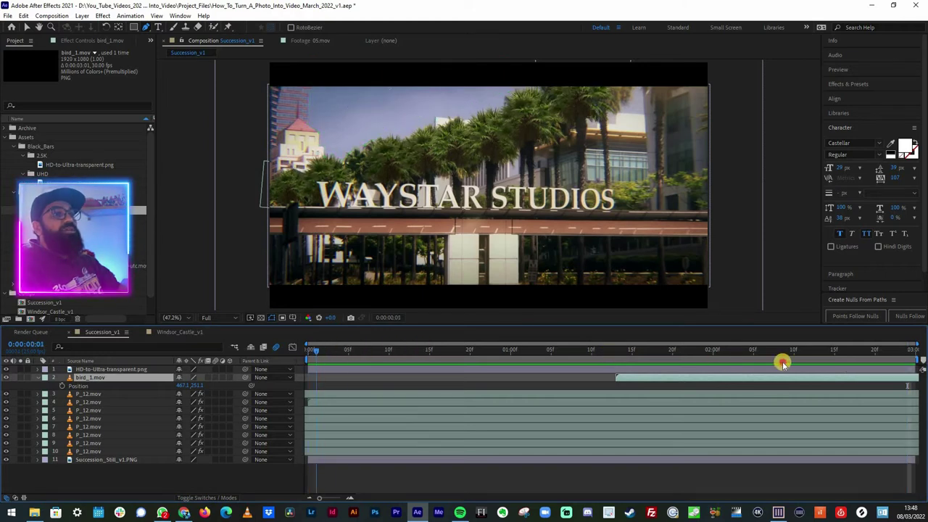
# Apply Camera Lens Blur to bird_1.mov with a Blur Radius of 11.
pyautogui.press('space')
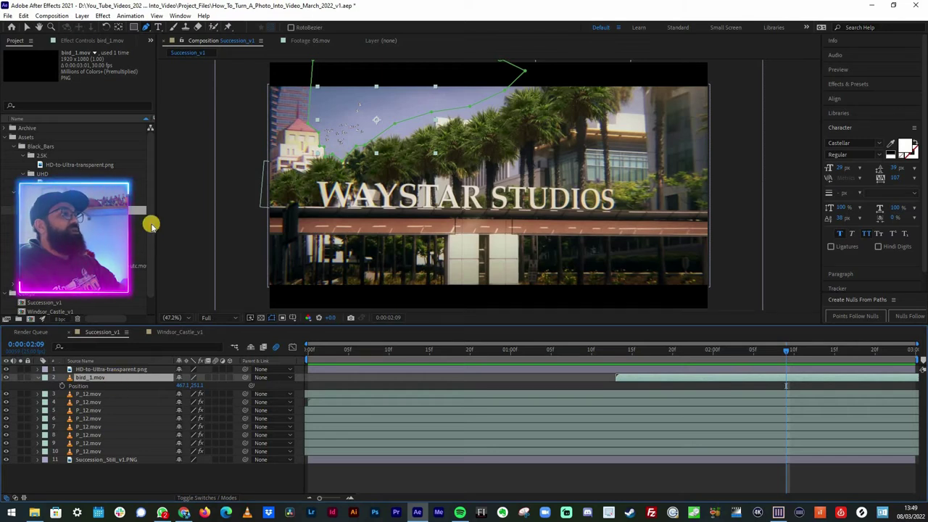
pyautogui.moveTo(174, 245)
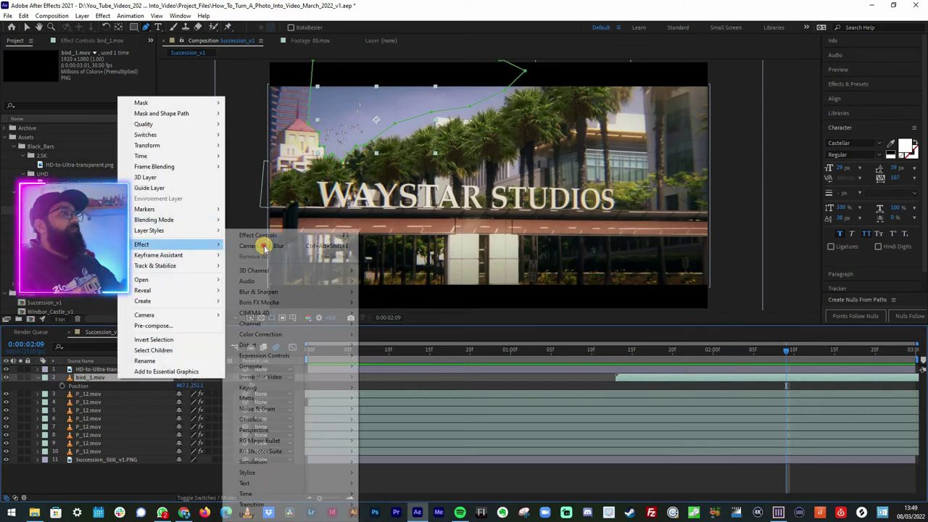
pyautogui.click(265, 246)
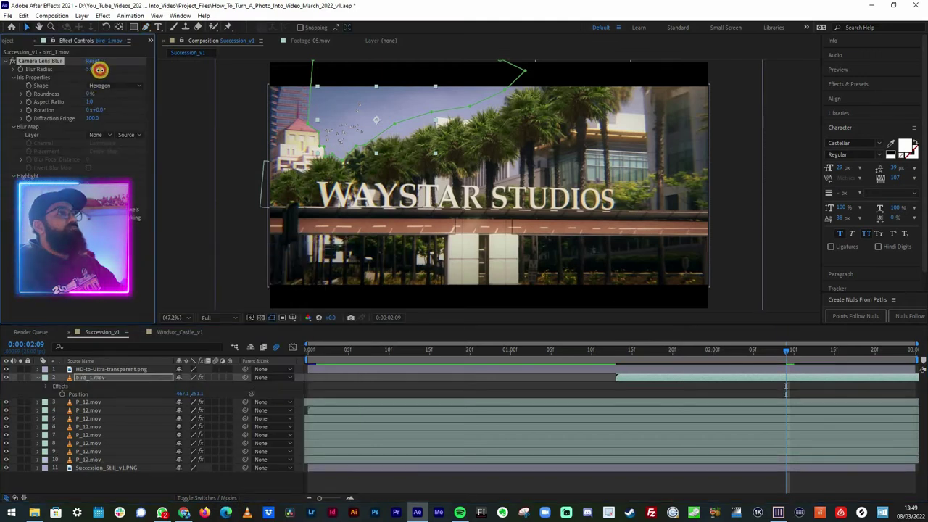
pyautogui.moveTo(97, 71); pyautogui.dragTo(97, 72)
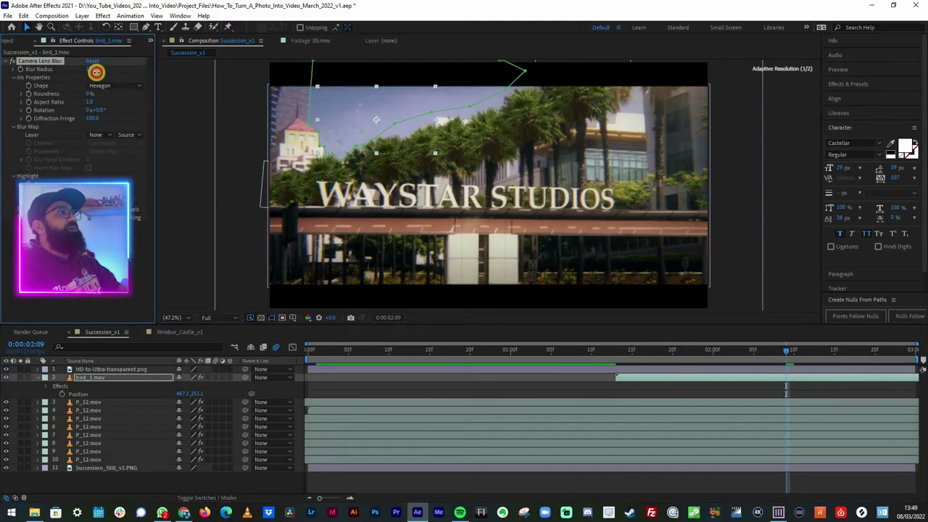
pyautogui.moveTo(97, 72); pyautogui.dragTo(97, 72)
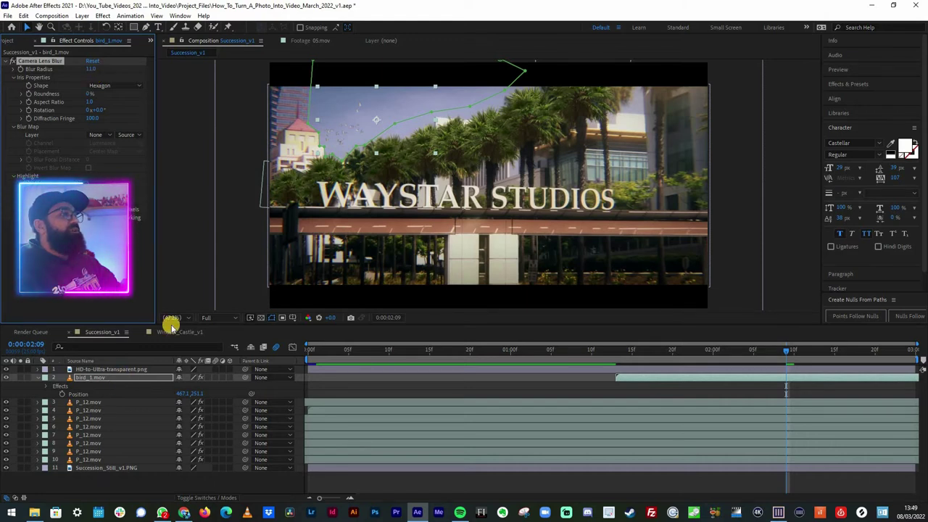
# Apply Lumetri Color to bird_1.mov and set Contrast to -54 and Highlights to -22.
pyautogui.rightClick(209, 225)
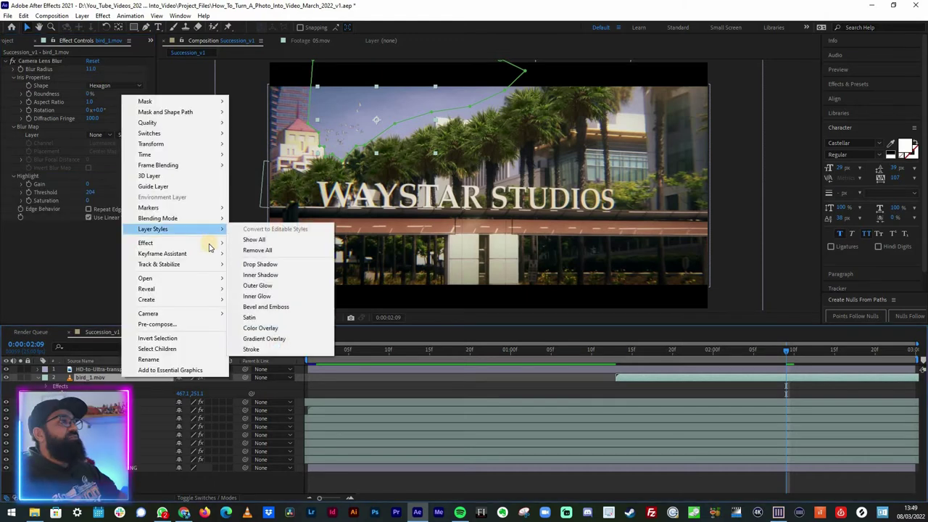
pyautogui.moveTo(209, 245)
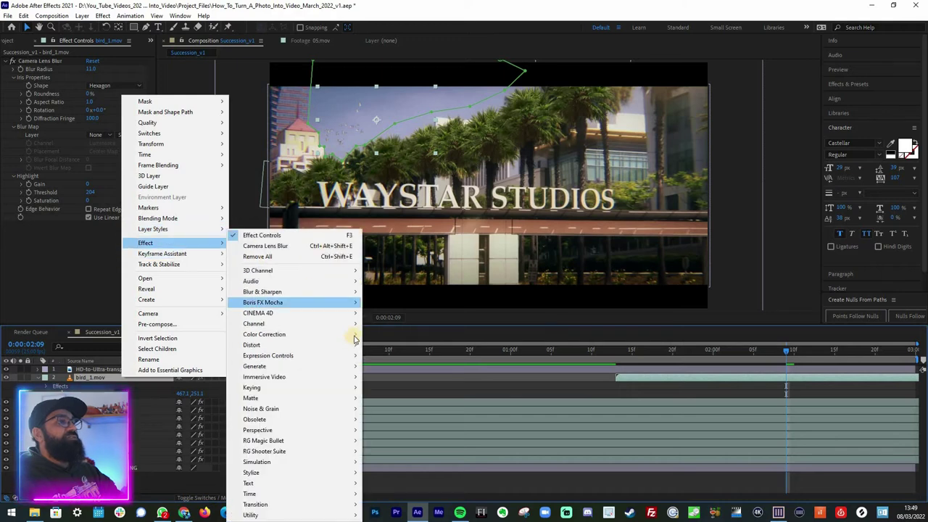
pyautogui.moveTo(354, 335)
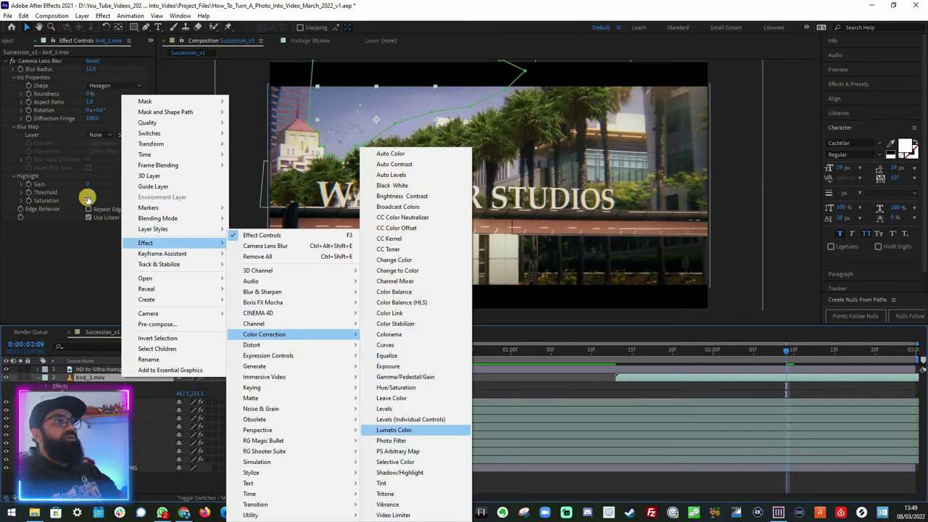
pyautogui.press('Return')
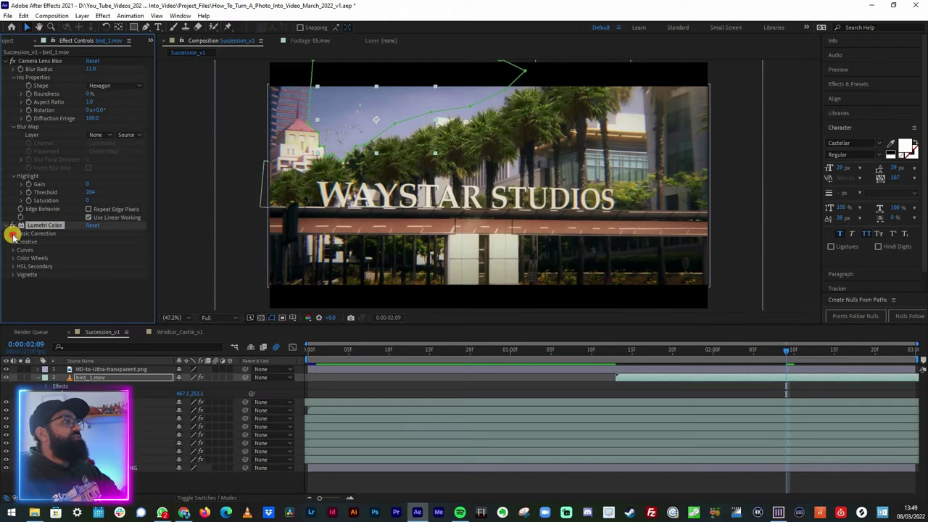
pyautogui.click(12, 234)
pyautogui.scroll(-2, 73, 257)
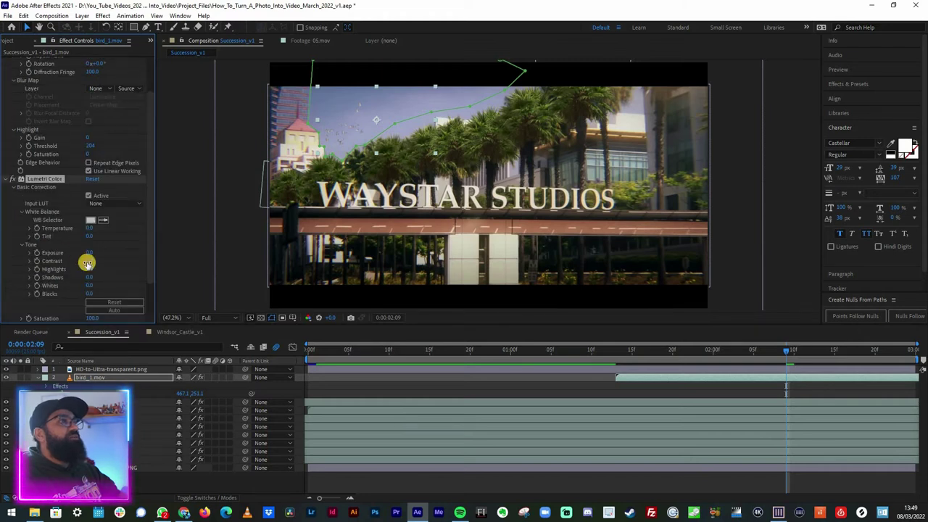
pyautogui.moveTo(70, 269); pyautogui.dragTo(68, 269)
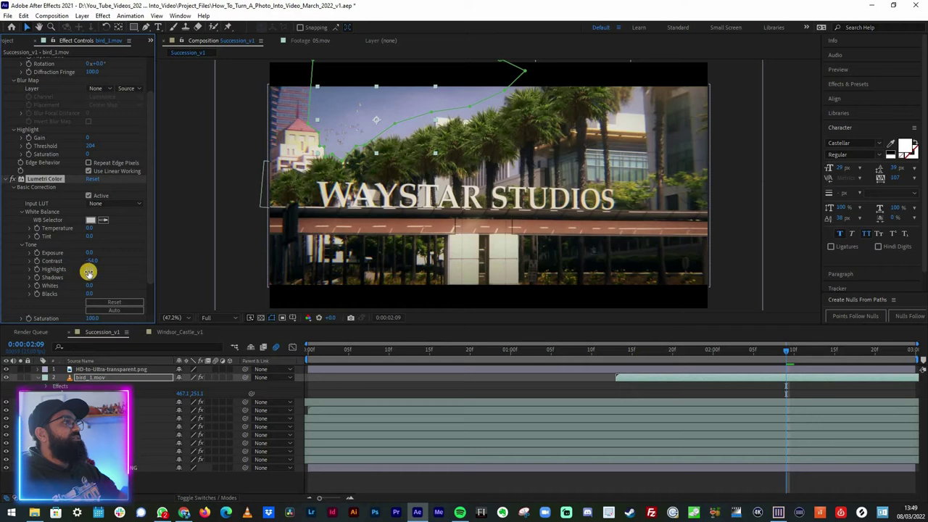
pyautogui.moveTo(85, 271); pyautogui.dragTo(80, 275)
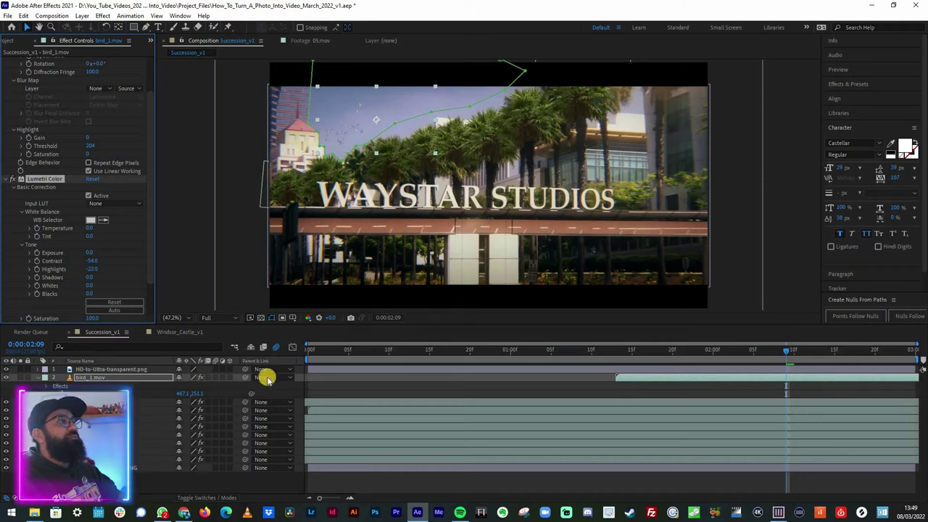
# Preview the shot from the first frame to check how the blurred, color-matched birds blend into the sky.
pyautogui.click(307, 356)
pyautogui.press('space')
pyautogui.press('space')
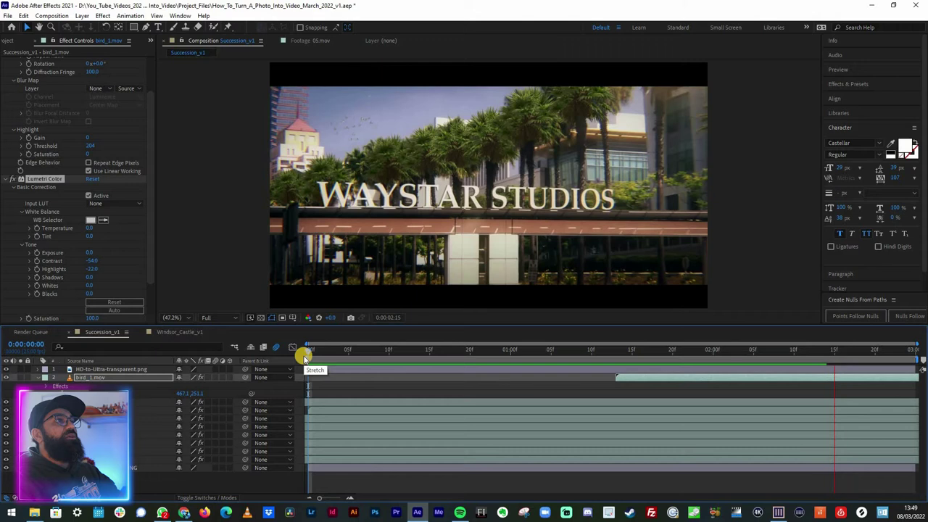
pyautogui.click(329, 357)
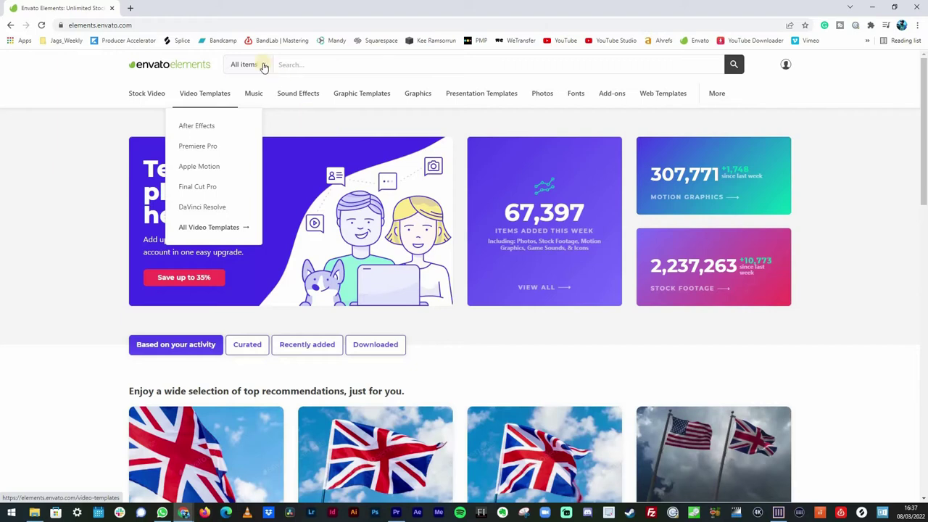
# On Envato Elements in the browser, search the 3D category for "car" and open the Car White item.
pyautogui.click(260, 66)
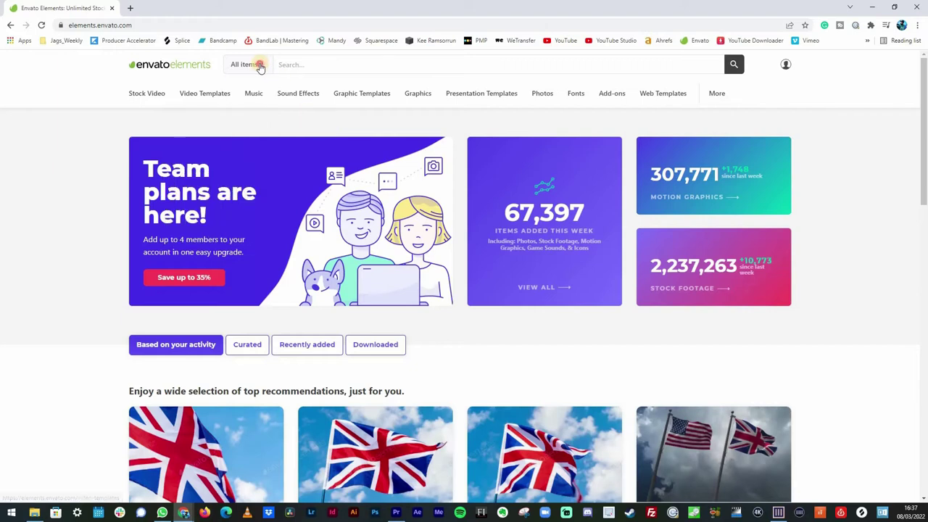
pyautogui.click(249, 341)
pyautogui.click(285, 64)
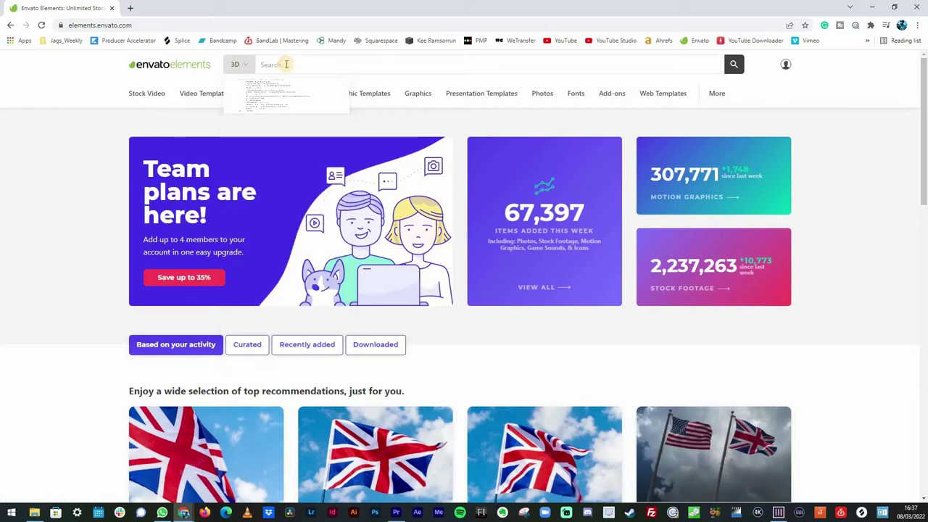
pyautogui.write('c')
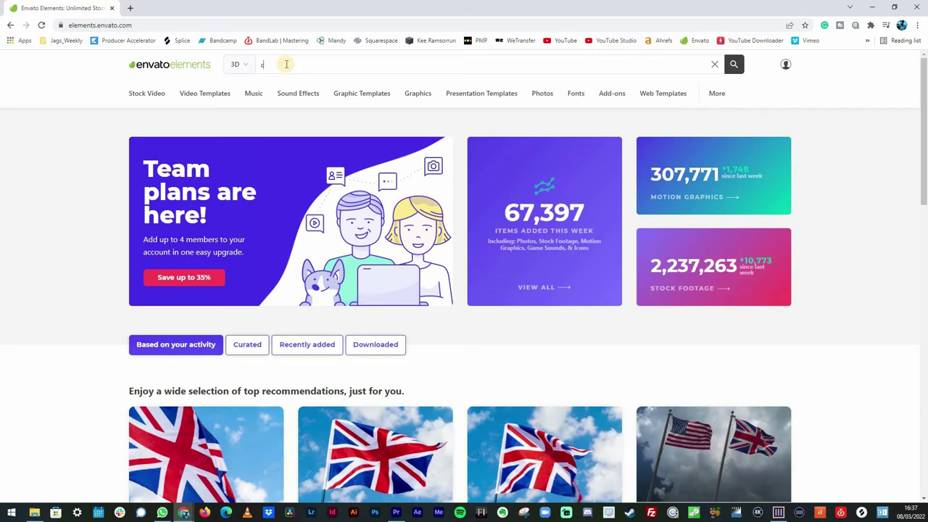
pyautogui.write('ar')
pyautogui.press('Return')
pyautogui.click(694, 266)
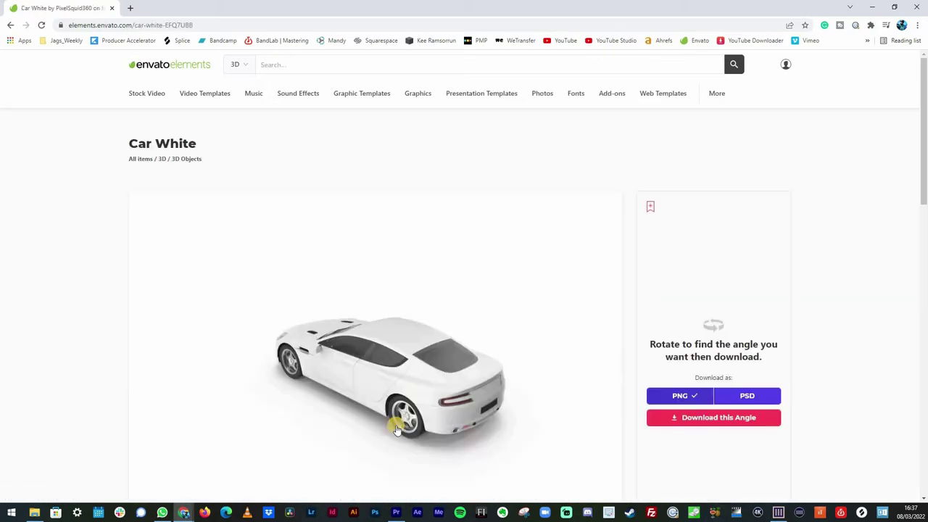
# Download the Car White 3D object at the displayed angle as a PNG.
pyautogui.scroll(-2, 396, 430)
pyautogui.click(390, 432)
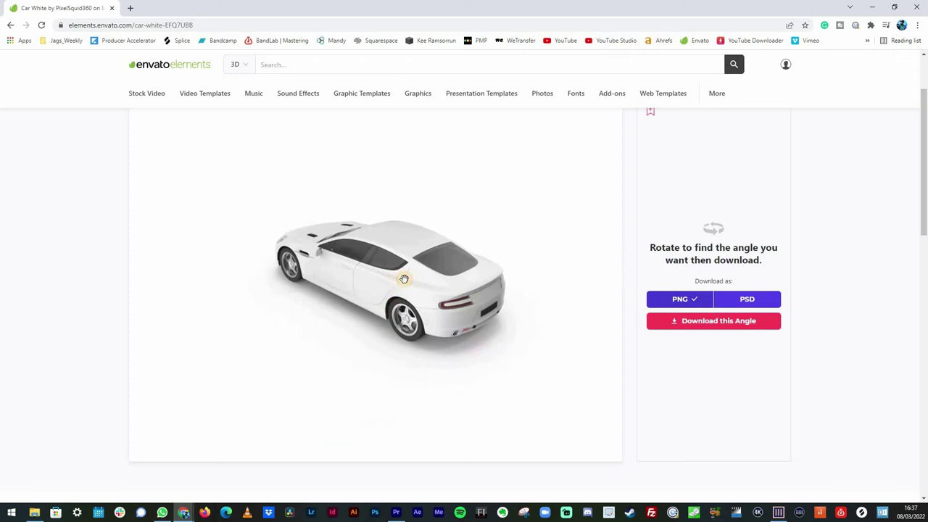
pyautogui.click(726, 322)
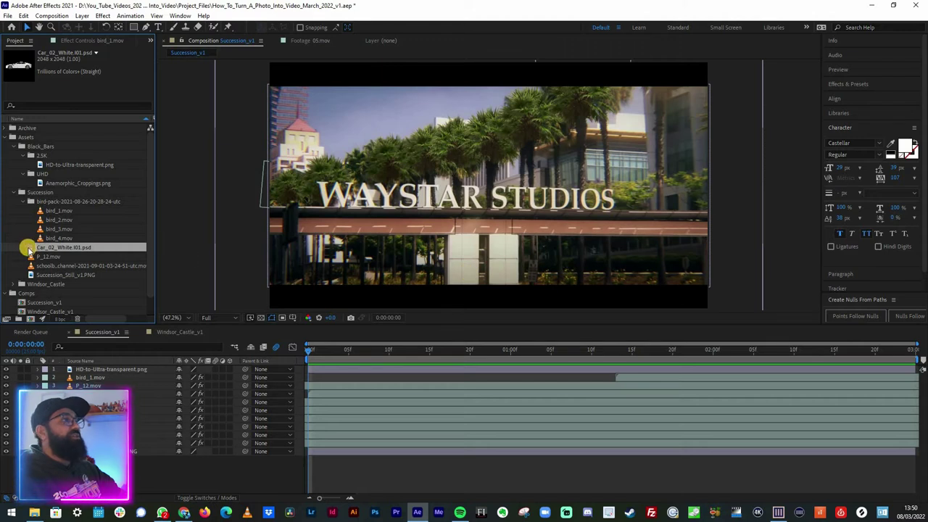
# In After Effects, add Car_02_White.I01.psd directly beneath the black bars layer and lower it to position 960, 1034.
pyautogui.moveTo(30, 248); pyautogui.dragTo(88, 378)
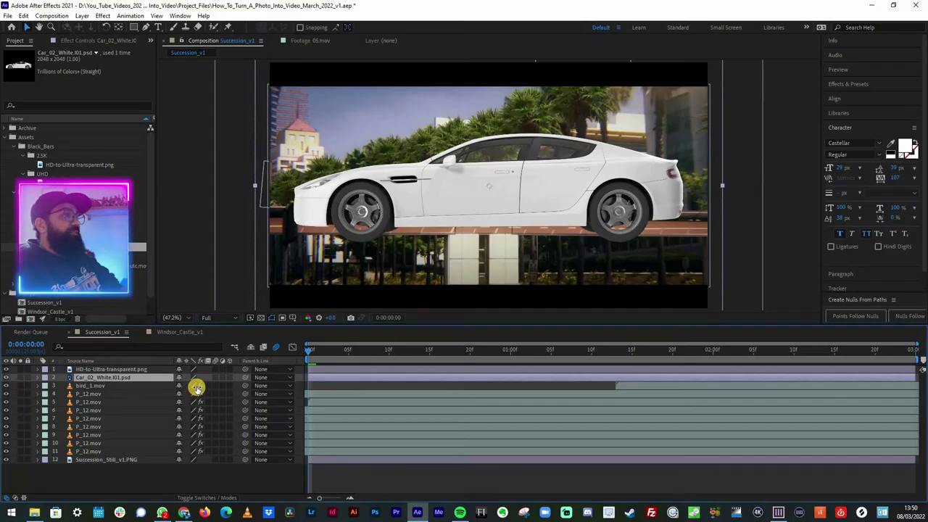
pyautogui.press('p')
pyautogui.moveTo(197, 387); pyautogui.dragTo(403, 422)
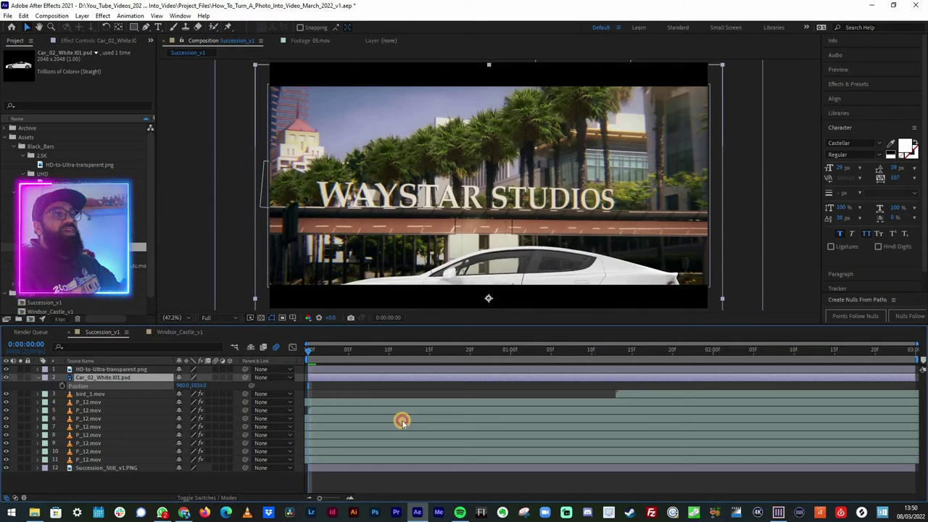
# Add Position keyframes to the car layer at 0:00:00:10 and 0:00:01:10.
pyautogui.click(79, 387)
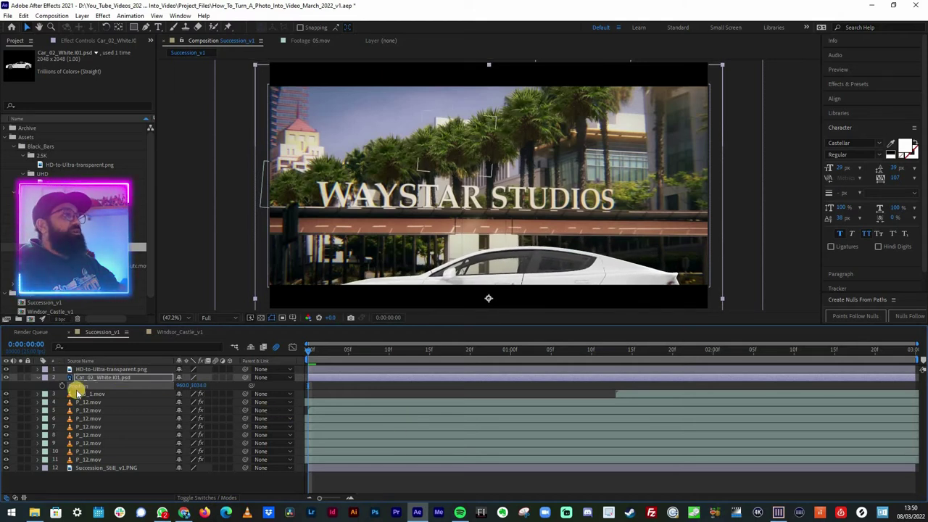
pyautogui.click(385, 353)
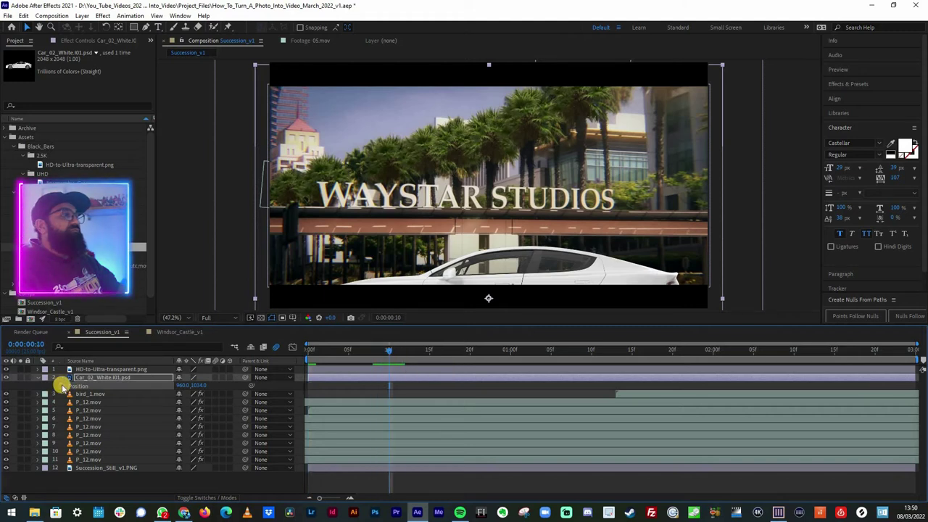
pyautogui.hotkey('alt', 'shift', 'p')
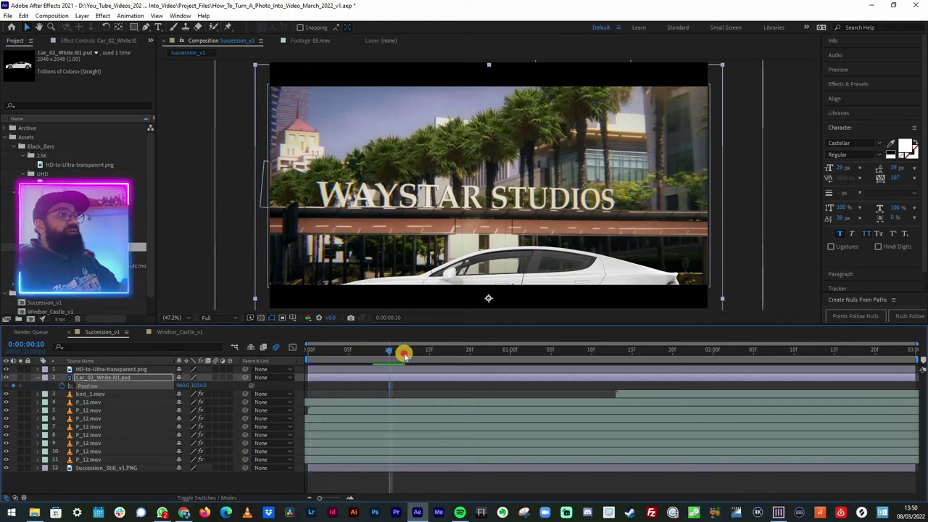
pyautogui.press('space')
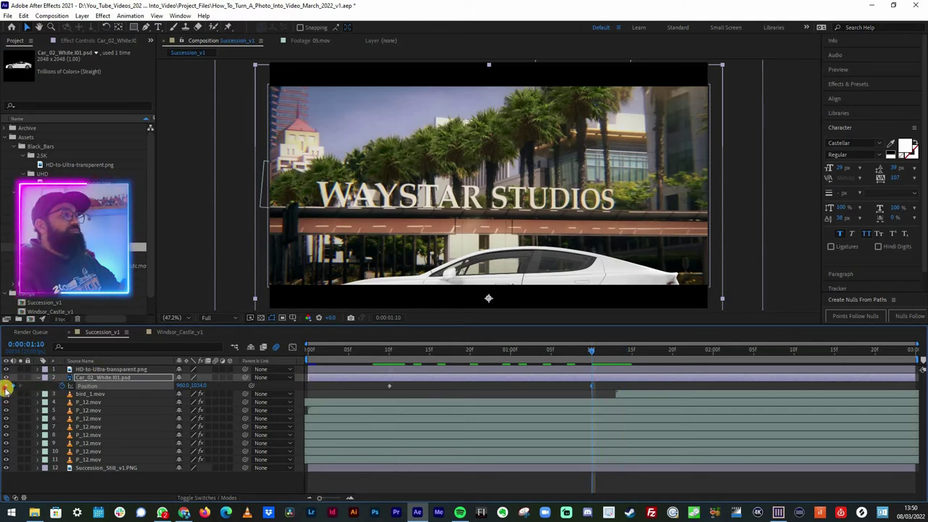
# Animate the car from X position 2627 at 0:00:00:10 to beyond the frame's left edge at 0:00:01:10, with Easy Ease.
pyautogui.click(493, 393)
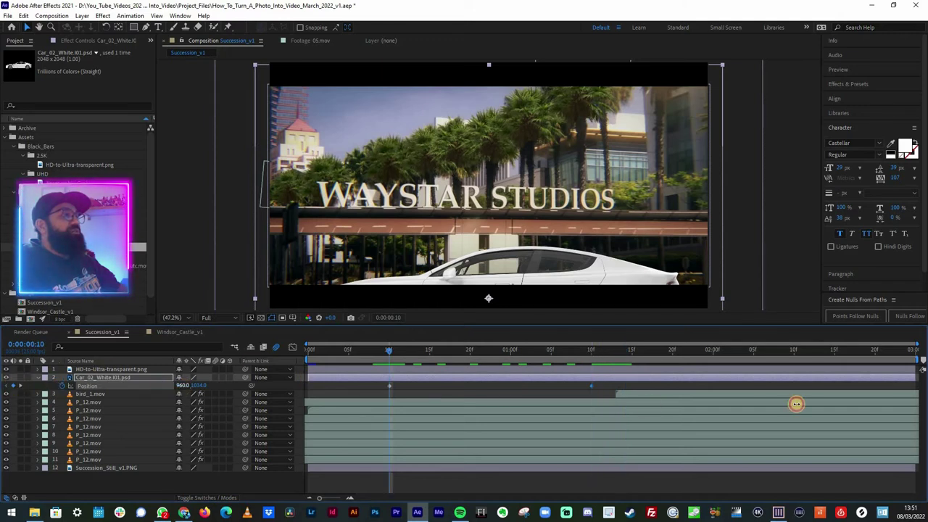
pyautogui.moveTo(924, 410); pyautogui.dragTo(924, 412)
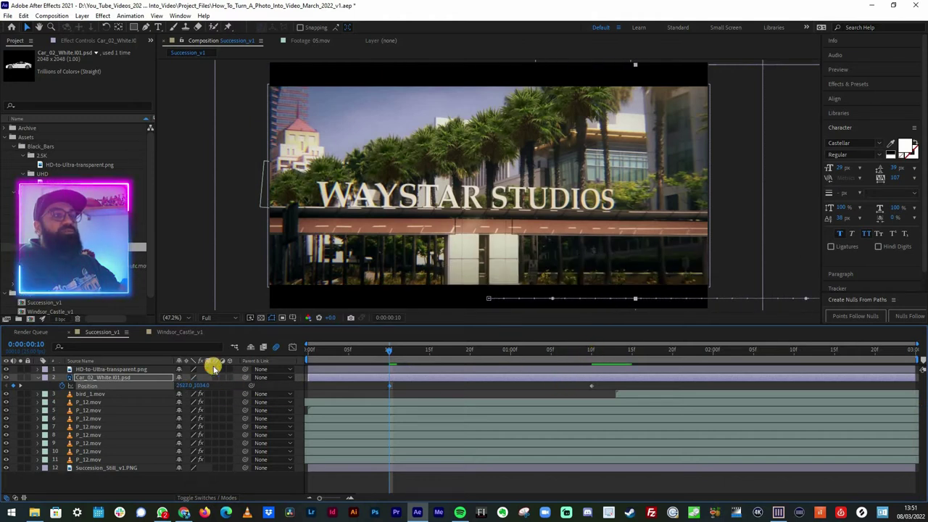
pyautogui.press('k')
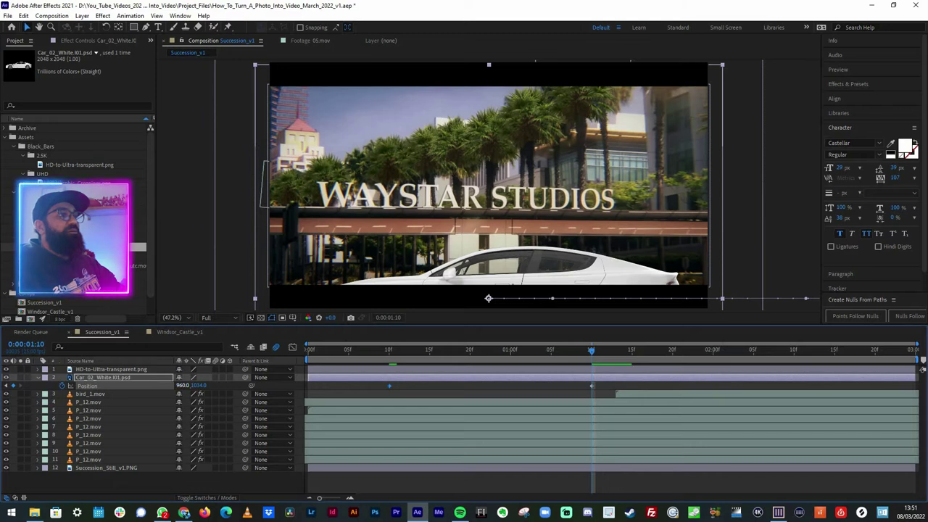
pyautogui.moveTo(183, 385); pyautogui.dragTo(3, 386)
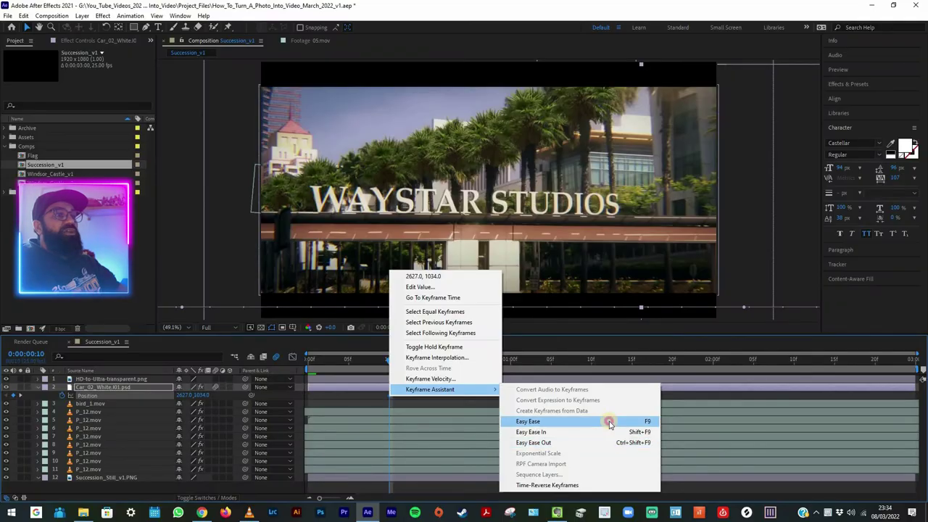
pyautogui.click(606, 422)
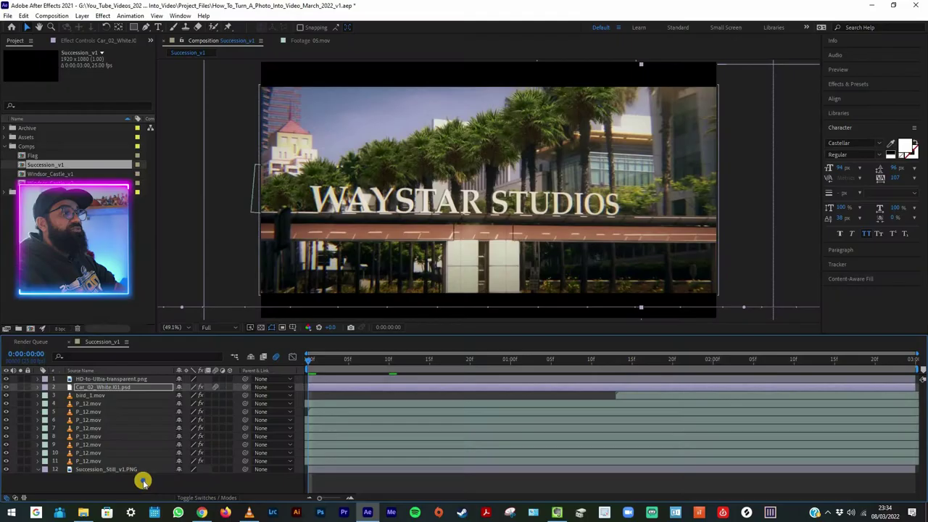
# Create a null object beneath the black bars layer and parent every layer from the car down to Succession_Still_v1.PNG to it.
pyautogui.rightClick(143, 482)
pyautogui.moveTo(247, 364)
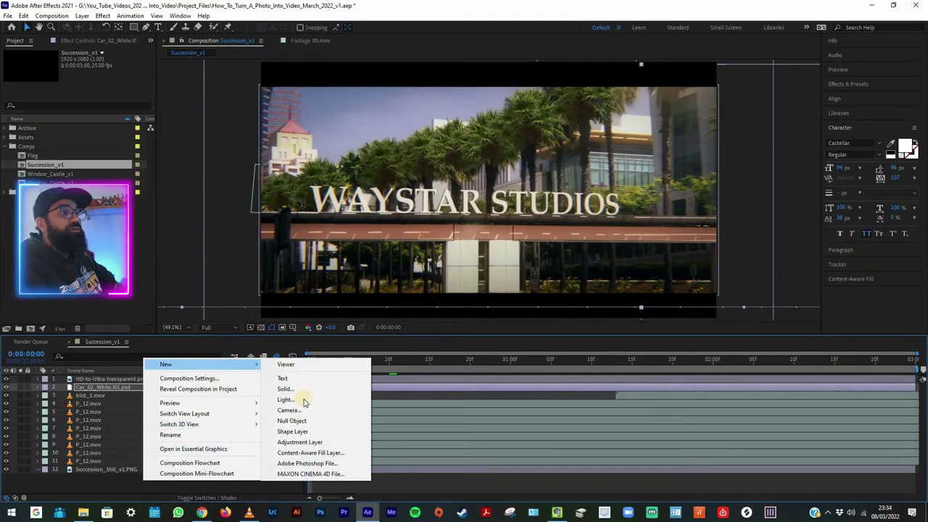
pyautogui.click(301, 420)
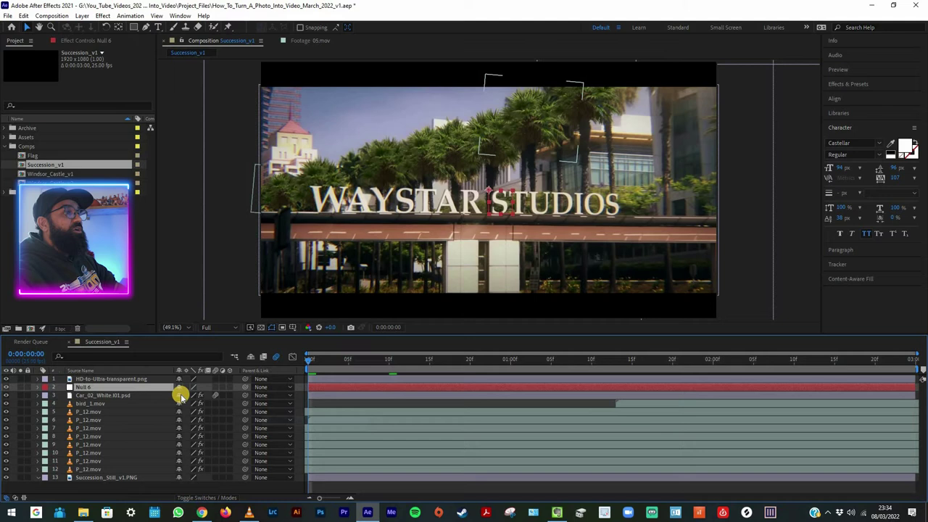
pyautogui.click(140, 396)
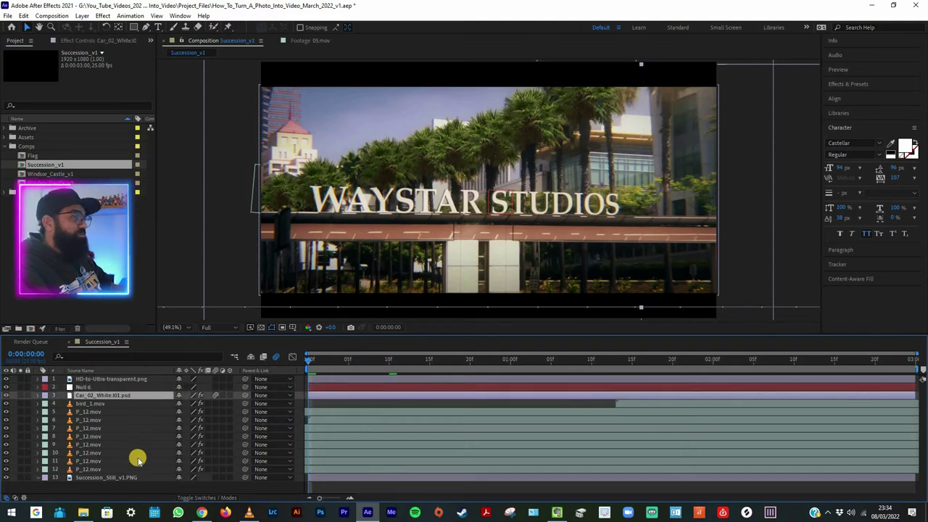
pyautogui.keyDown('shift'); pyautogui.click(236, 477); pyautogui.keyUp('shift')
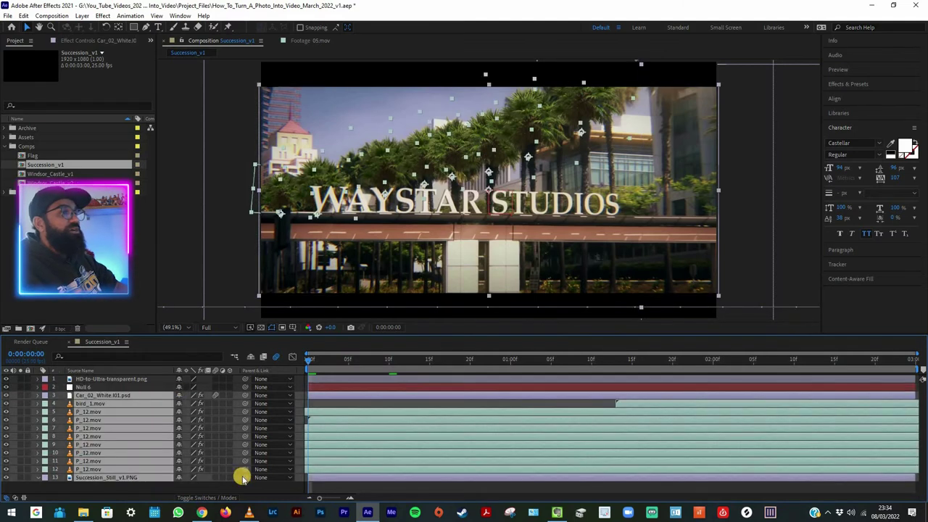
pyautogui.moveTo(145, 388); pyautogui.dragTo(144, 389)
# Animate the null's Scale from 100% at 0:00:00:00 to a slightly larger value at 0:00:02:24 and preview the push-in.
pyautogui.click(178, 387)
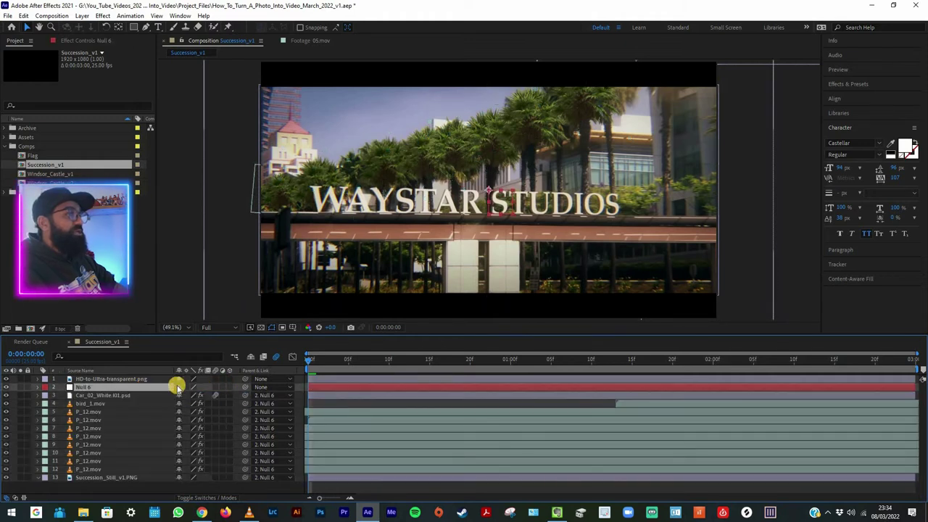
pyautogui.press('s')
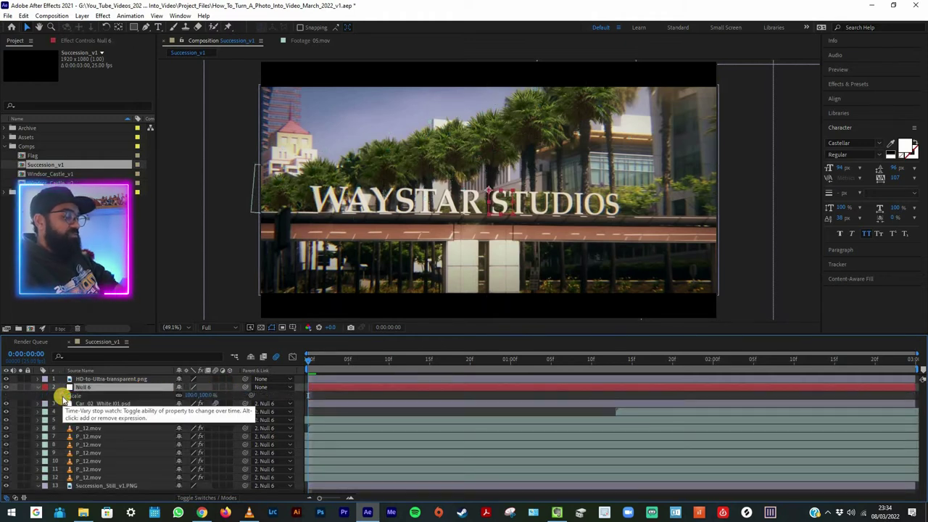
pyautogui.click(61, 397)
pyautogui.click(891, 360)
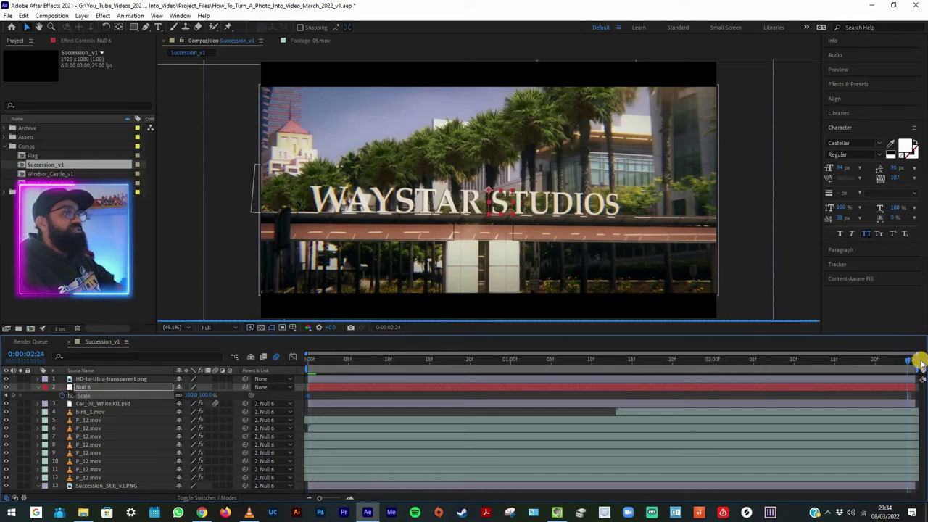
pyautogui.hotkey('alt', 'shift', 'p')
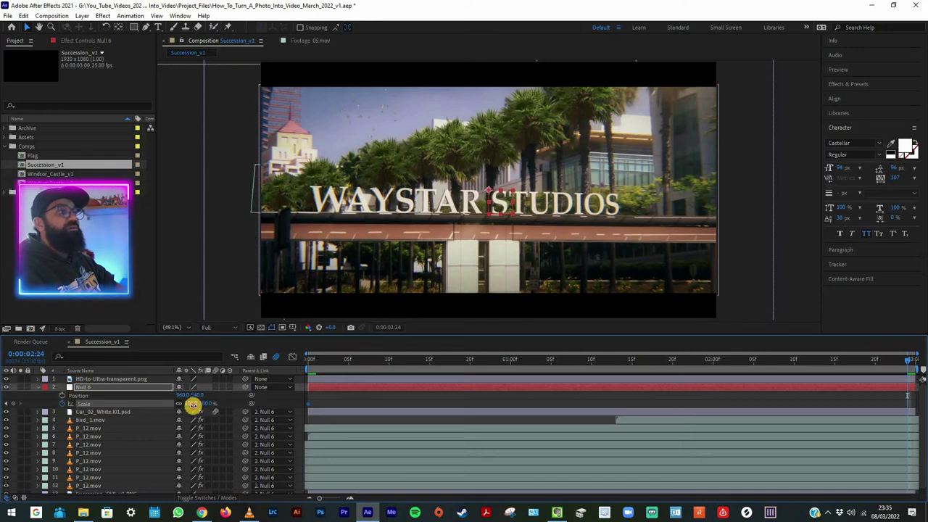
pyautogui.moveTo(196, 406); pyautogui.dragTo(195, 406)
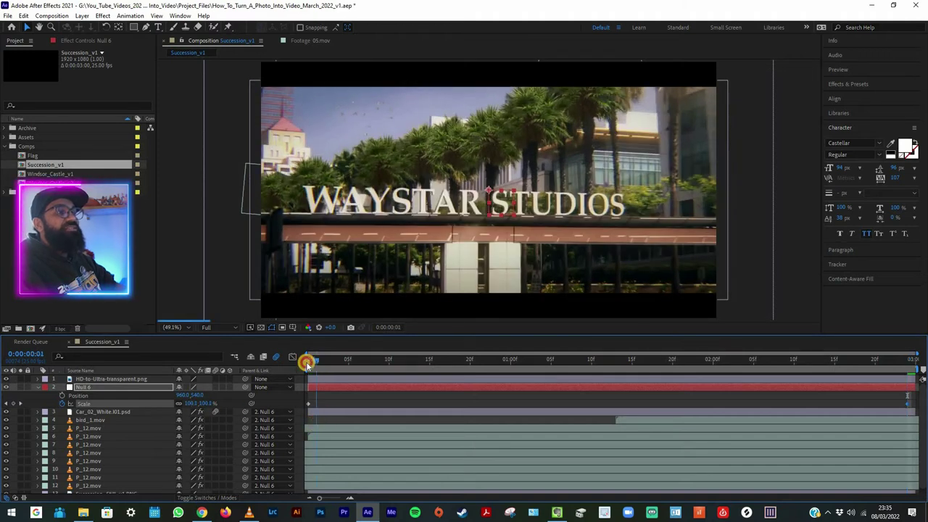
pyautogui.press('space')
pyautogui.press('`')
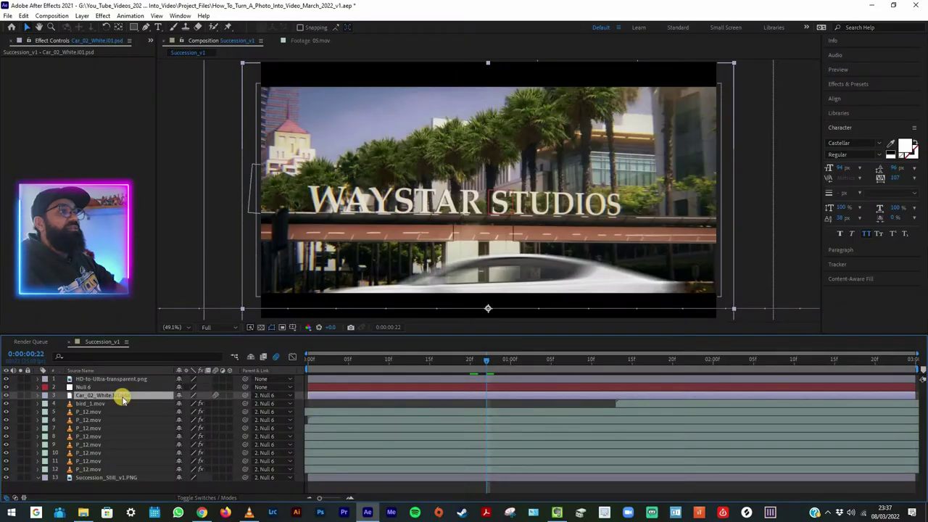
# Apply Lumetri Color to the Car_02_White.I01.psd layer and warm its tones to match the scene.
pyautogui.rightClick(124, 399)
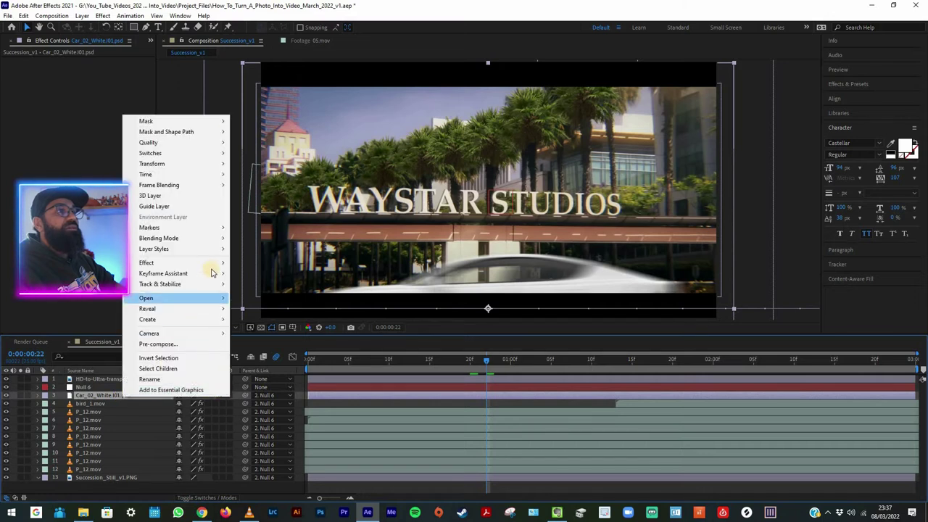
pyautogui.moveTo(212, 263)
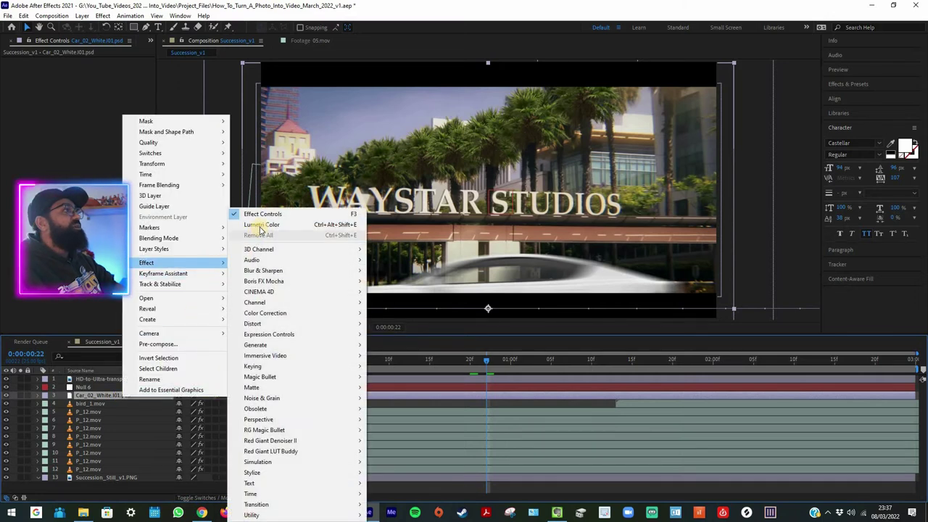
pyautogui.click(261, 230)
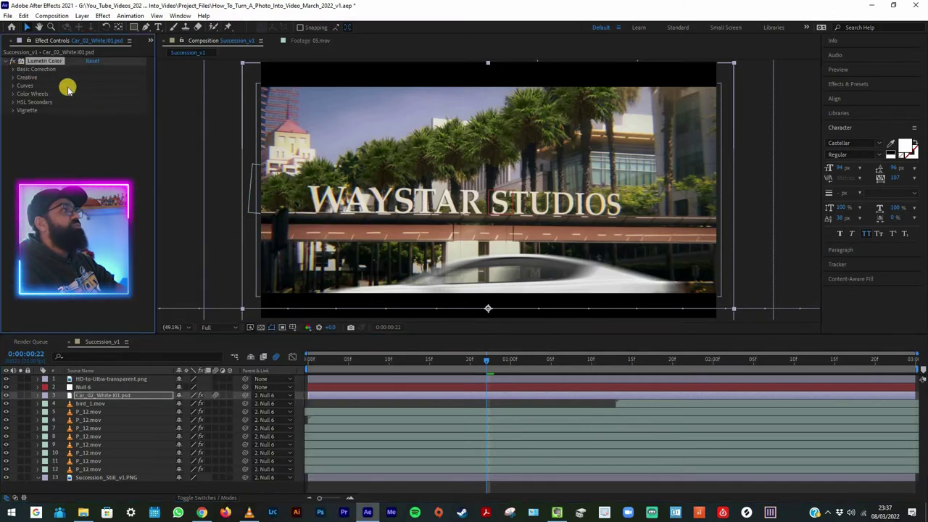
pyautogui.moveTo(104, 113); pyautogui.dragTo(105, 113)
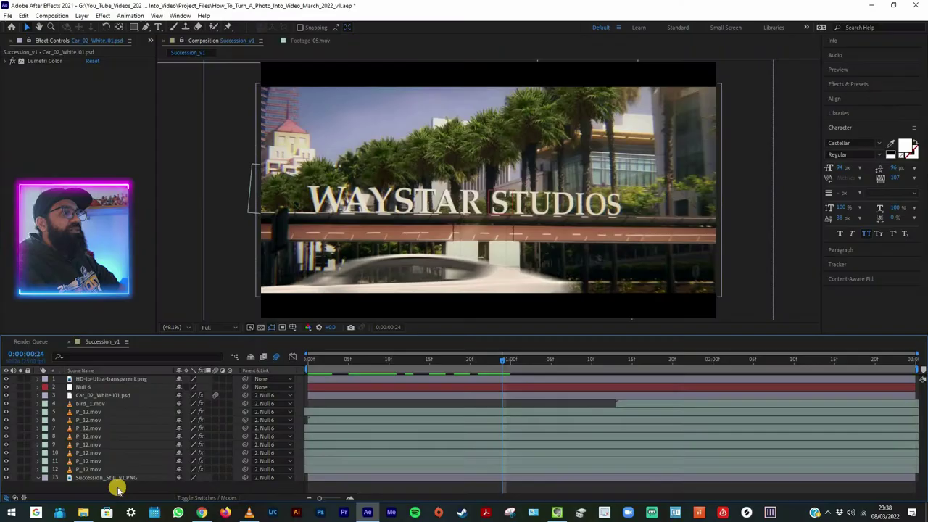
# Add an adjustment layer and place it directly beneath the black bars layer.
pyautogui.rightClick(125, 485)
pyautogui.moveTo(214, 370)
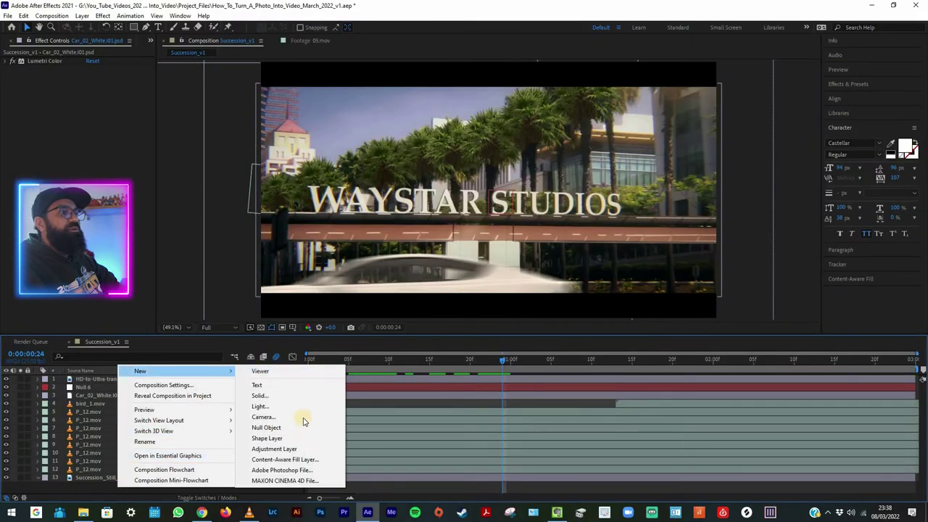
pyautogui.click(299, 449)
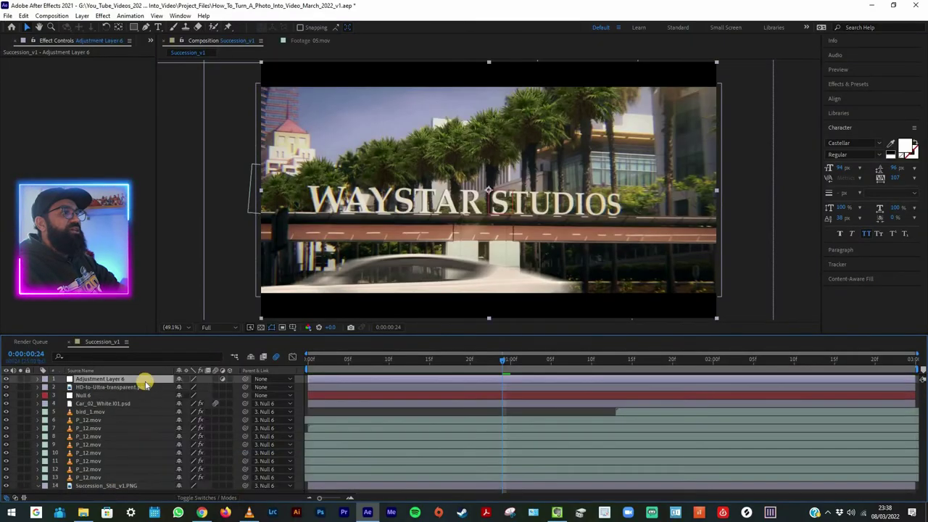
pyautogui.click(145, 392)
pyautogui.moveTo(134, 392); pyautogui.dragTo(135, 391)
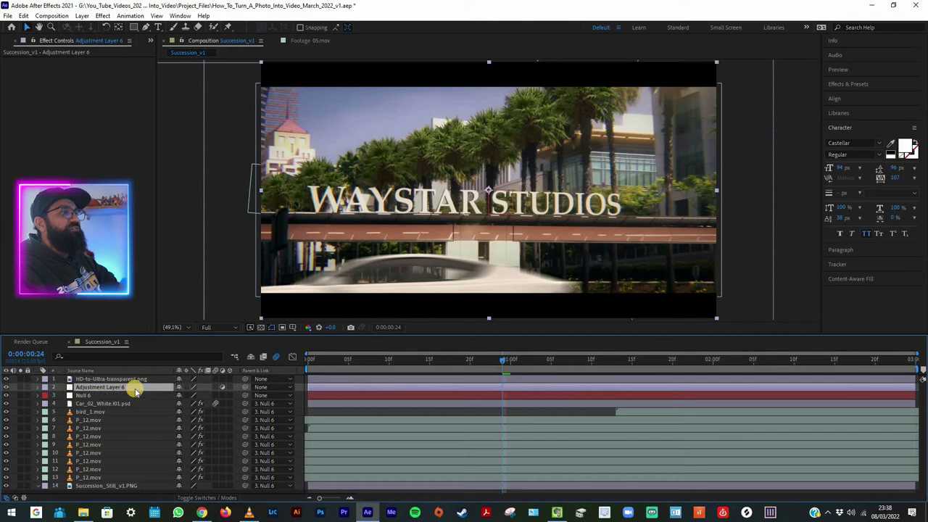
# Grade the adjustment layer with Lumetri Color using the Fuji ETERNA 250D Fuji 3510 look at intensity 75, then review from the first frame.
pyautogui.rightClick(137, 388)
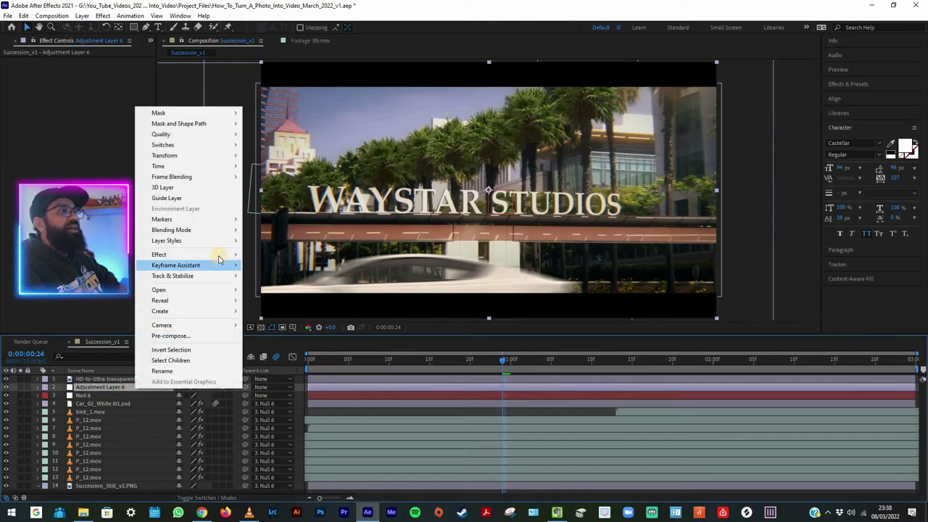
pyautogui.moveTo(255, 249)
pyautogui.click(270, 226)
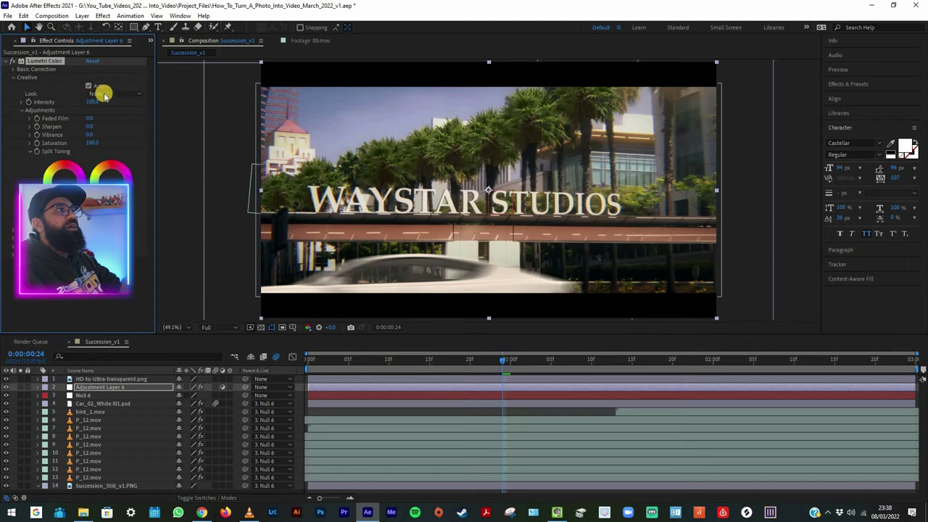
pyautogui.click(109, 95)
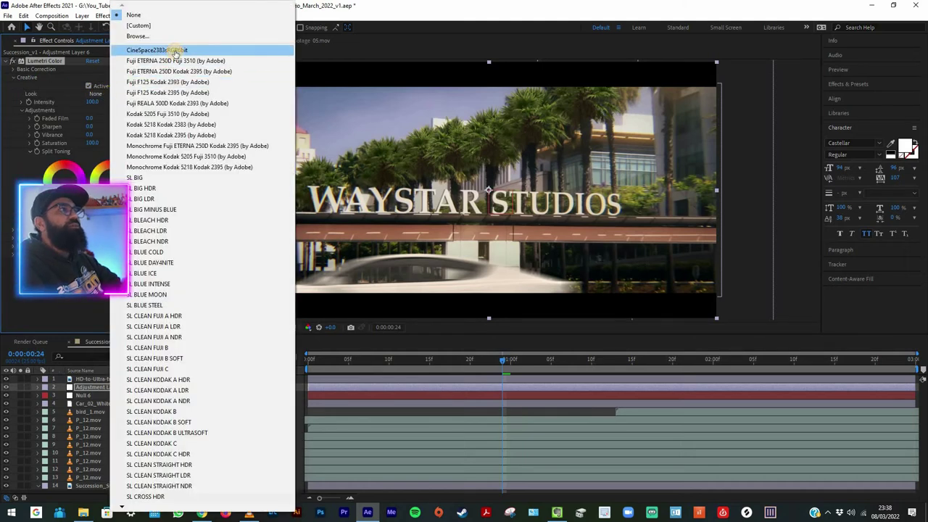
pyautogui.click(176, 51)
pyautogui.click(113, 96)
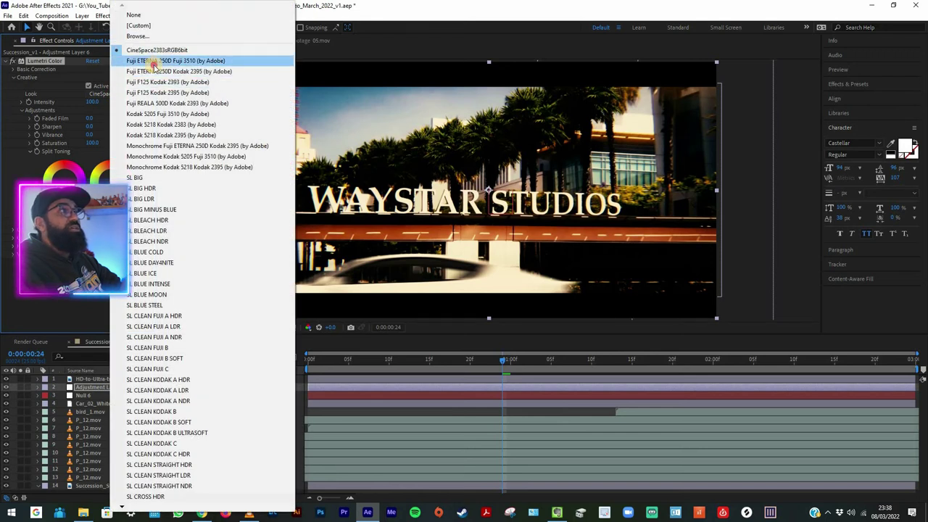
pyautogui.click(153, 62)
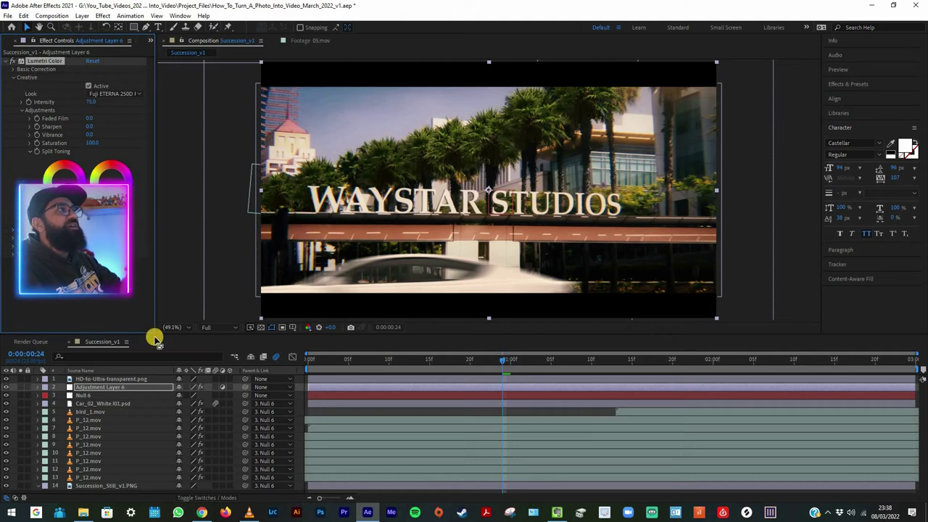
pyautogui.click(307, 365)
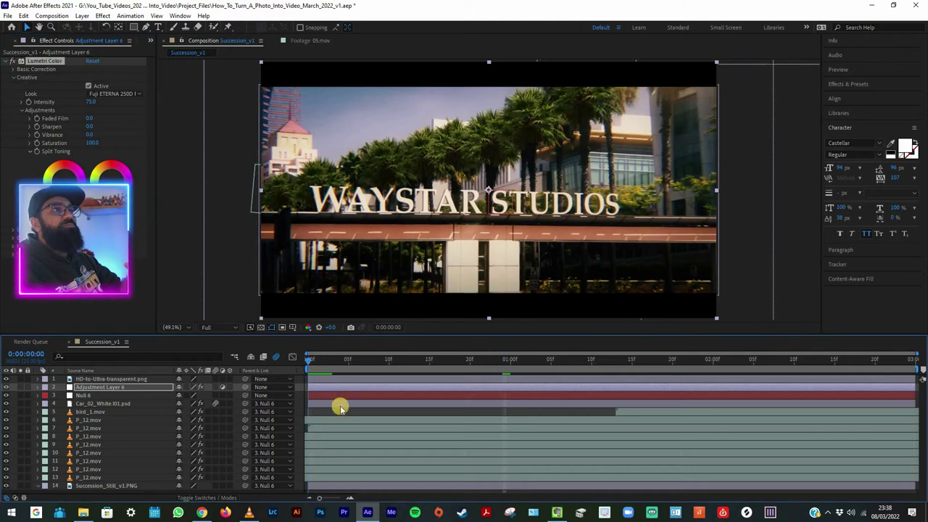
pyautogui.click(7, 61)
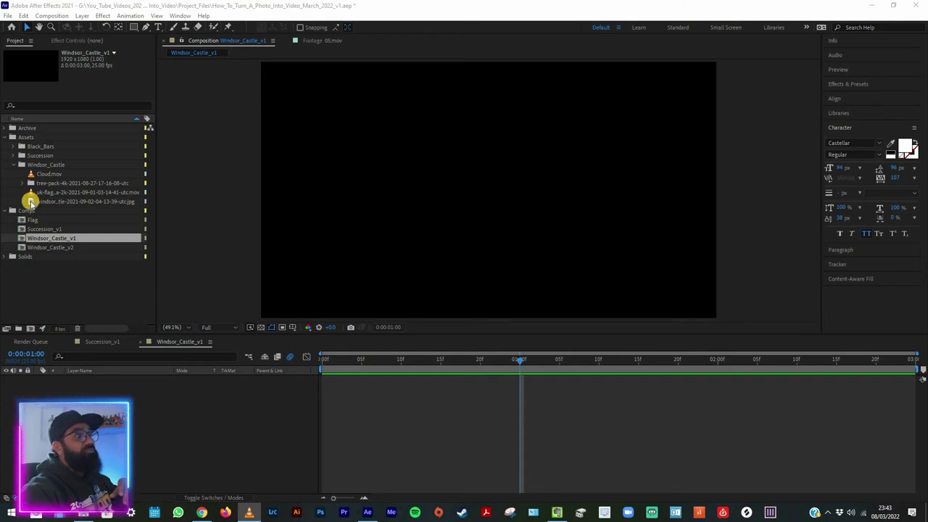
# Add the Windsor Castle JPG to the Windsor_Castle_v1 composition at 40% scale and cut out its sky with the Pen tool.
pyautogui.moveTo(29, 201); pyautogui.dragTo(93, 384)
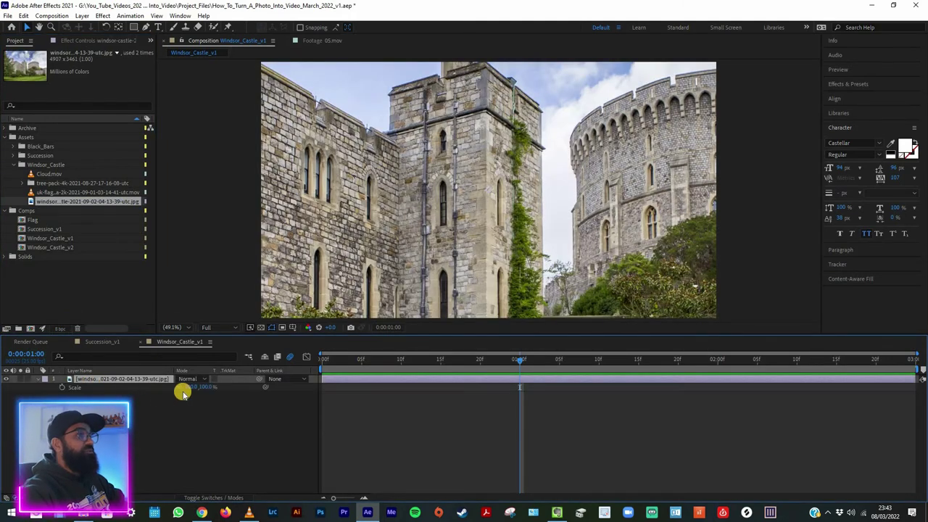
pyautogui.moveTo(187, 389); pyautogui.dragTo(163, 388)
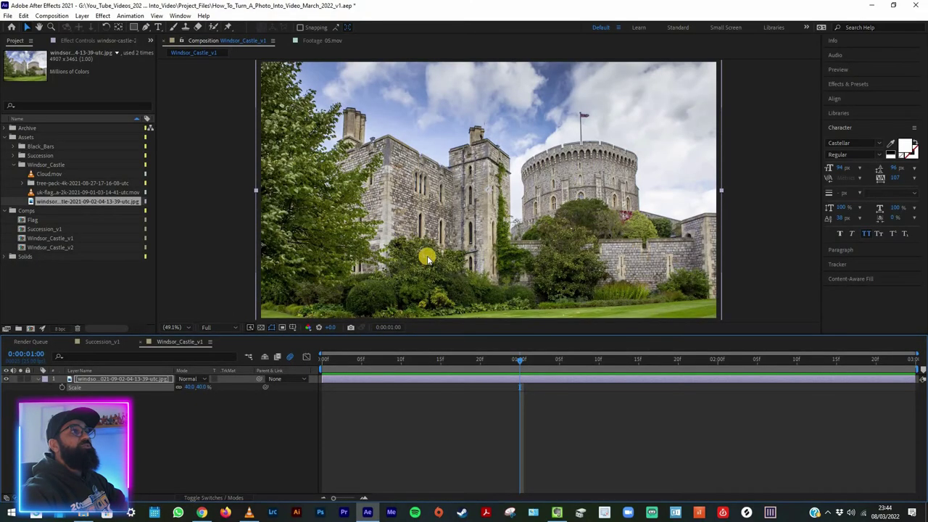
pyautogui.press('/')
pyautogui.press('space')
pyautogui.moveTo(451, 166); pyautogui.dragTo(589, 290)
pyautogui.press('v')
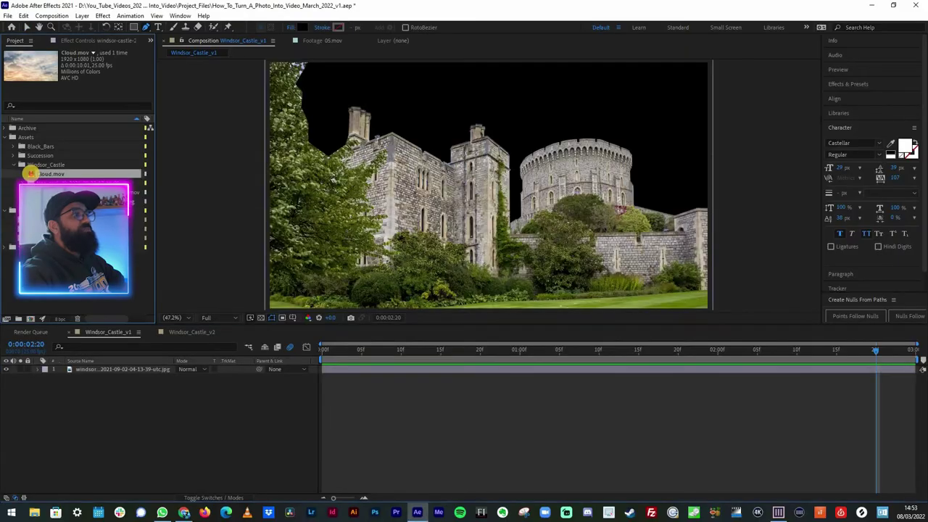
# Place Cloud.mov beneath the castle image as the replacement sky and scale it to 101%.
pyautogui.moveTo(82, 394); pyautogui.dragTo(88, 396)
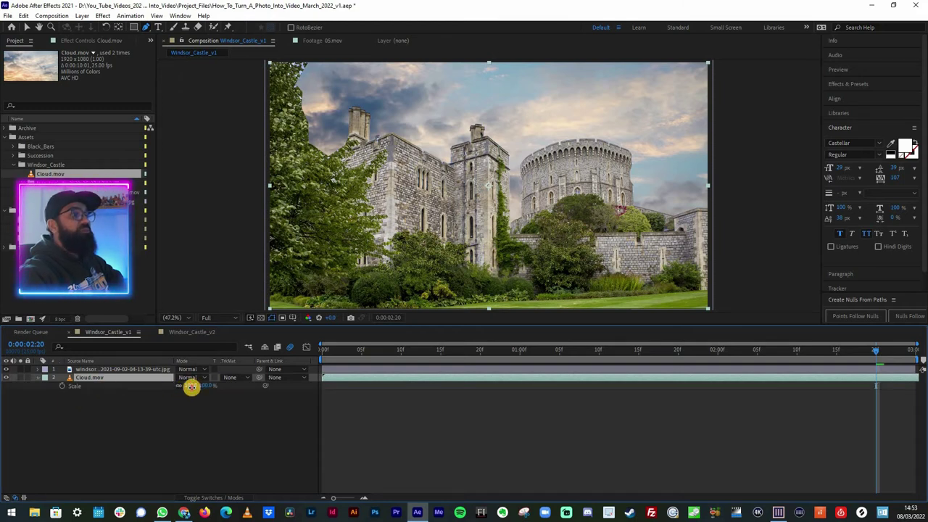
pyautogui.moveTo(192, 388); pyautogui.dragTo(191, 387)
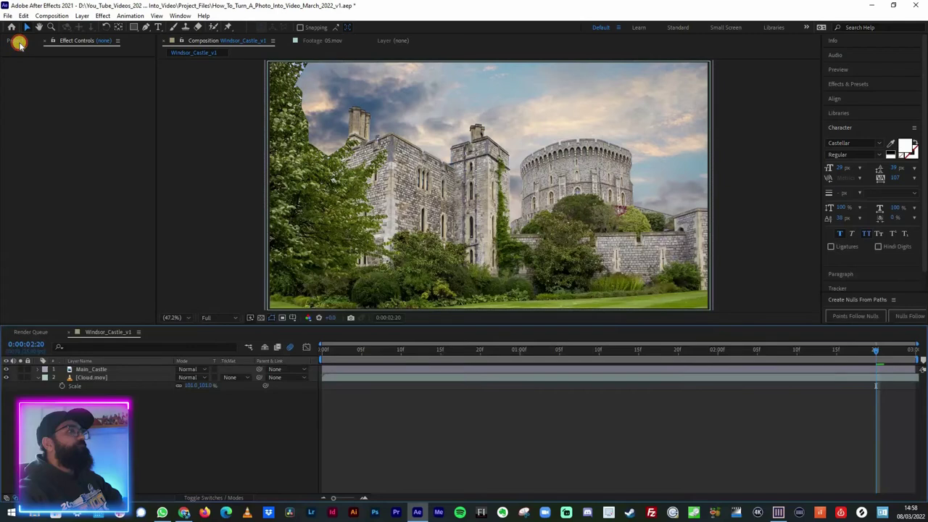
# Insert the UK flag video from the Windsor_Castle assets between the Main_Castle and Cloud.mov layers.
pyautogui.click(20, 43)
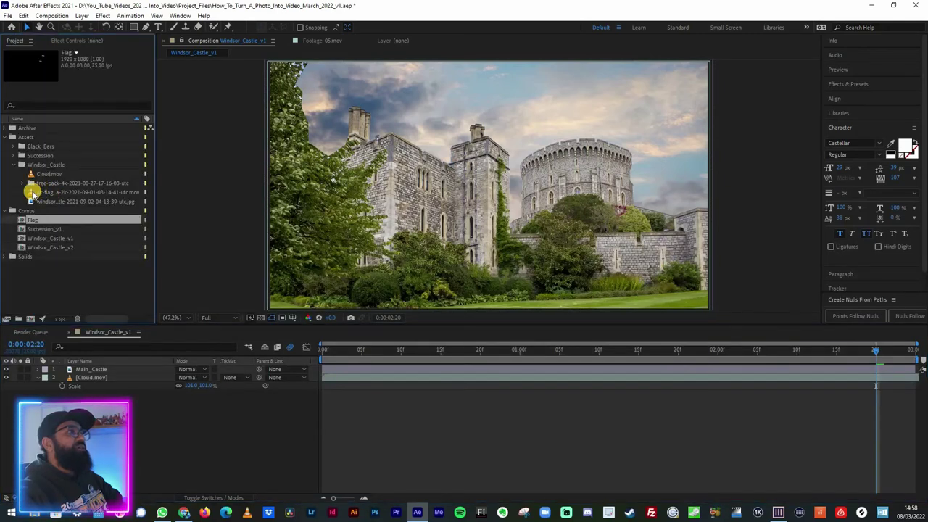
pyautogui.click(32, 194)
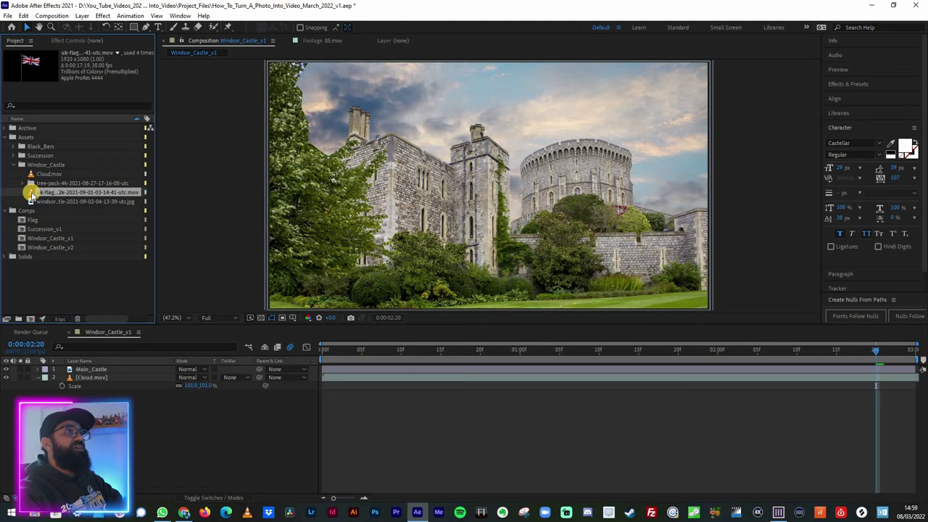
pyautogui.moveTo(31, 195); pyautogui.dragTo(88, 316)
pyautogui.moveTo(97, 375); pyautogui.dragTo(111, 377)
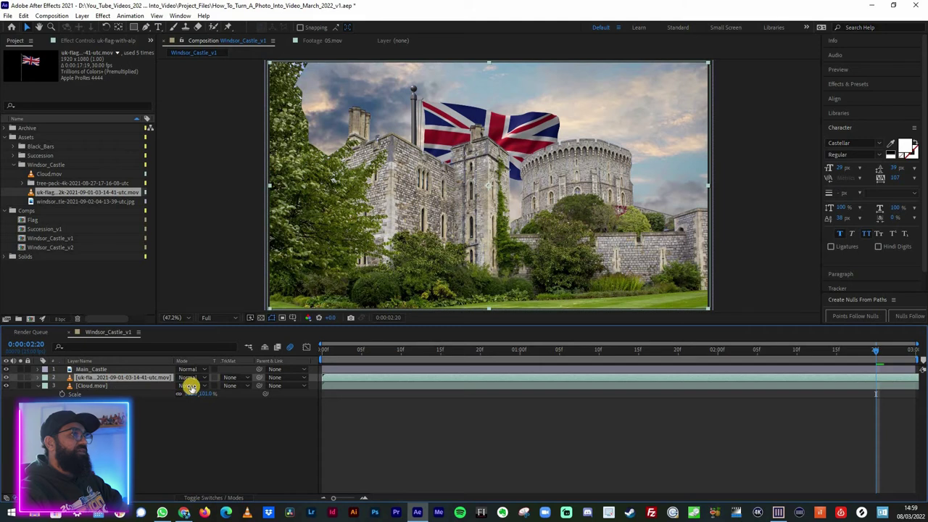
# Scale the UK flag layer to 15% and position it on top of the round tower.
pyautogui.press('s')
pyautogui.moveTo(169, 395); pyautogui.dragTo(162, 399)
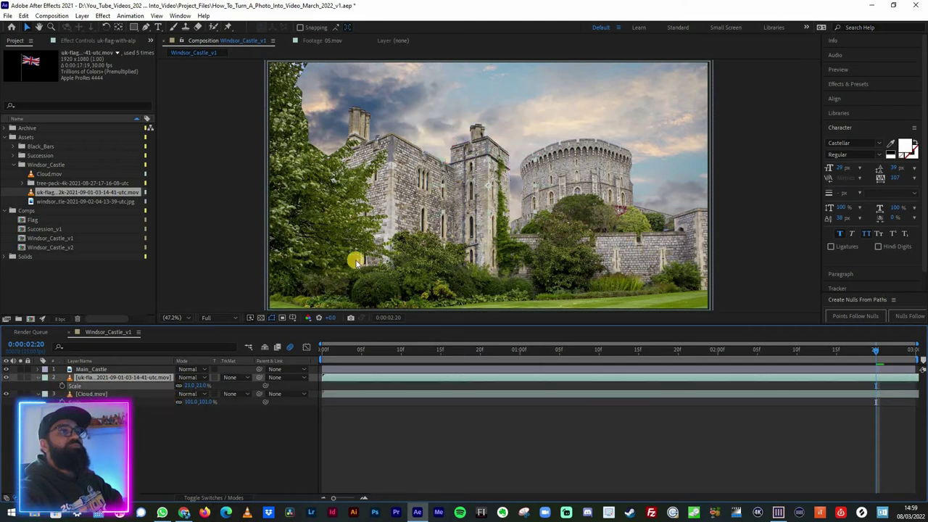
pyautogui.moveTo(594, 128); pyautogui.dragTo(603, 134)
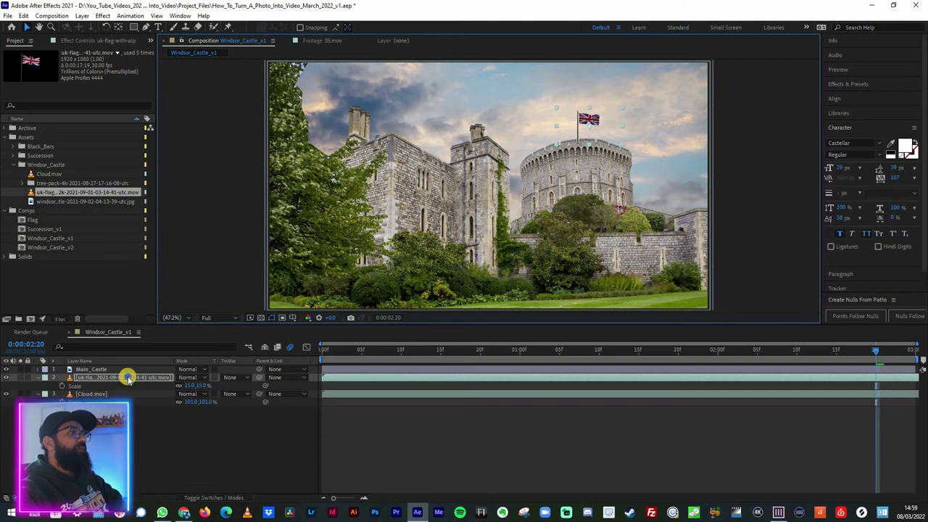
# Apply Camera Lens Blur to the UK flag layer with a blur radius of 16.
pyautogui.rightClick(209, 244)
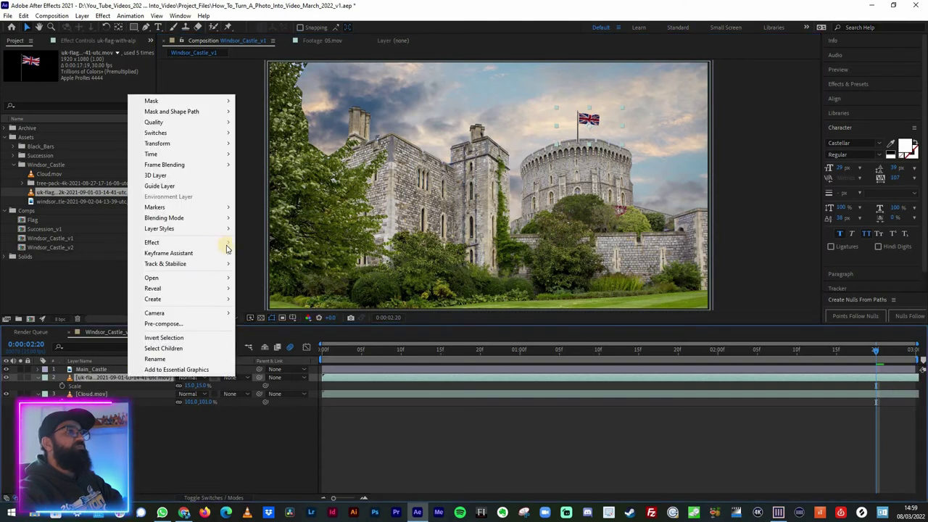
pyautogui.moveTo(217, 242)
pyautogui.click(262, 248)
pyautogui.moveTo(91, 70); pyautogui.dragTo(95, 72)
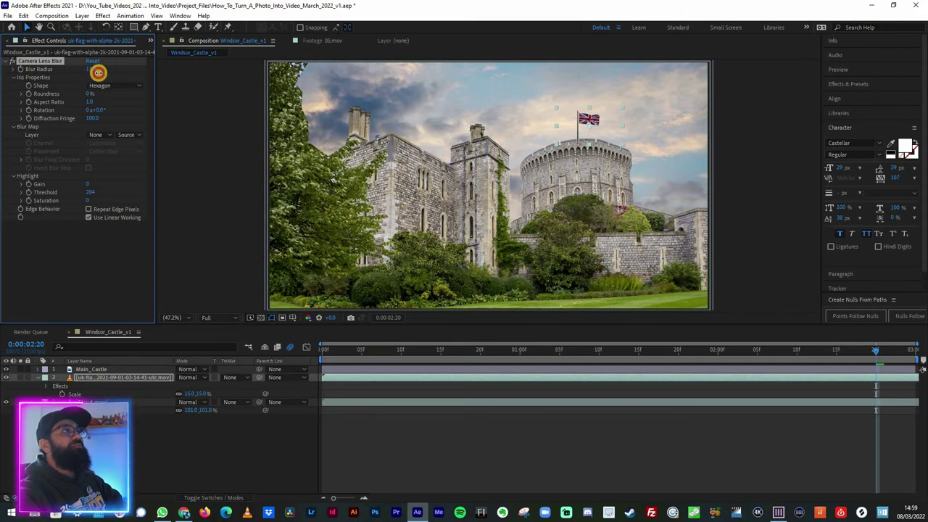
pyautogui.moveTo(100, 73); pyautogui.dragTo(101, 75)
# Add Lumetri Color to the UK flag layer and set its contrast to -36 and temperature to 44.
pyautogui.click(116, 377)
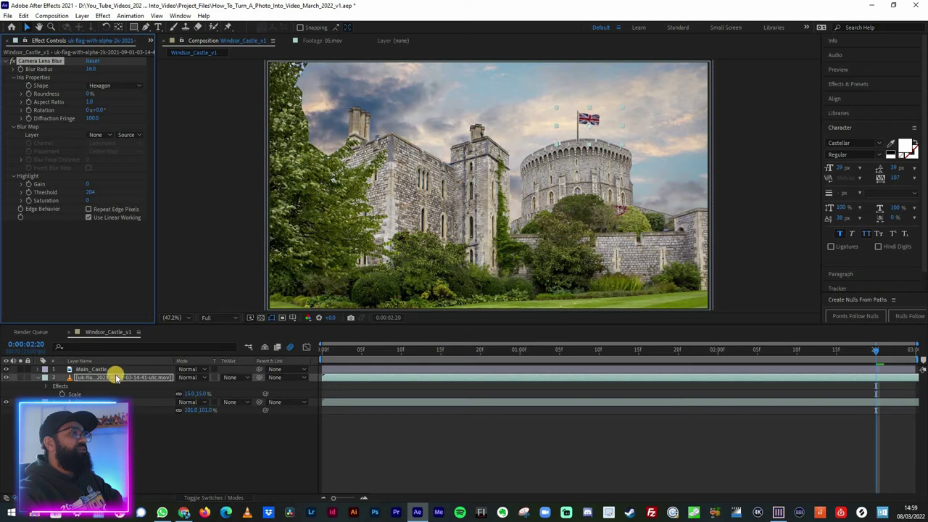
pyautogui.rightClick(189, 246)
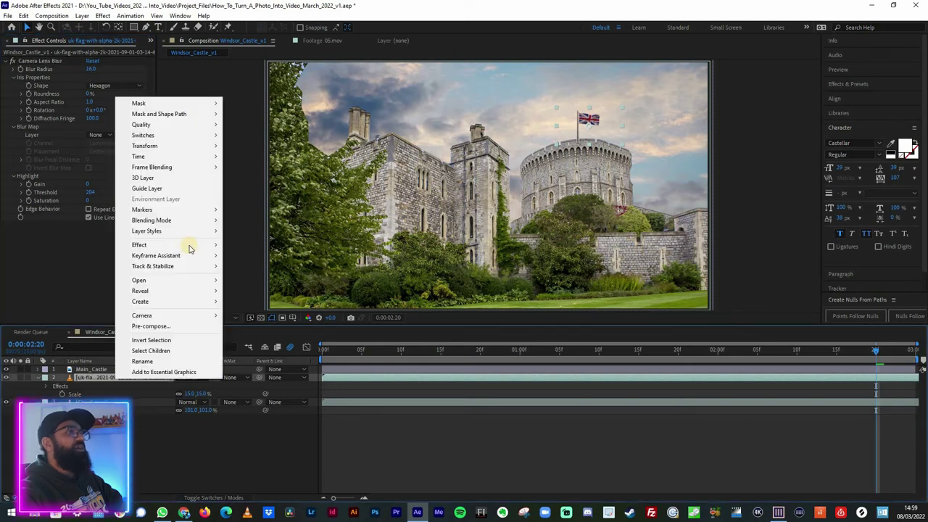
pyautogui.moveTo(160, 244)
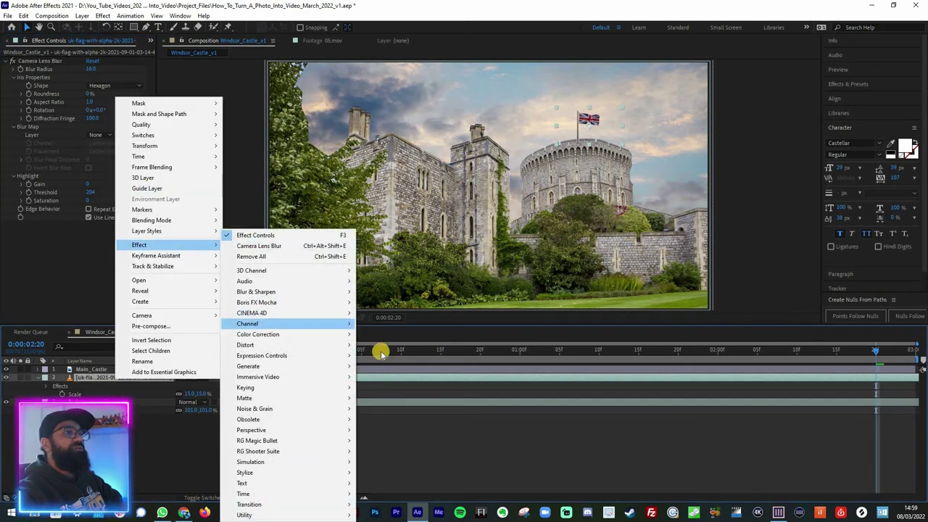
pyautogui.moveTo(257, 334)
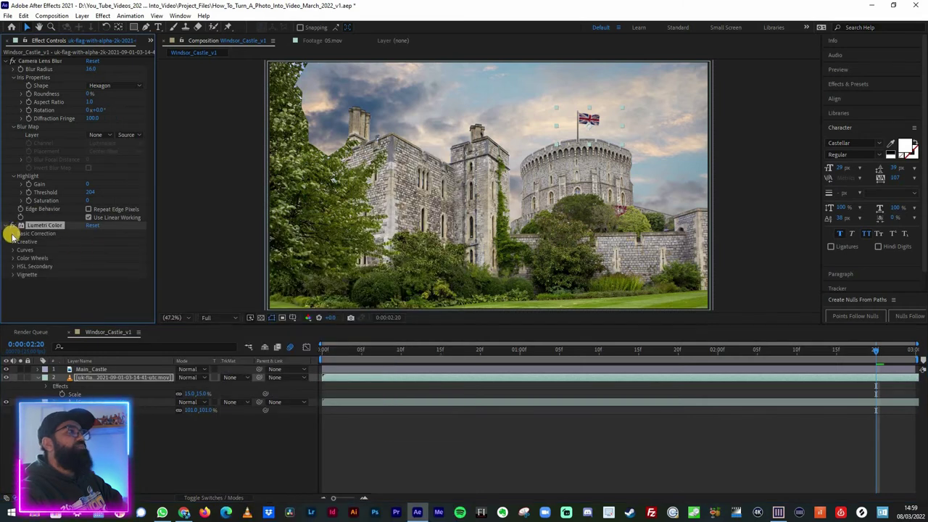
pyautogui.click(11, 233)
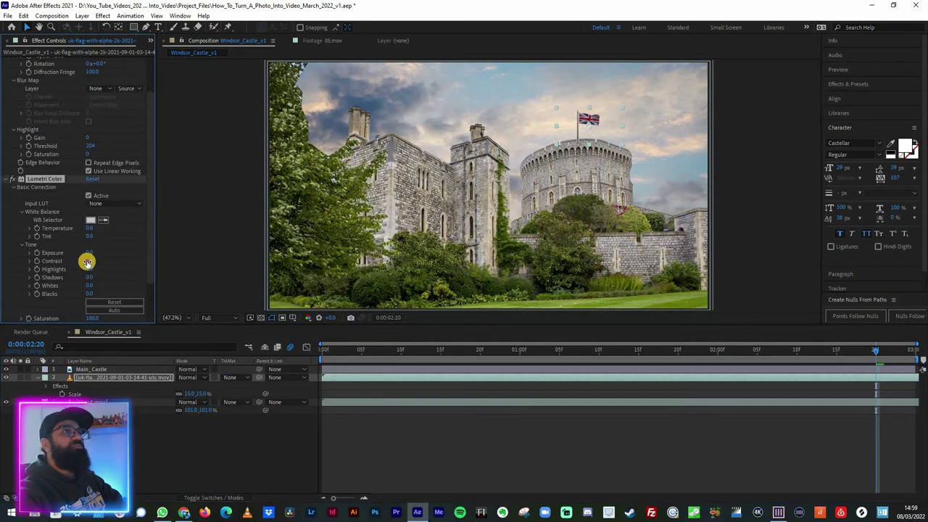
pyautogui.moveTo(78, 265); pyautogui.dragTo(75, 267)
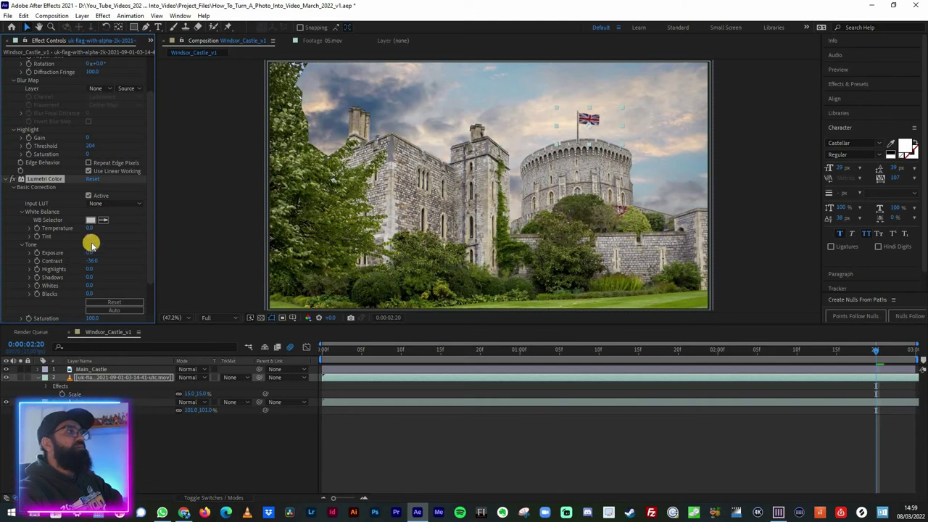
pyautogui.moveTo(90, 228); pyautogui.dragTo(114, 230)
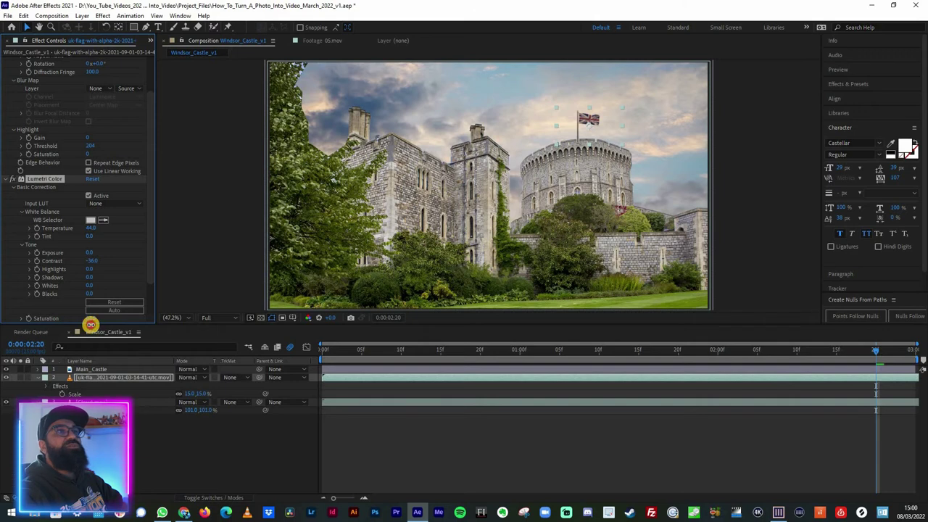
pyautogui.click(6, 181)
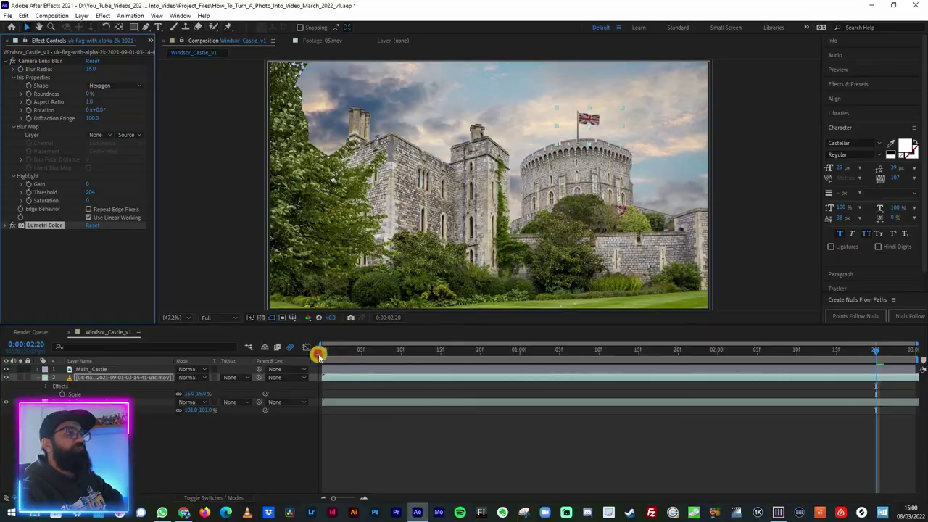
# Play the Windsor_Castle_v1 composition from the start to check the flag and moving clouds.
pyautogui.click(319, 353)
pyautogui.press('space')
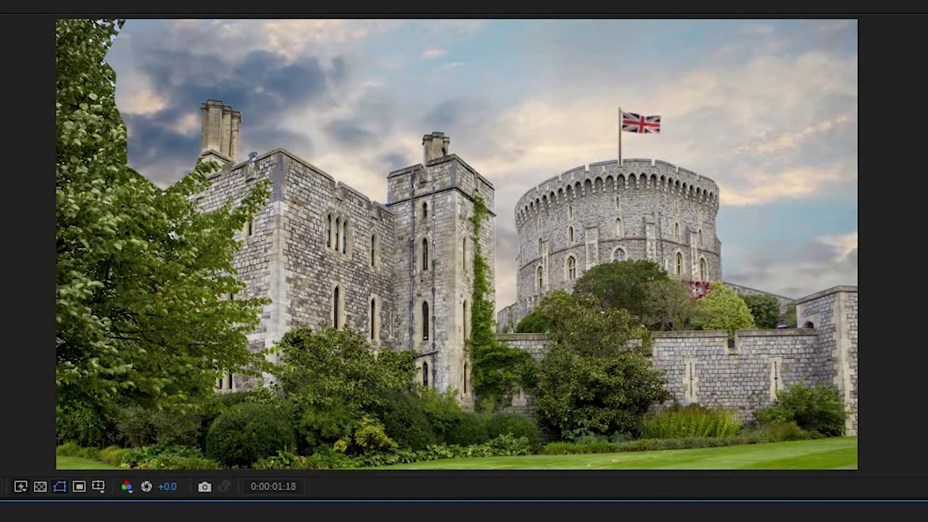
pyautogui.press('space')
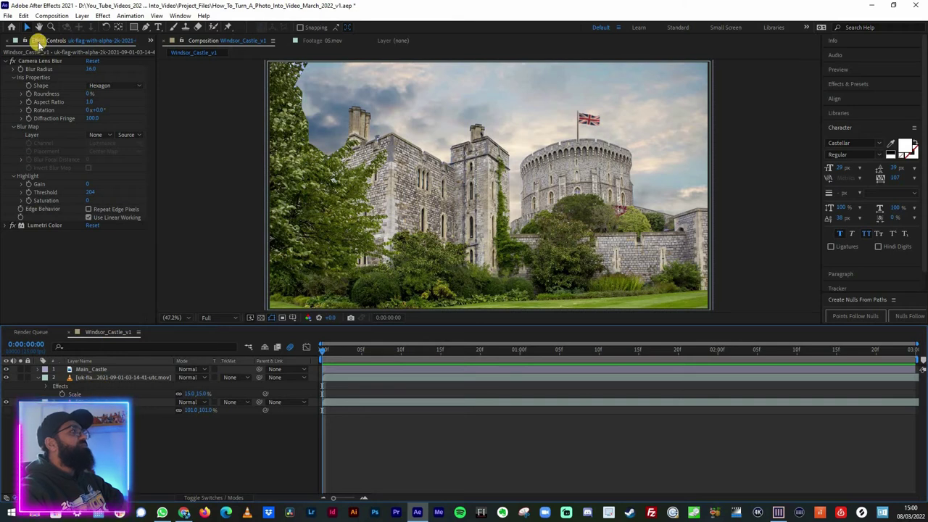
# Browse the clips in the Tree Animation Pack 4K folder and place 05.mov above the Main_Castle layer.
pyautogui.hotkey('ctrl', '0')
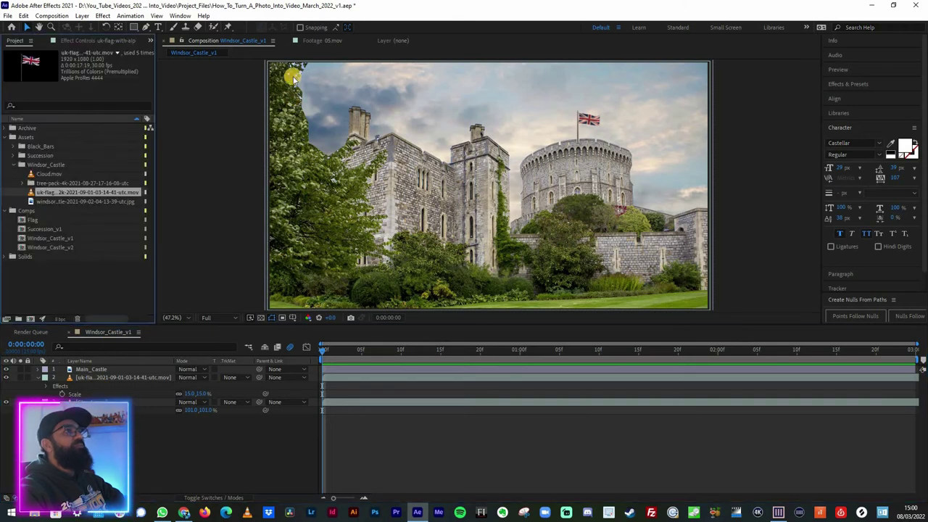
pyautogui.click(31, 183)
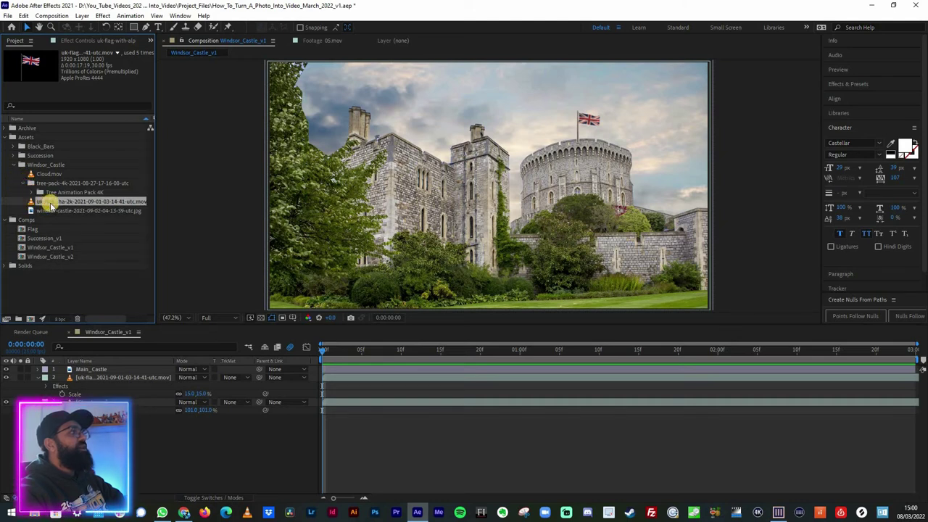
pyautogui.click(51, 204)
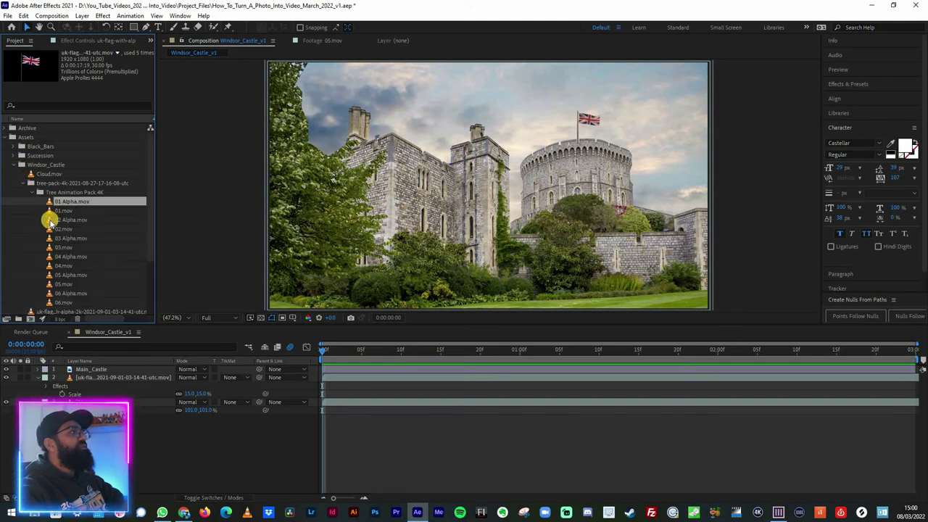
pyautogui.click(51, 211)
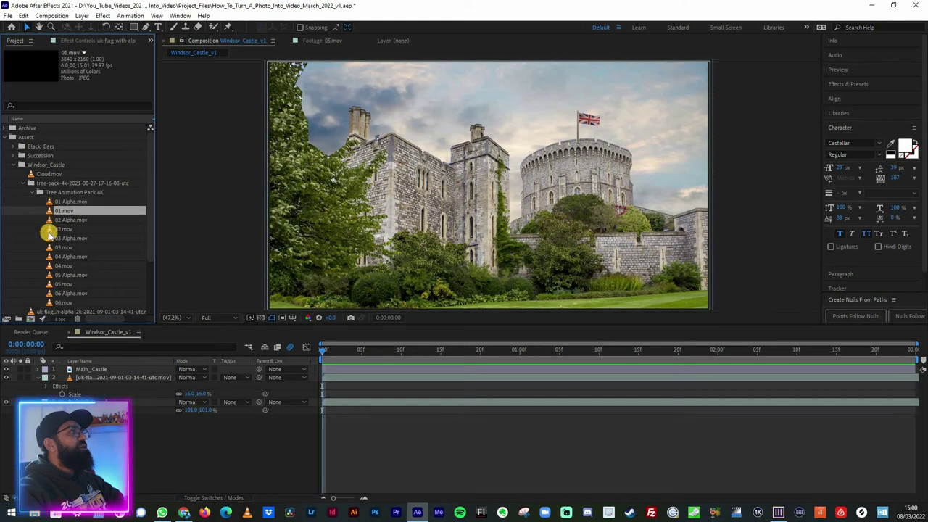
pyautogui.click(50, 238)
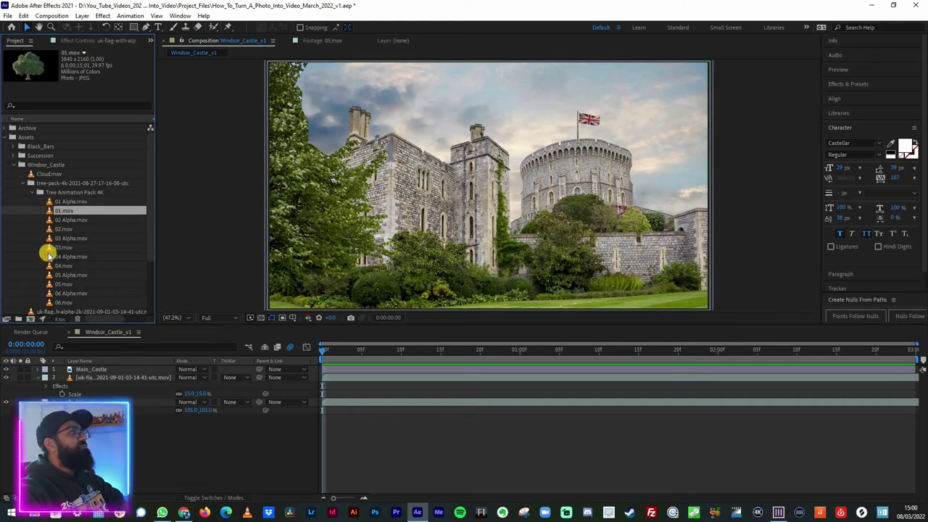
pyautogui.click(49, 258)
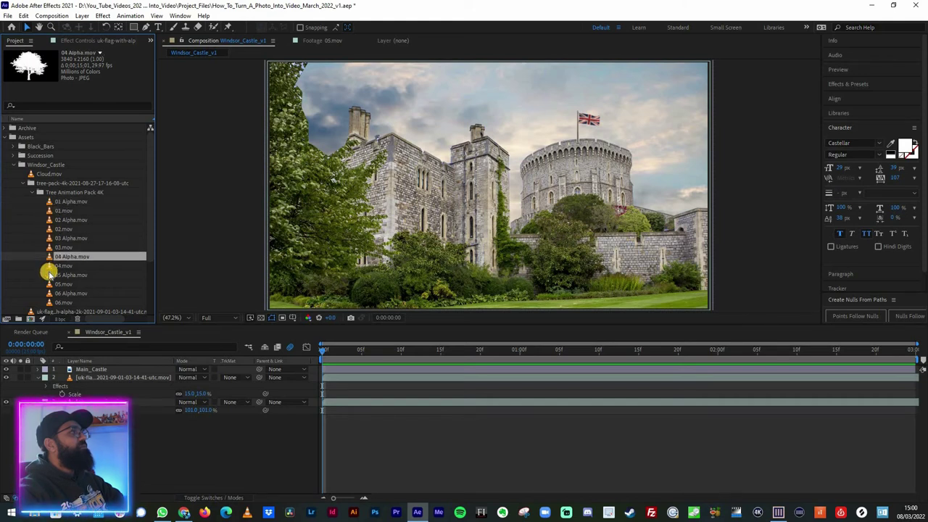
pyautogui.click(50, 266)
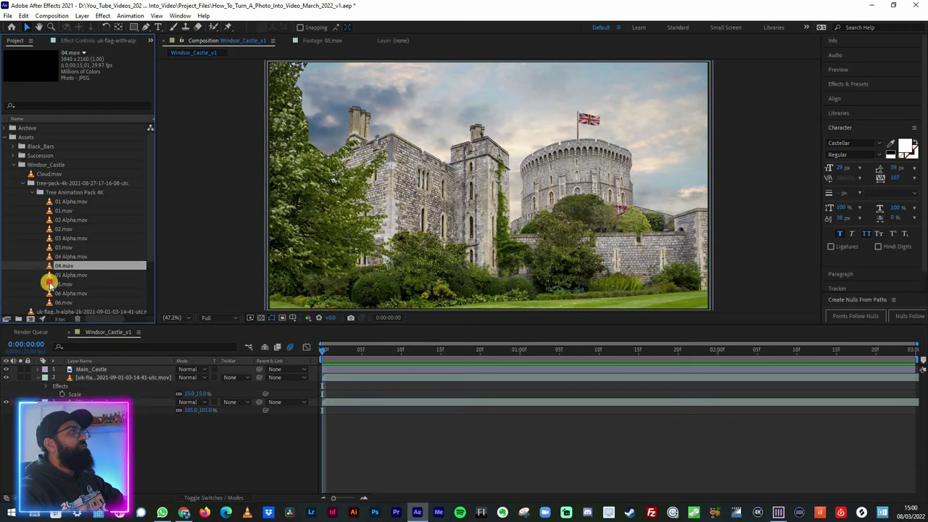
pyautogui.click(50, 284)
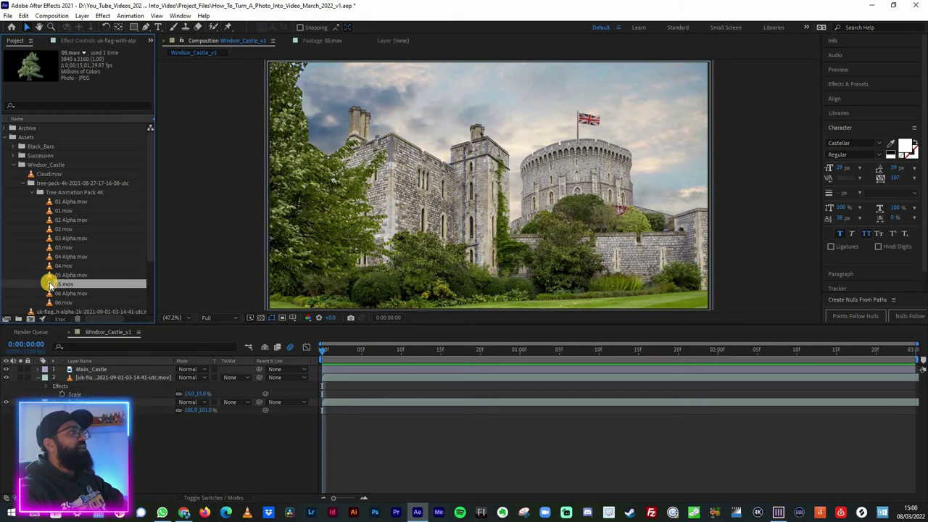
pyautogui.moveTo(50, 284); pyautogui.dragTo(71, 369)
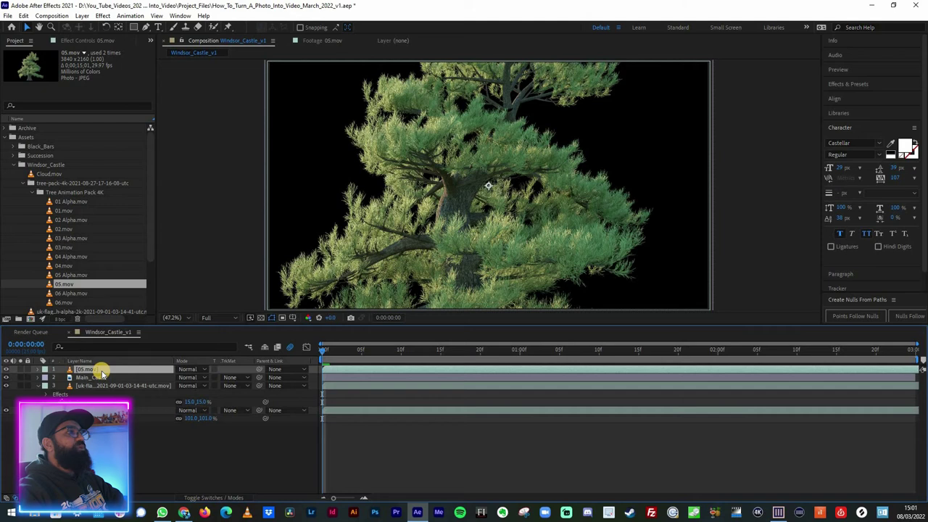
# Add 05 Alpha.mov above 05.mov as its luma track matte and parent the matte layer to 05.mov.
pyautogui.moveTo(50, 275); pyautogui.dragTo(77, 368)
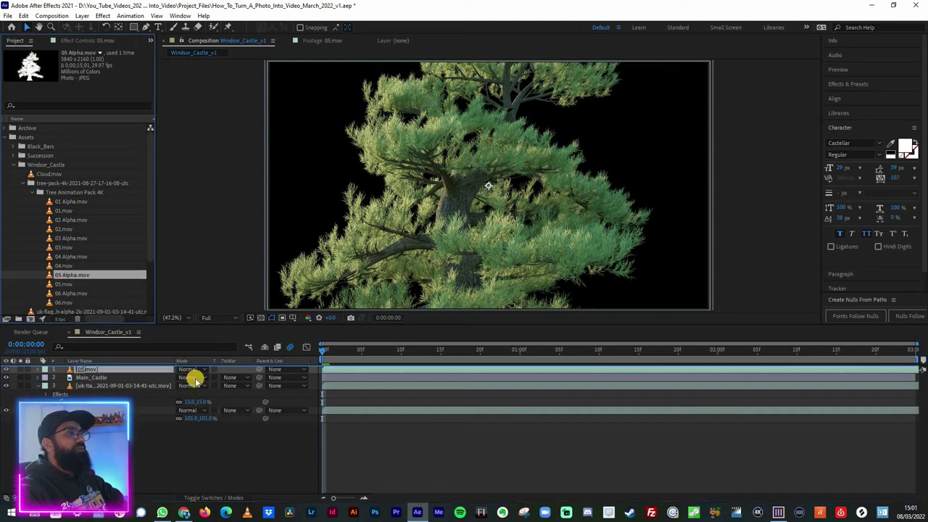
pyautogui.click(230, 379)
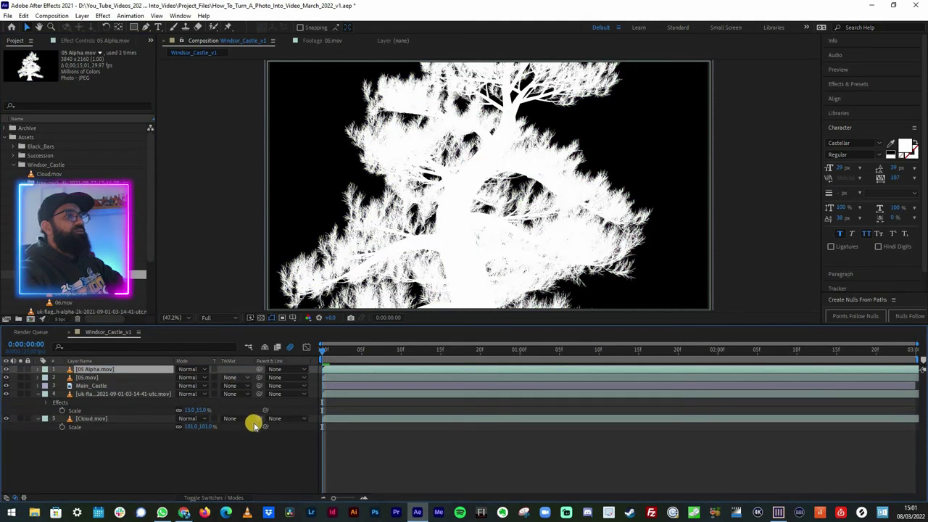
pyautogui.click(258, 423)
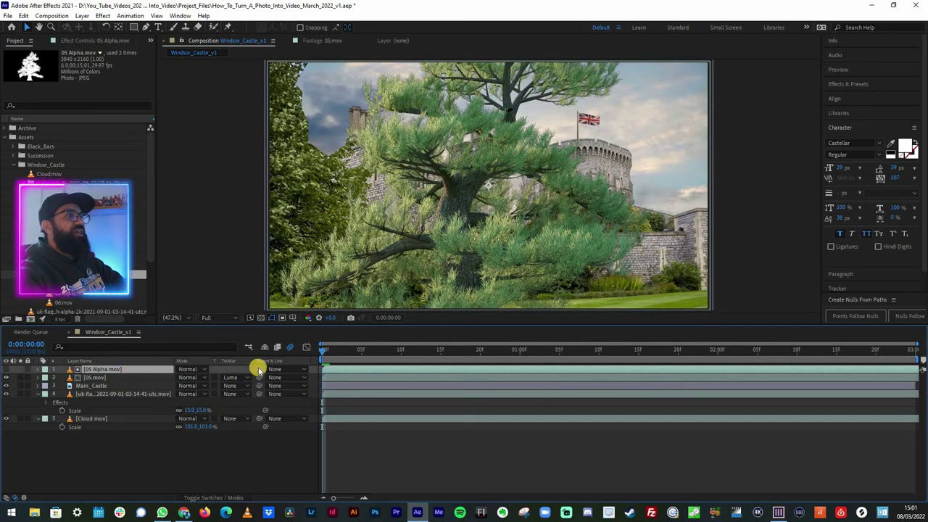
pyautogui.moveTo(260, 369); pyautogui.dragTo(136, 378)
# Scale the 05.mov tree to 65% and position it at 111, 514, over the photo's large tree beside the castle.
pyautogui.click(137, 377)
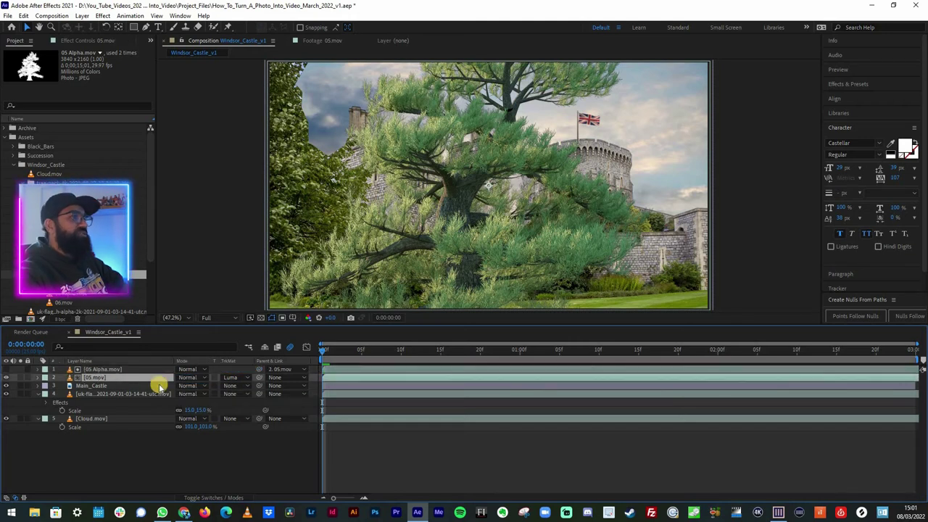
pyautogui.press('s')
pyautogui.click(186, 387)
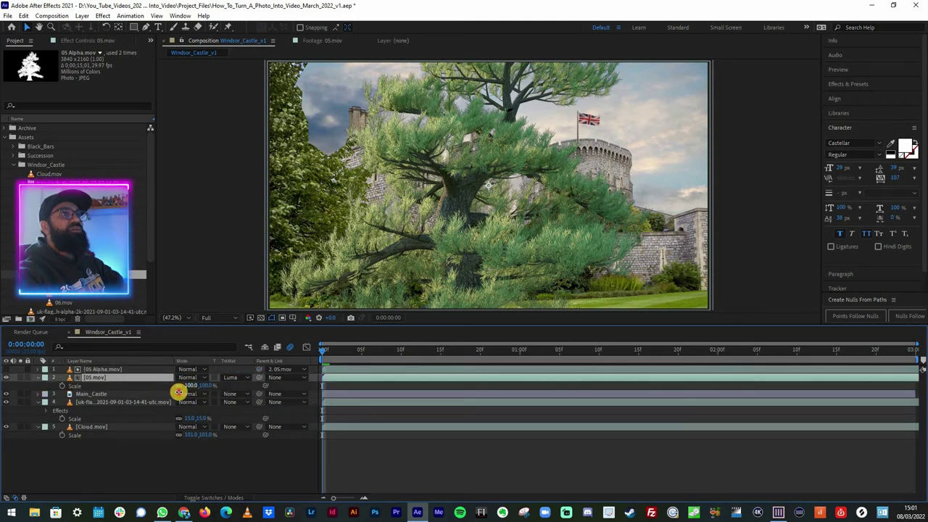
pyautogui.write('61')
pyautogui.press('Return')
pyautogui.moveTo(176, 394); pyautogui.dragTo(179, 394)
pyautogui.press('Return')
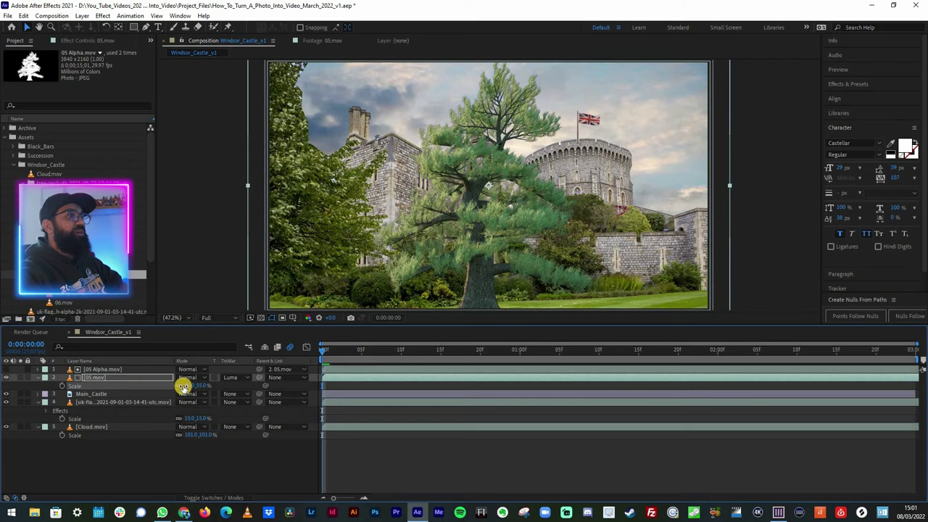
pyautogui.hotkey('shift', 'p')
pyautogui.moveTo(182, 385); pyautogui.dragTo(130, 385)
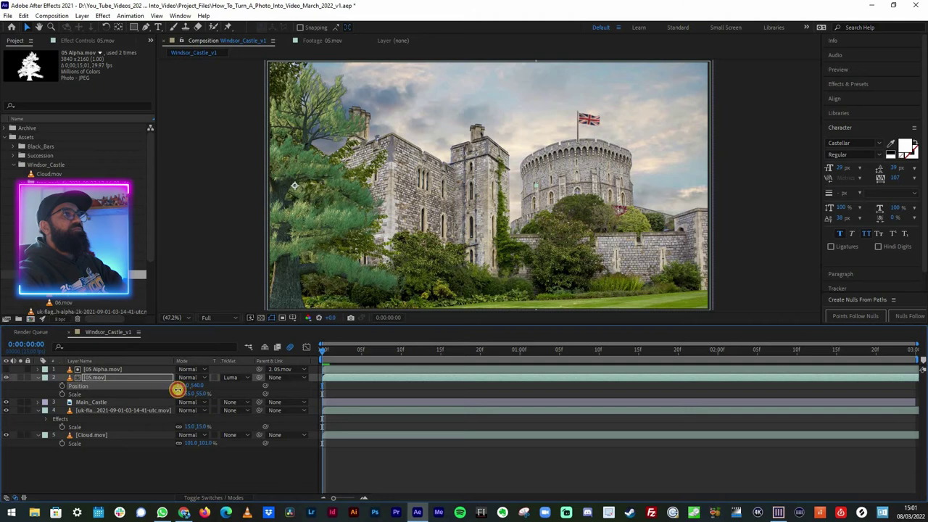
pyautogui.moveTo(166, 388); pyautogui.dragTo(194, 394)
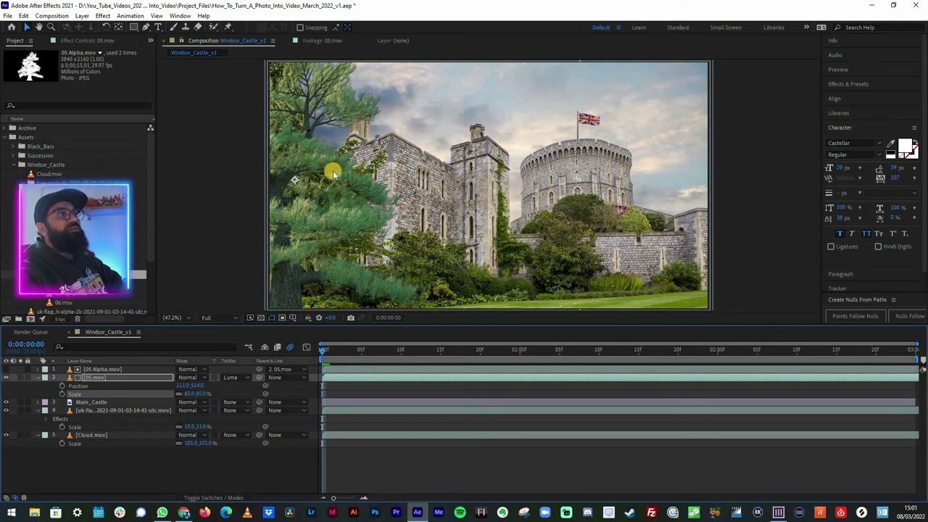
# Apply Lumetri Color to the 05.mov tree layer and set its contrast to -23.
pyautogui.click(113, 381)
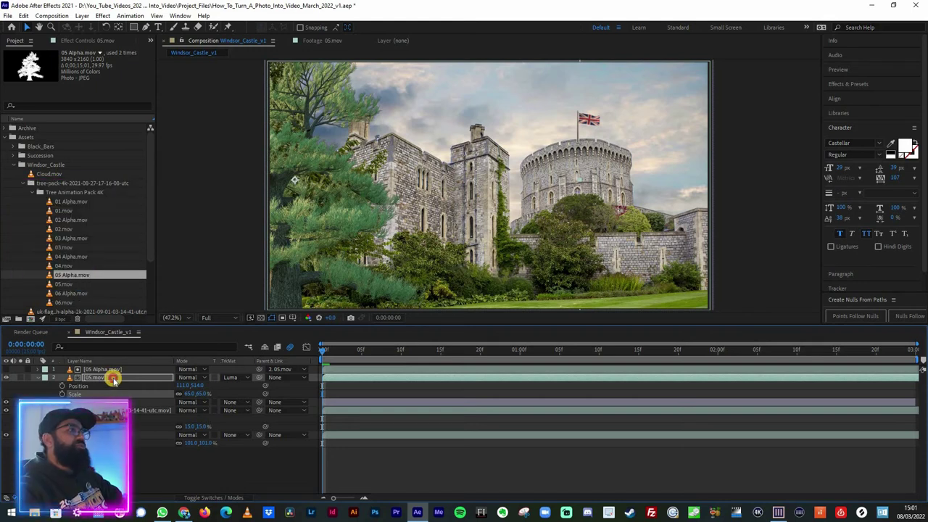
pyautogui.click(113, 379)
pyautogui.rightClick(181, 247)
pyautogui.moveTo(210, 243)
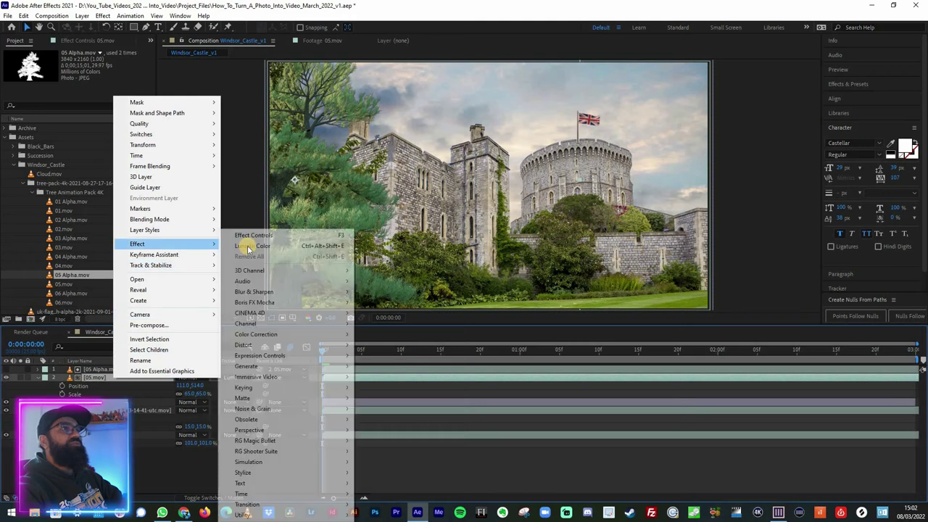
pyautogui.click(247, 248)
pyautogui.click(13, 69)
pyautogui.moveTo(83, 145); pyautogui.dragTo(78, 147)
pyautogui.write('-23')
pyautogui.press('Return')
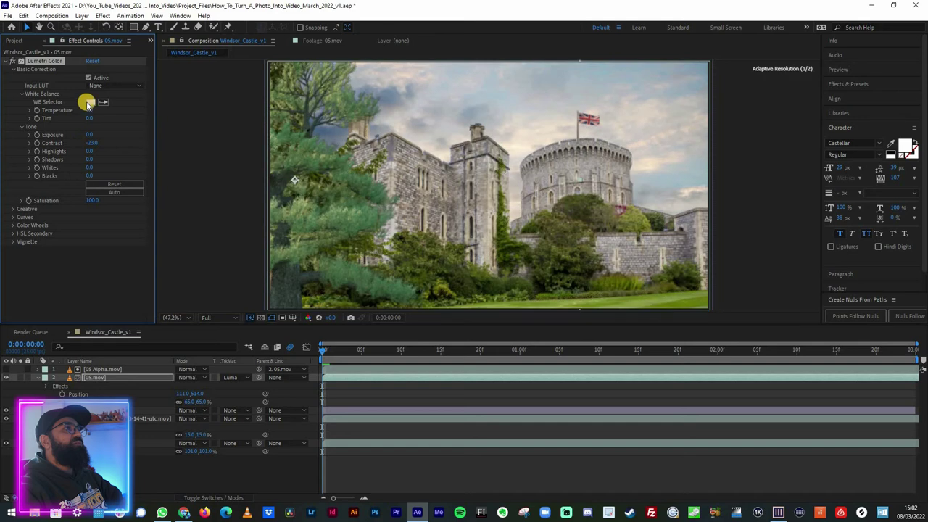
# Warm the tree's Lumetri Color temperature to 43 and reduce its saturation to 92.
pyautogui.click(105, 111)
pyautogui.moveTo(105, 111); pyautogui.dragTo(111, 111)
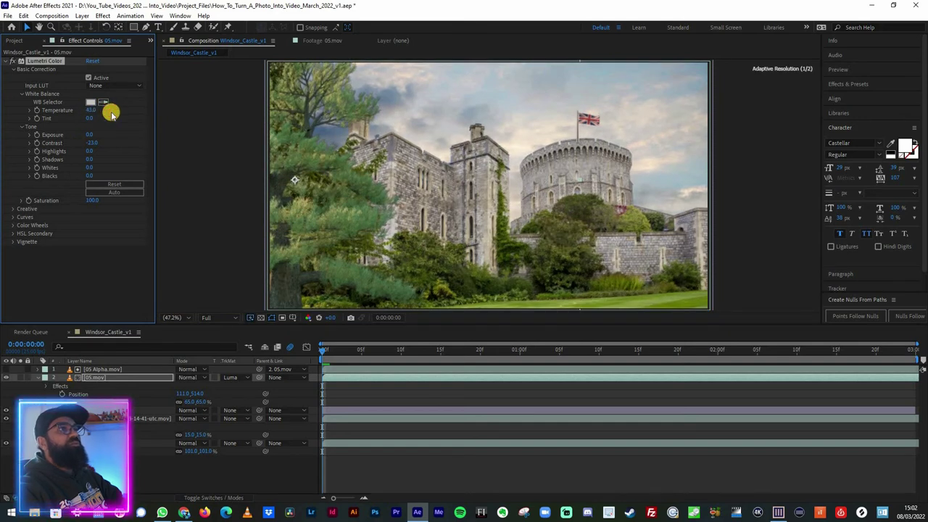
pyautogui.click(84, 202)
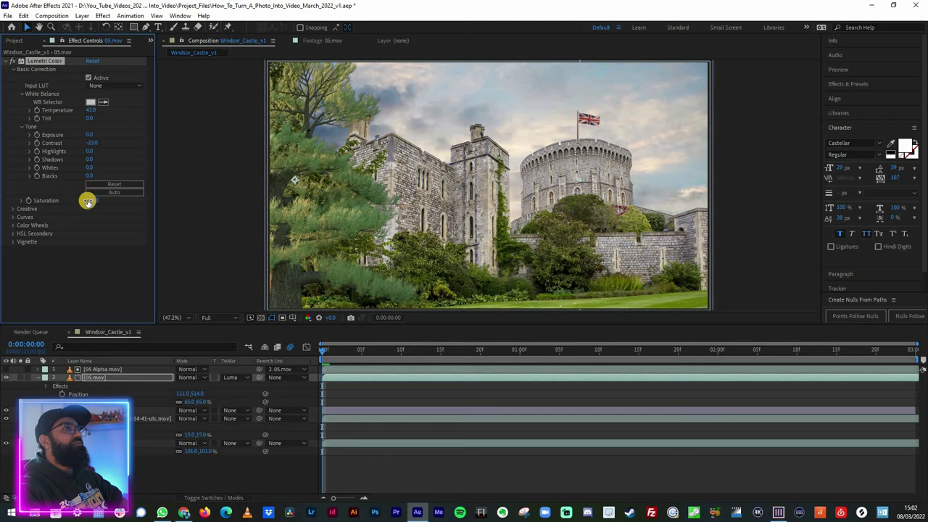
pyautogui.moveTo(88, 203); pyautogui.dragTo(89, 209)
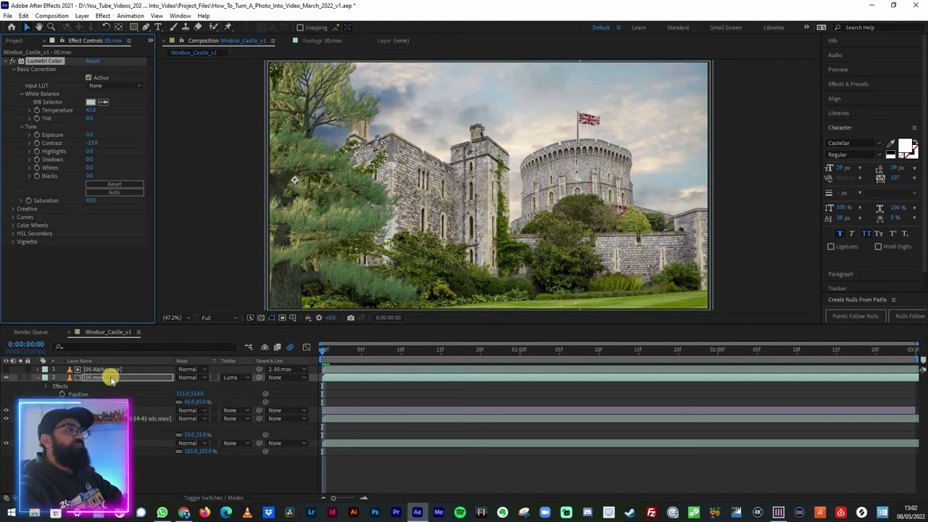
# Apply Camera Lens Blur to the 05.mov tree layer and set its blur radius to 2.
pyautogui.rightClick(149, 242)
pyautogui.moveTo(149, 243)
pyautogui.moveTo(252, 291)
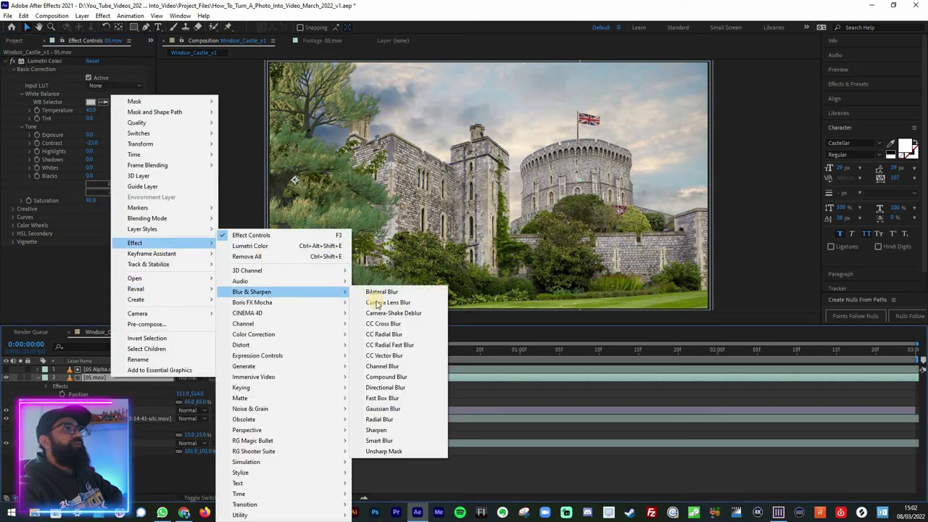
pyautogui.click(388, 302)
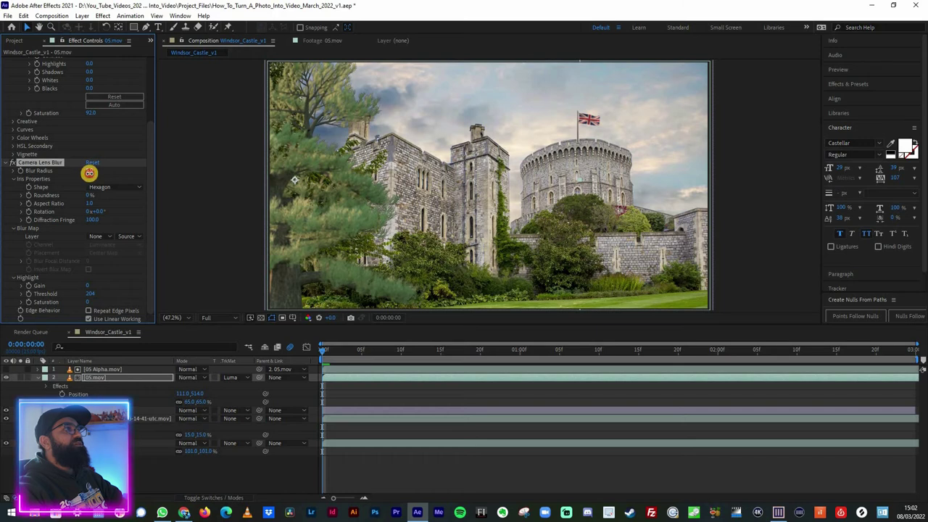
pyautogui.moveTo(90, 173); pyautogui.dragTo(90, 174)
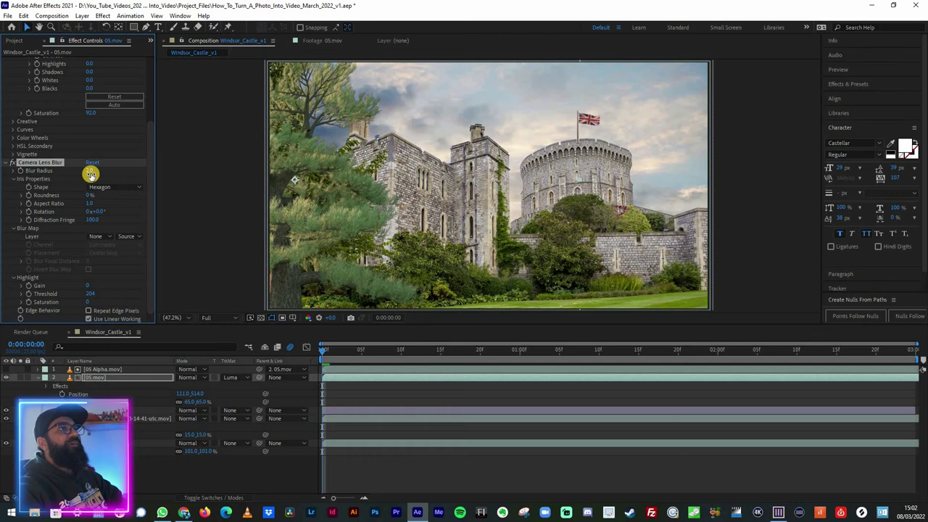
pyautogui.moveTo(90, 174); pyautogui.dragTo(90, 174)
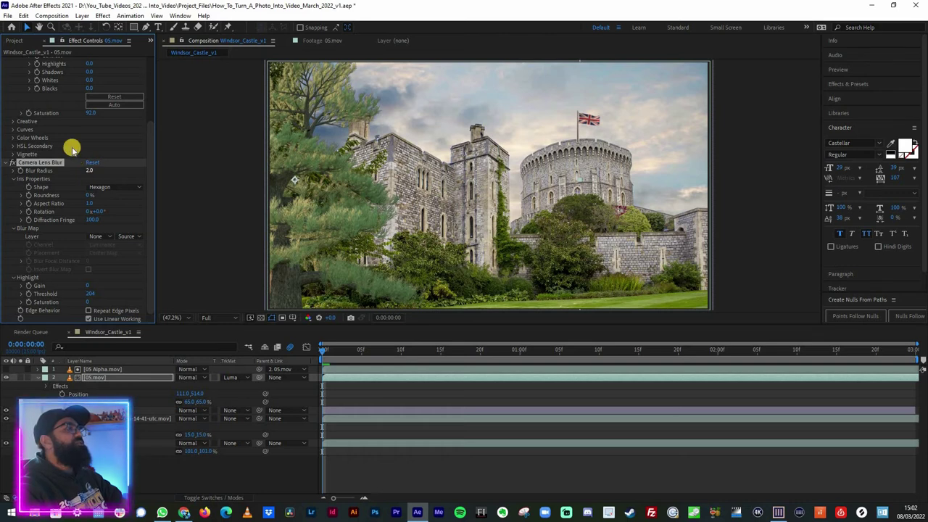
# Set the 05.mov tree's Lumetri Color temperature to 55 and tint to -12, and play back the shot.
pyautogui.scroll(3, 72, 148)
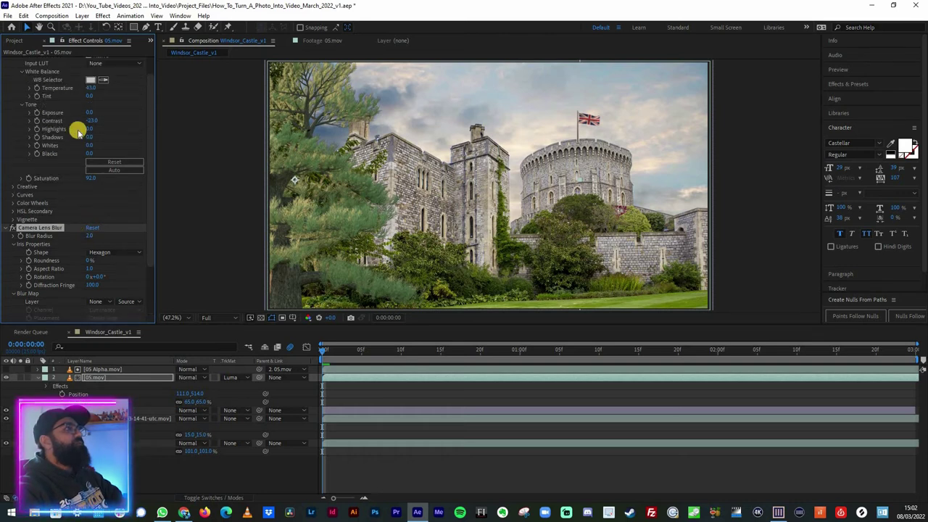
pyautogui.moveTo(89, 119)
pyautogui.mouseDown()
pyautogui.moveTo(91, 108)
pyautogui.moveTo(103, 117)
pyautogui.mouseUp()
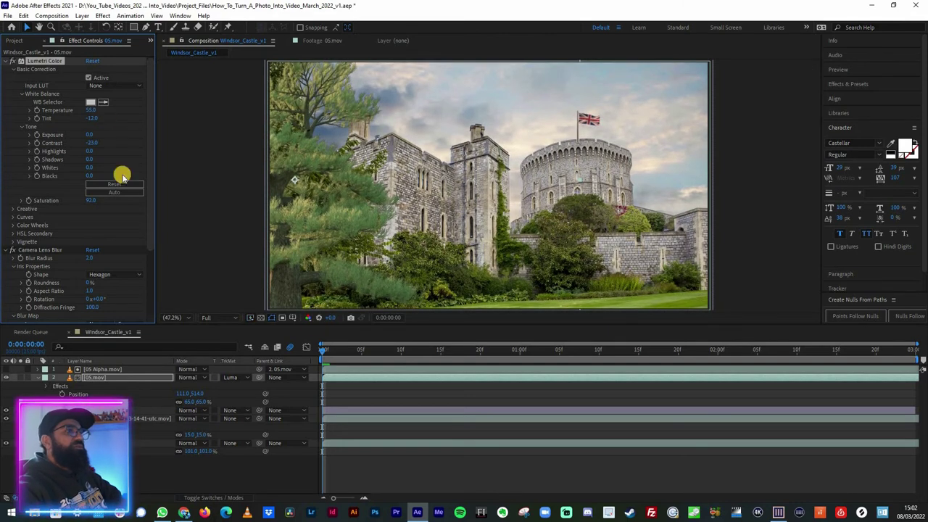
pyautogui.click(322, 355)
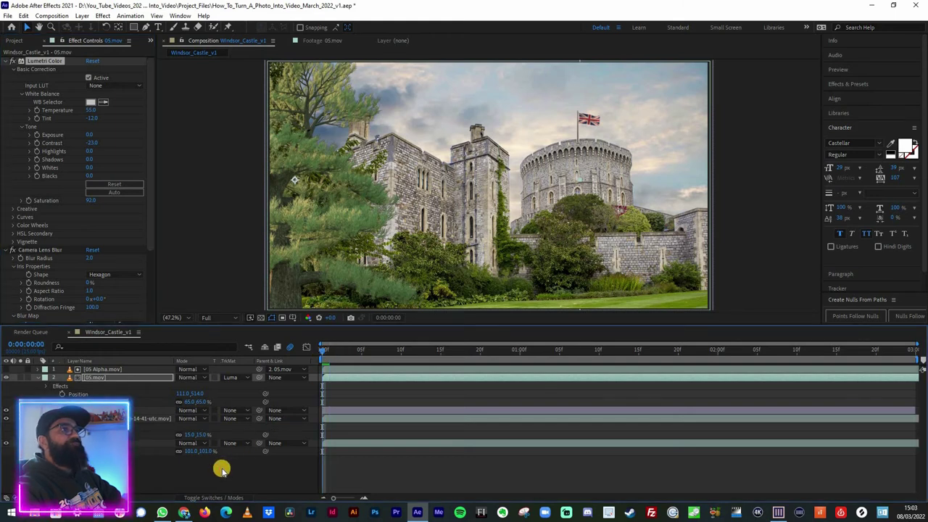
pyautogui.press('space')
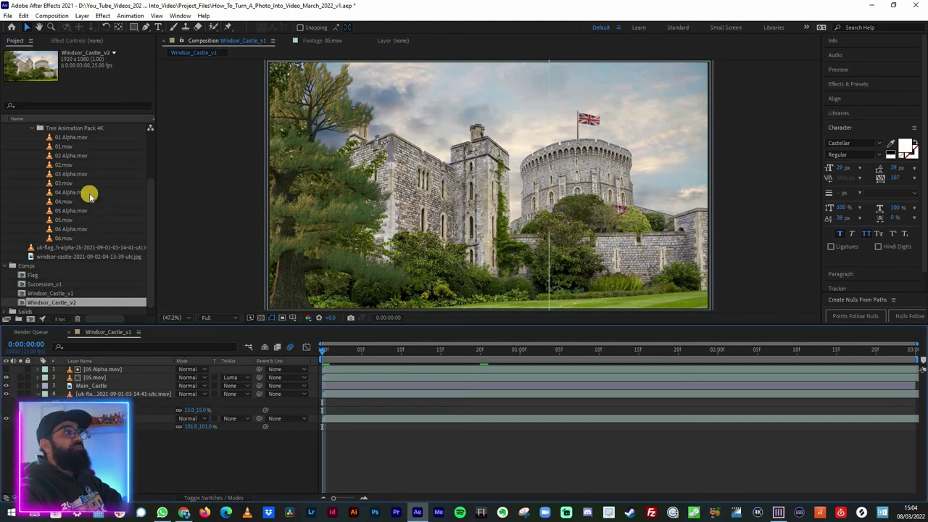
# Add 03.mov with 03 Alpha.mov above it as its luma track matte, and parent the matte layer to 03.mov.
pyautogui.click(68, 184)
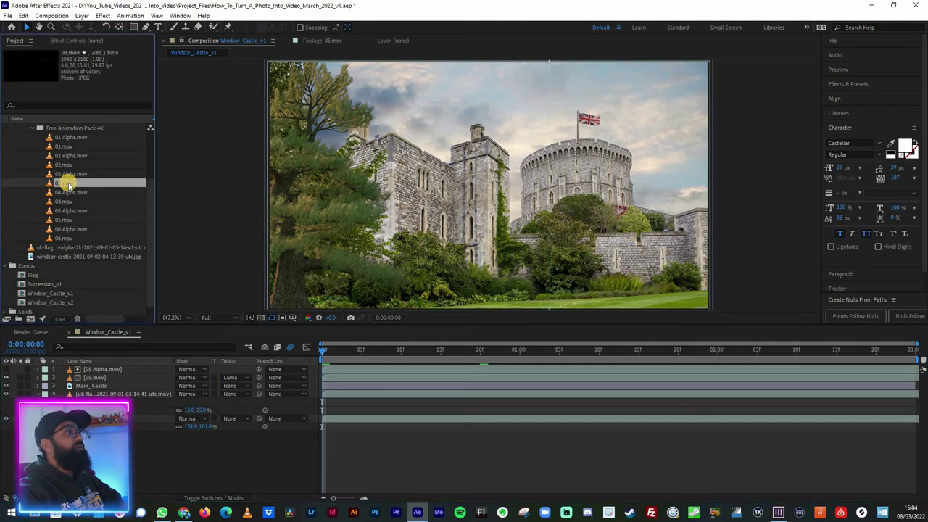
pyautogui.moveTo(50, 185); pyautogui.dragTo(95, 370)
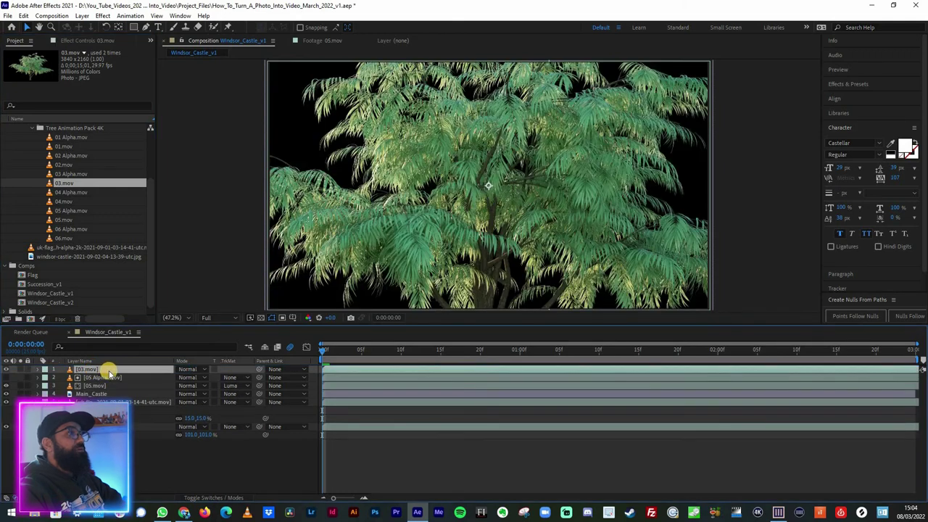
pyautogui.moveTo(50, 176); pyautogui.dragTo(104, 368)
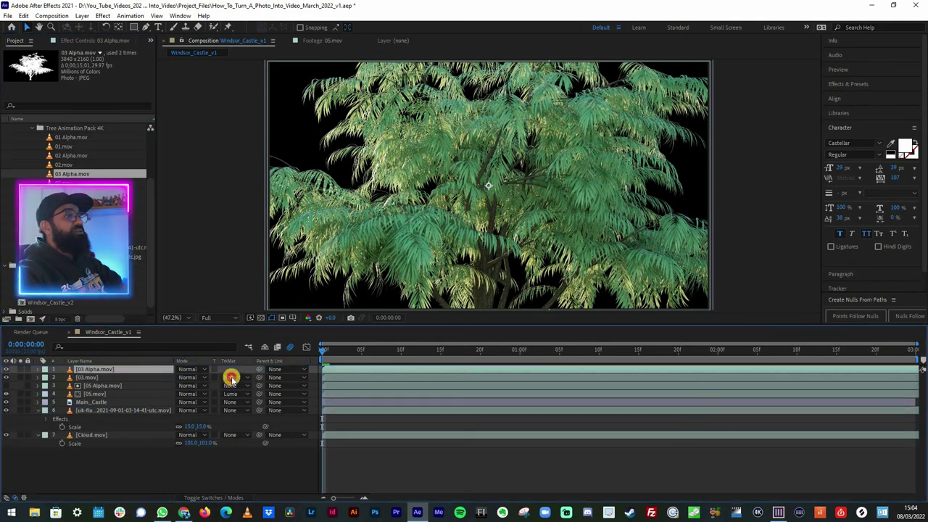
pyautogui.click(231, 378)
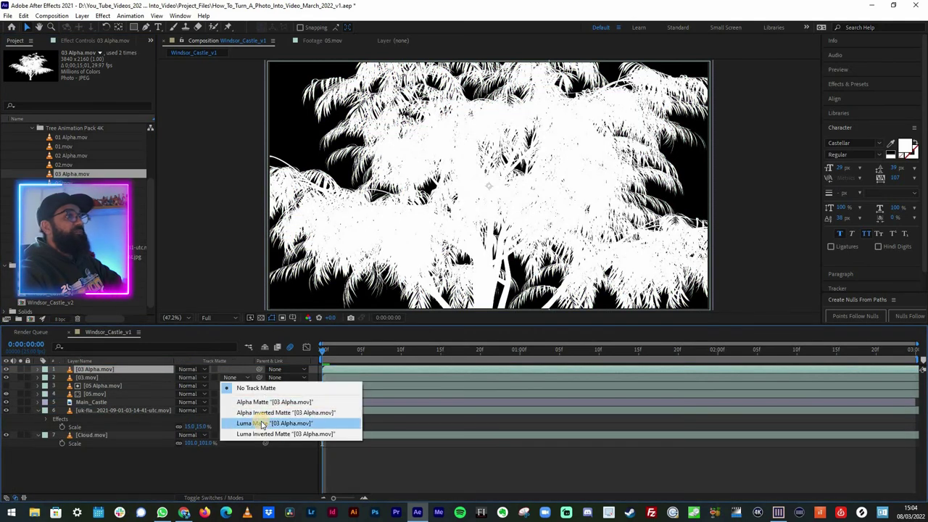
pyautogui.click(262, 425)
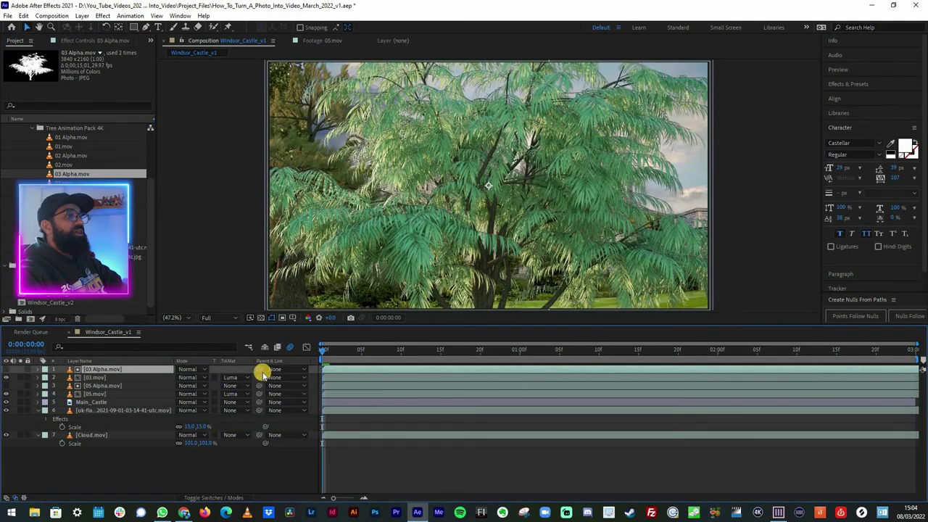
pyautogui.click(142, 379)
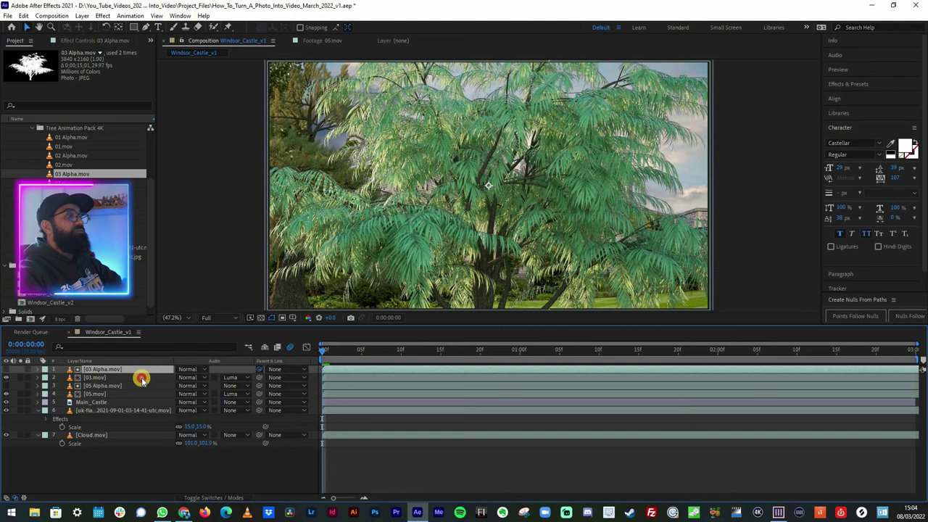
pyautogui.moveTo(258, 369); pyautogui.dragTo(136, 378)
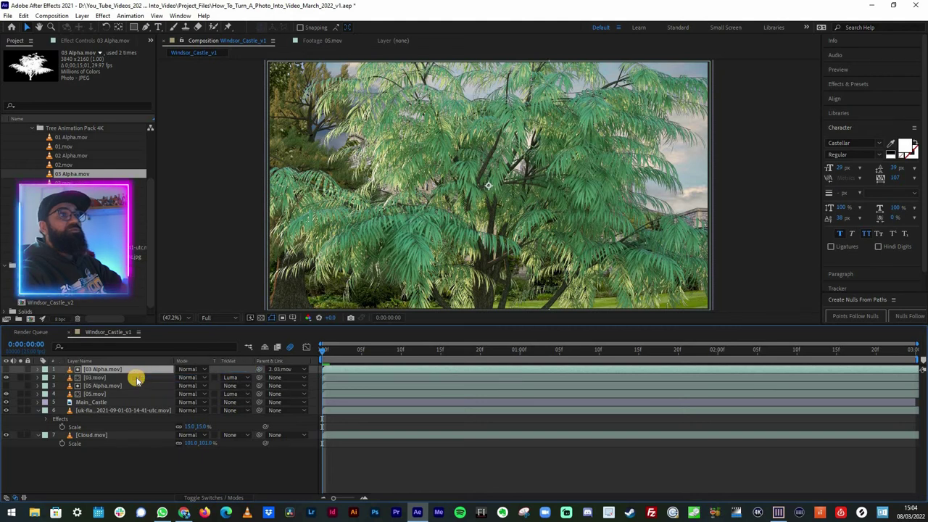
# Scale the 03.mov tree to 22% and position it at about 1055, 743, among the bushes in front of the castle wall.
pyautogui.click(136, 379)
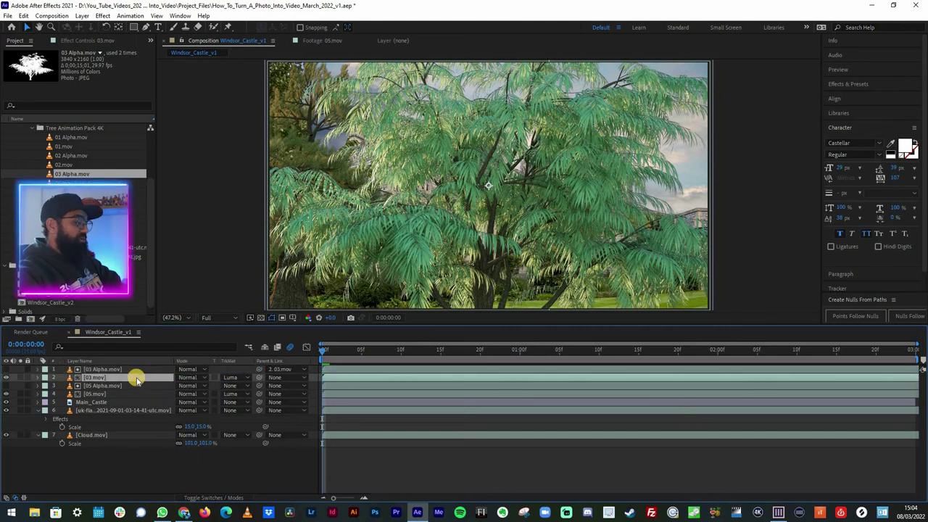
pyautogui.press('s')
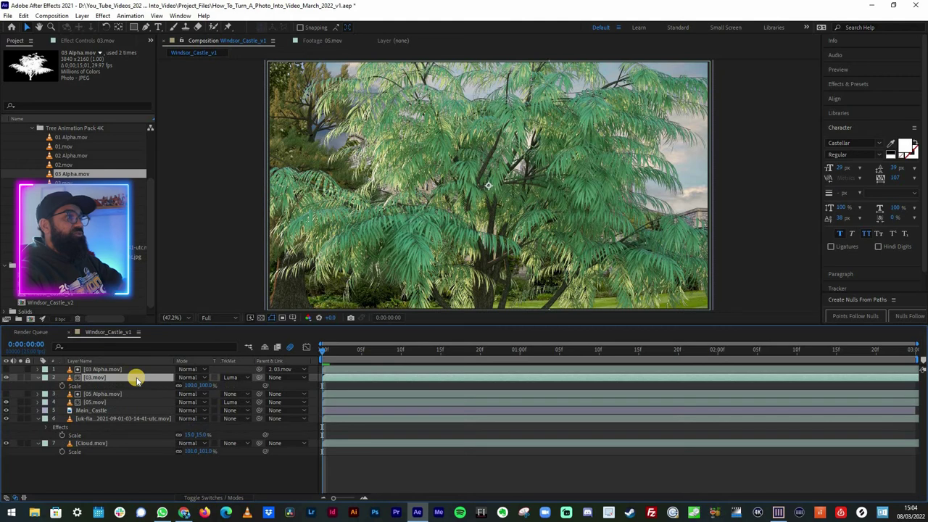
pyautogui.hotkey('shift', 'p')
pyautogui.moveTo(159, 404); pyautogui.dragTo(157, 375)
pyautogui.click(461, 263)
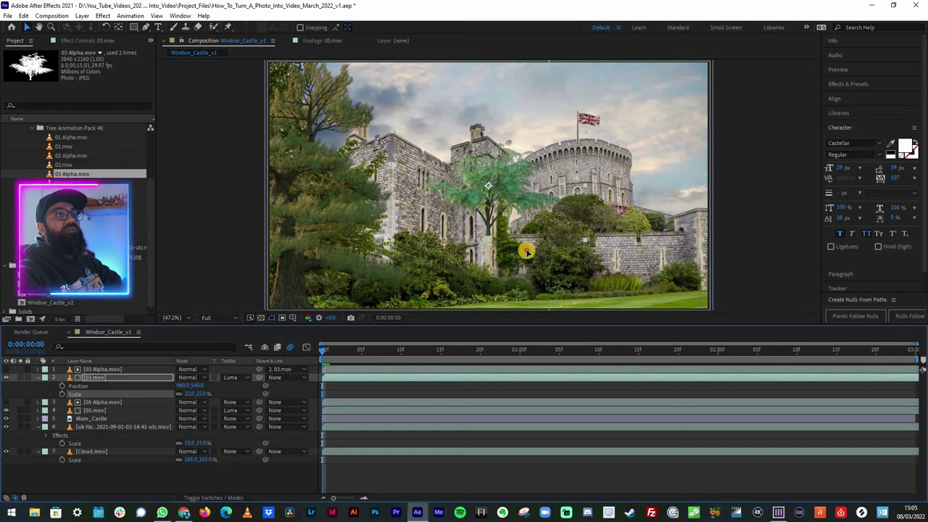
pyautogui.moveTo(503, 203); pyautogui.dragTo(526, 252)
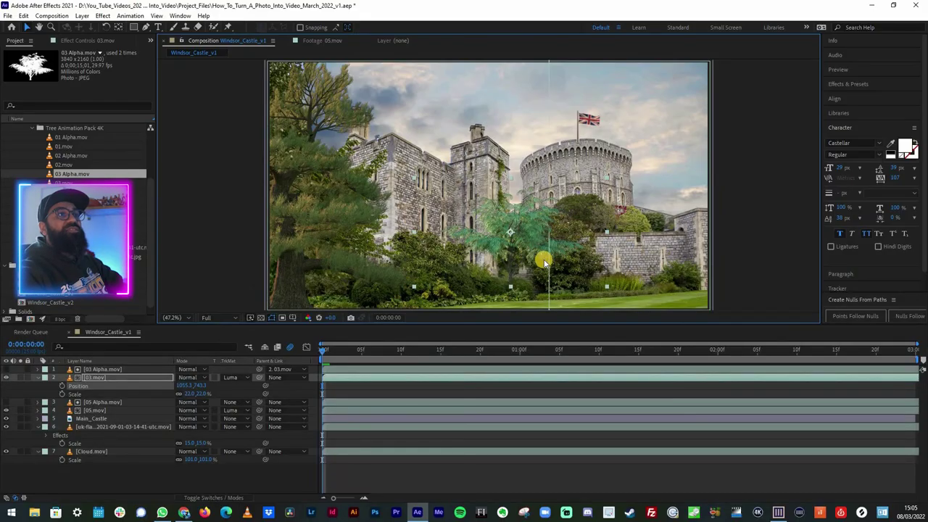
# Draw a closed Pen tool mask on the 03.mov layer around the trunk base, following the top edge of the bush.
pyautogui.scroll(3, 540, 258)
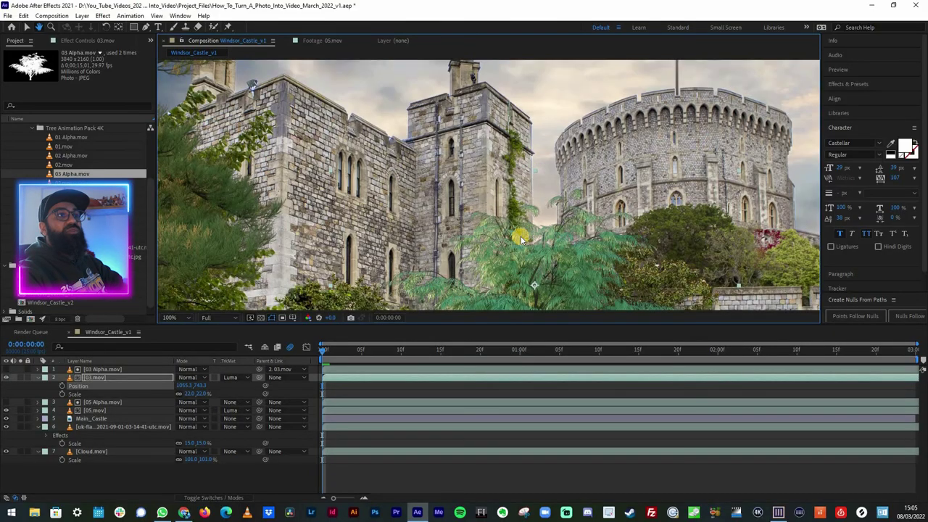
pyautogui.scroll(-4, 516, 240)
pyautogui.press('v')
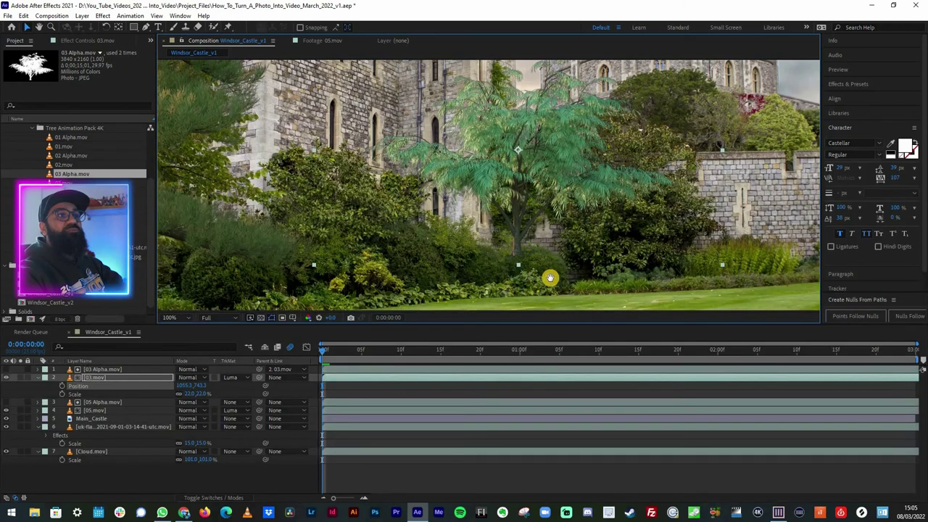
pyautogui.scroll(1, 535, 203)
pyautogui.press('h')
pyautogui.moveTo(531, 213); pyautogui.dragTo(512, 118)
pyautogui.press('v')
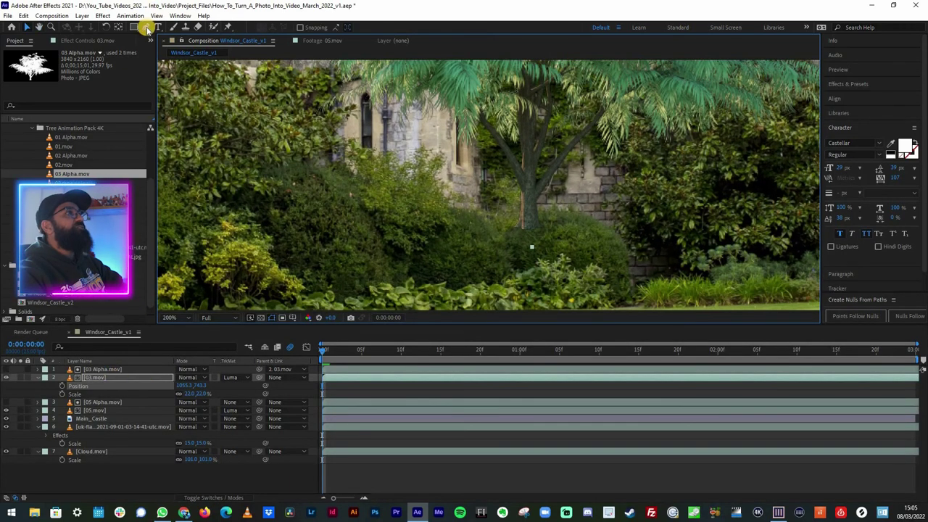
pyautogui.press('g')
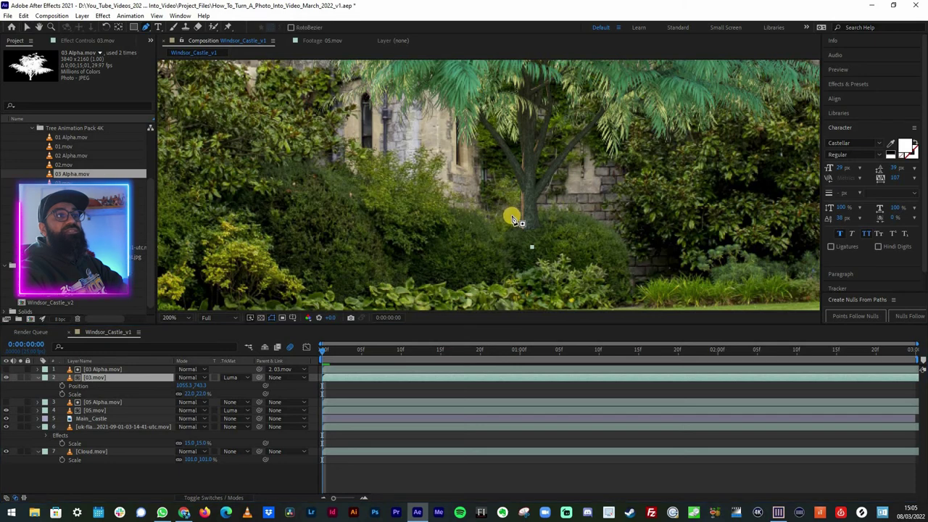
pyautogui.click(511, 216)
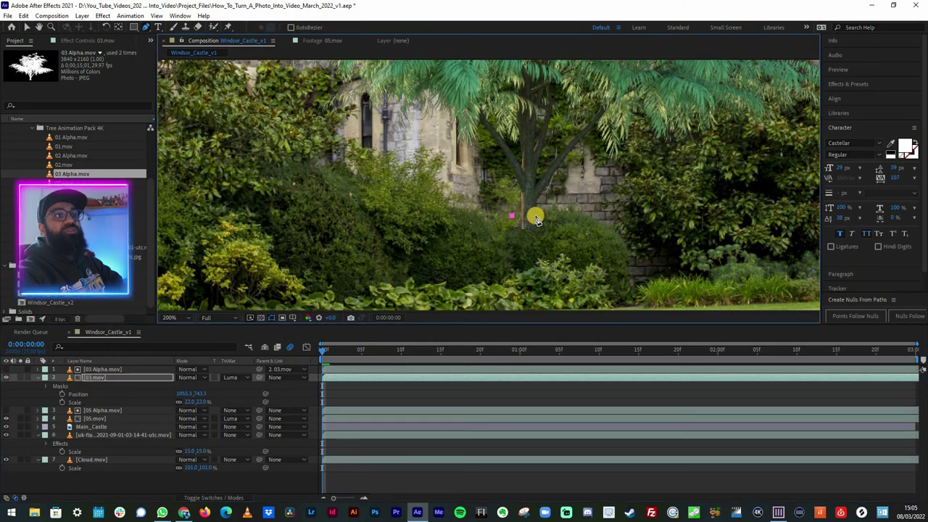
pyautogui.click(545, 212)
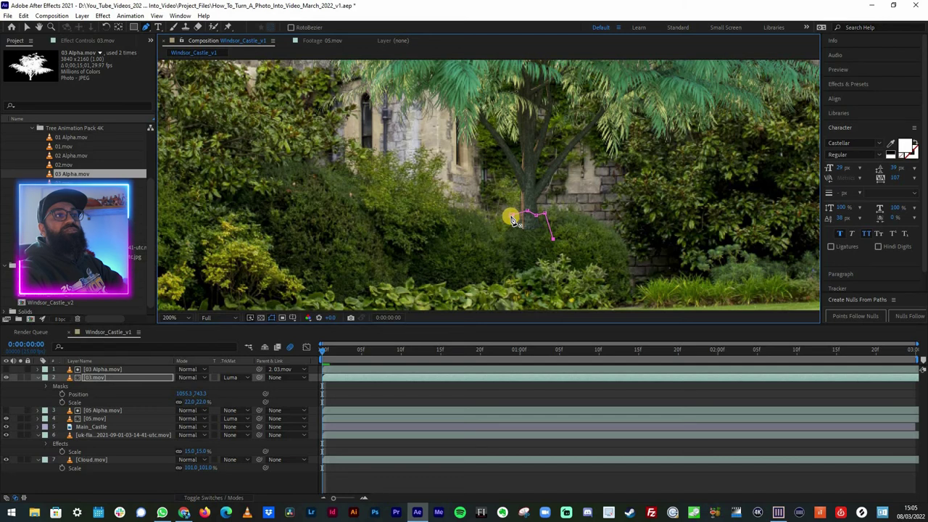
pyautogui.click(511, 218)
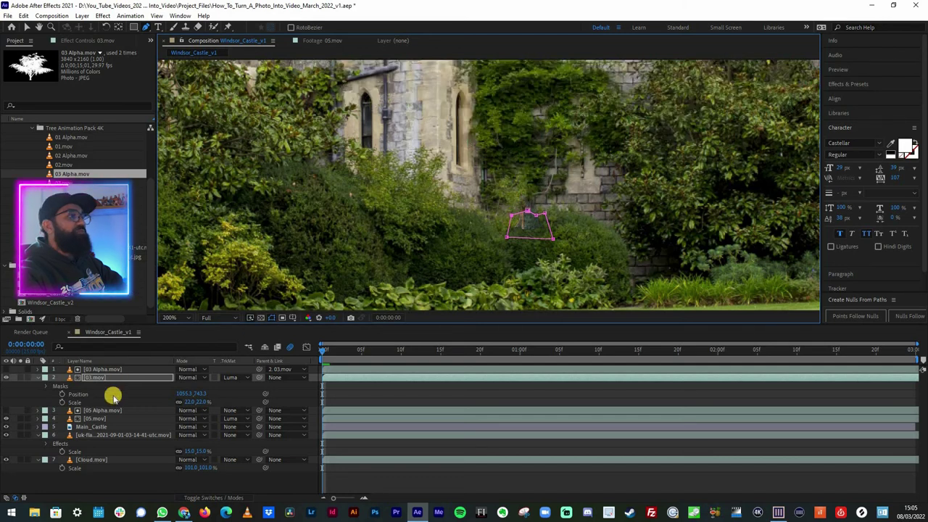
# Set the trunk mask on 03.mov to Subtract with a mask feather of 10 pixels, and check the trunk's blend into the bush.
pyautogui.click(50, 387)
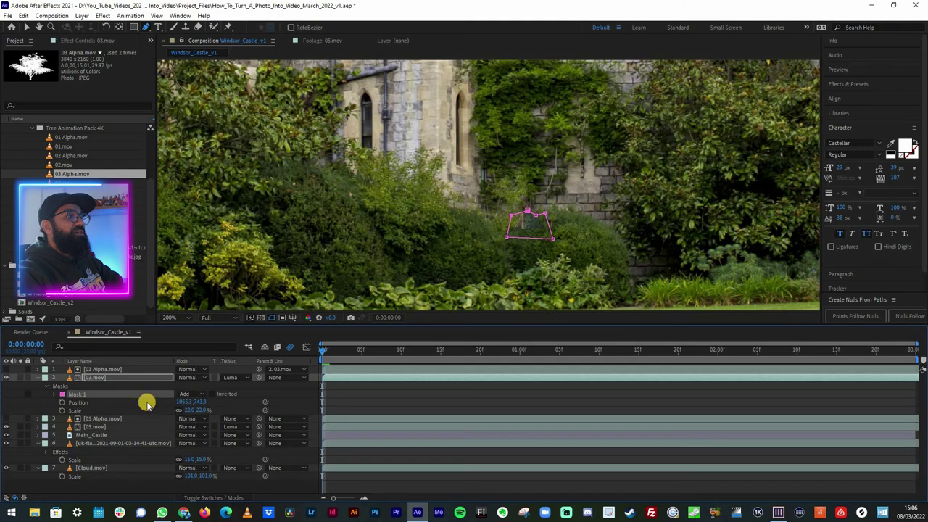
pyautogui.click(191, 393)
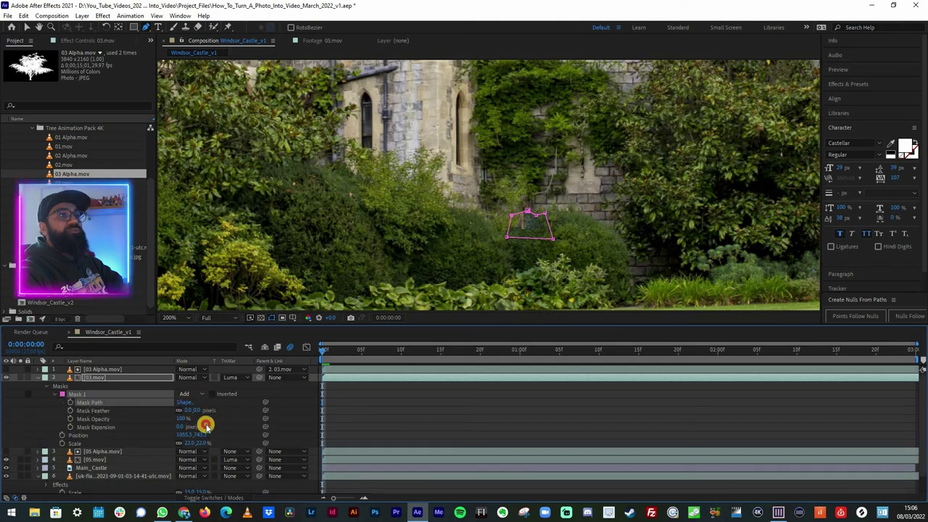
pyautogui.click(199, 426)
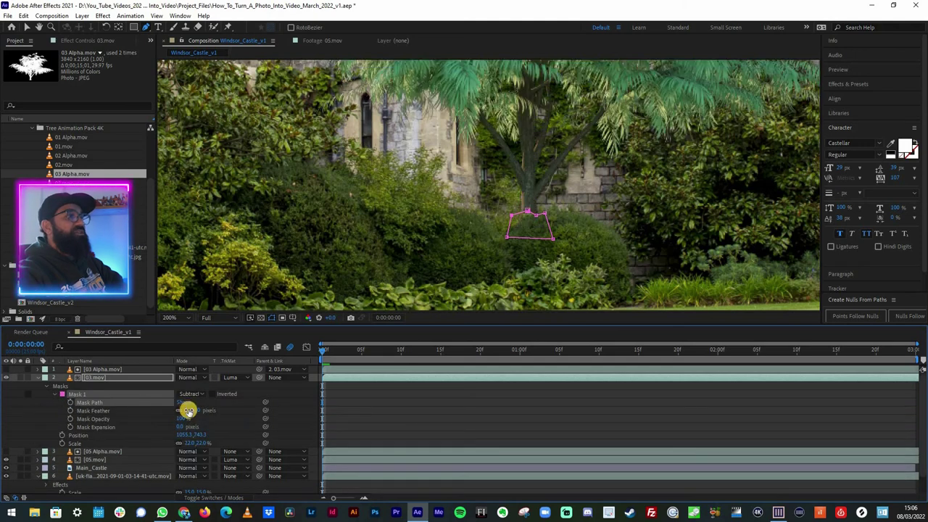
pyautogui.moveTo(194, 412); pyautogui.dragTo(198, 412)
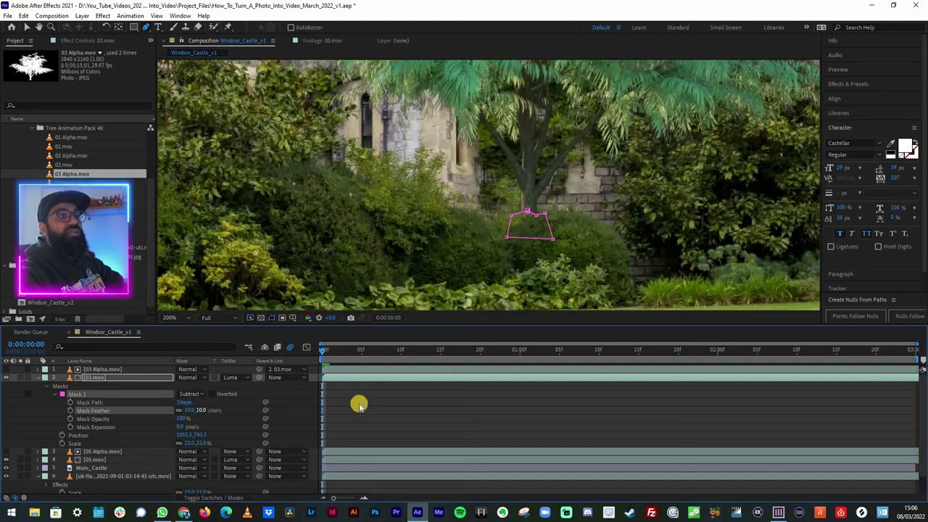
pyautogui.press('F2')
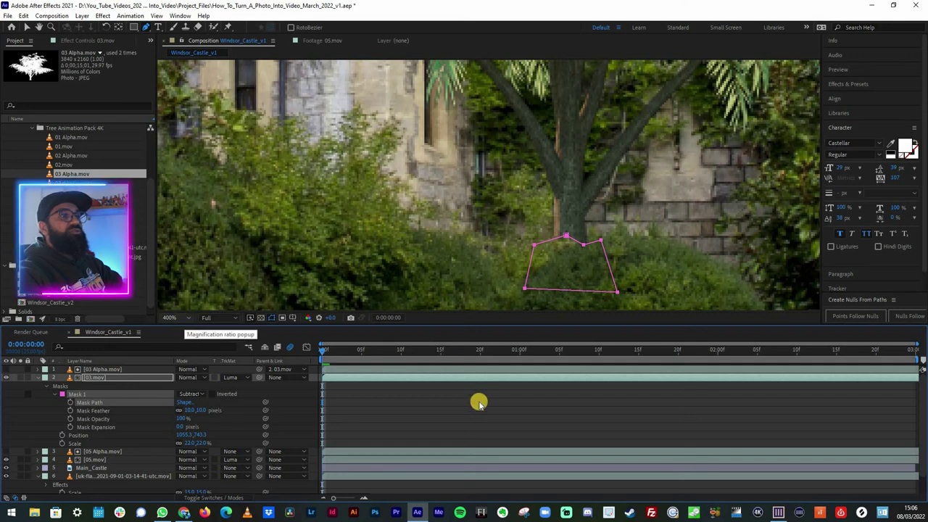
pyautogui.press('F2')
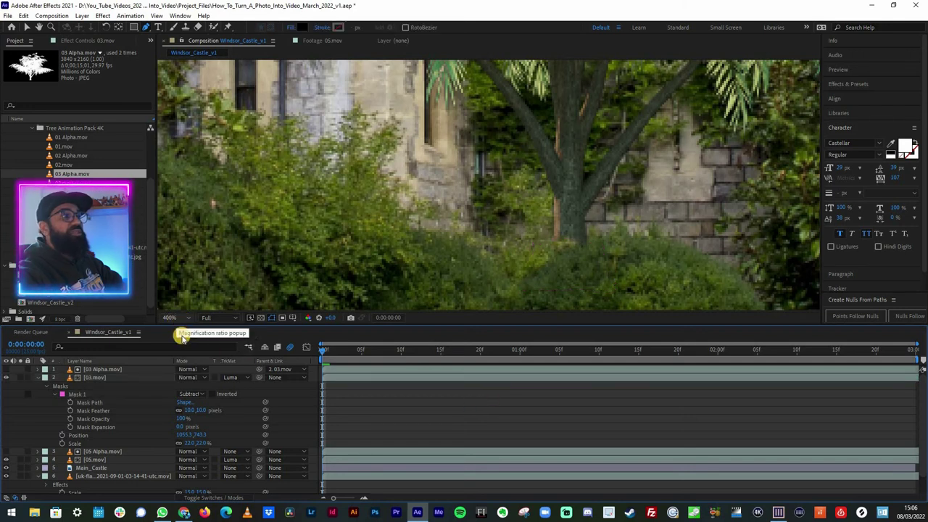
pyautogui.click(184, 338)
pyautogui.click(184, 338)
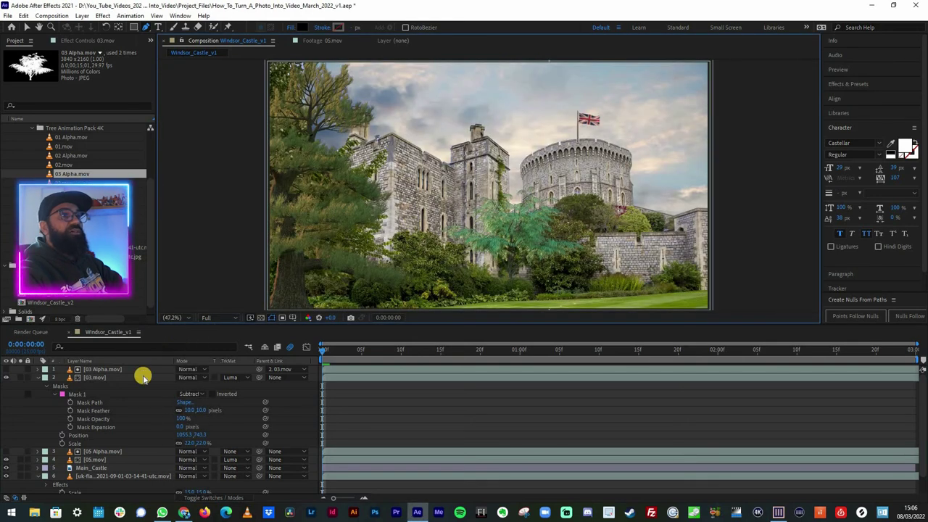
# Copy the Lumetri Color effect from the 05.mov layer and paste it onto the 03.mov layer.
pyautogui.click(119, 460)
pyautogui.click(78, 41)
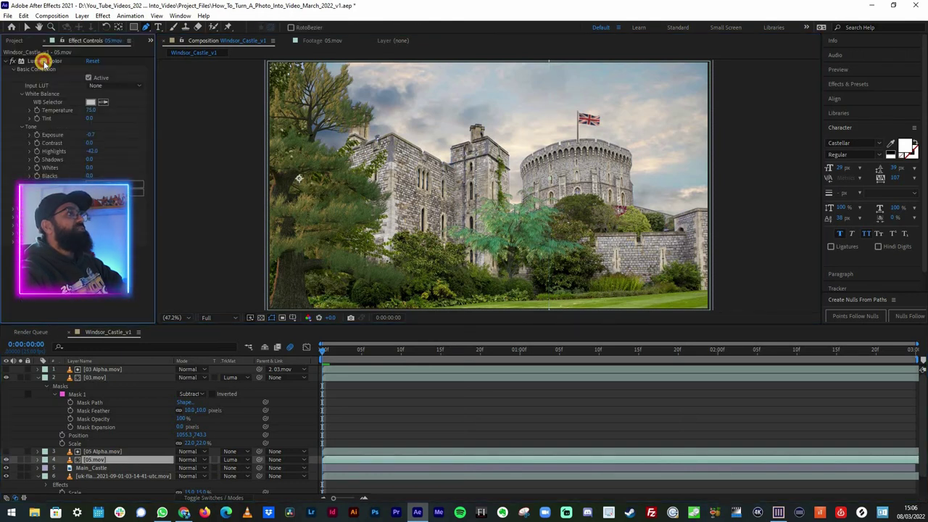
pyautogui.click(43, 62)
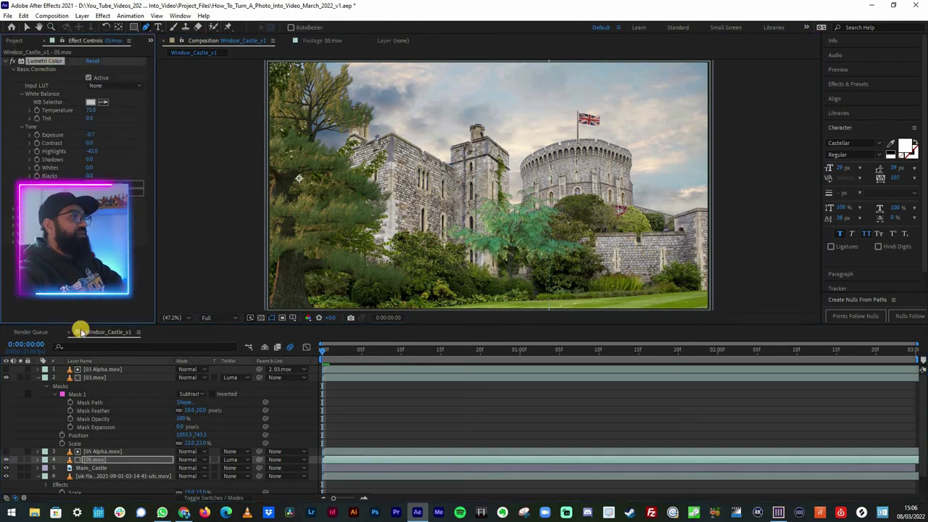
pyautogui.click(103, 379)
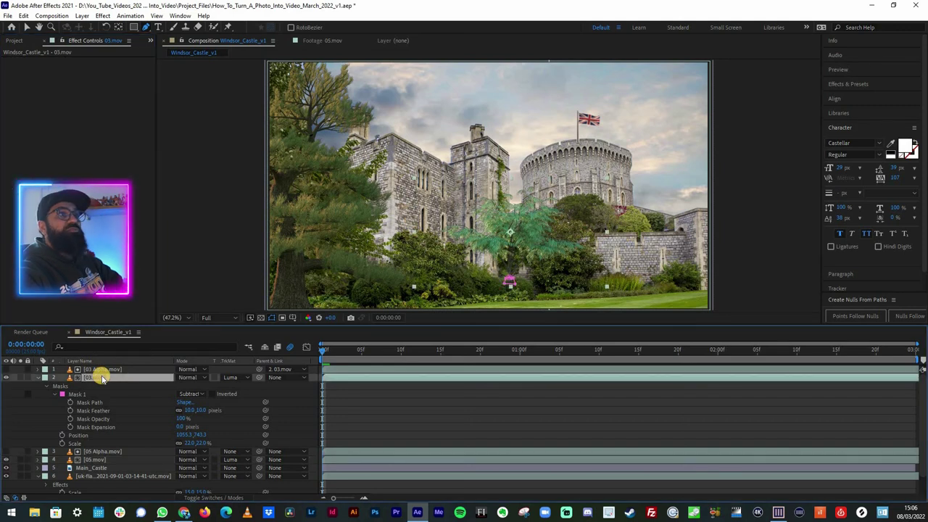
pyautogui.hotkey('ctrl', 'v')
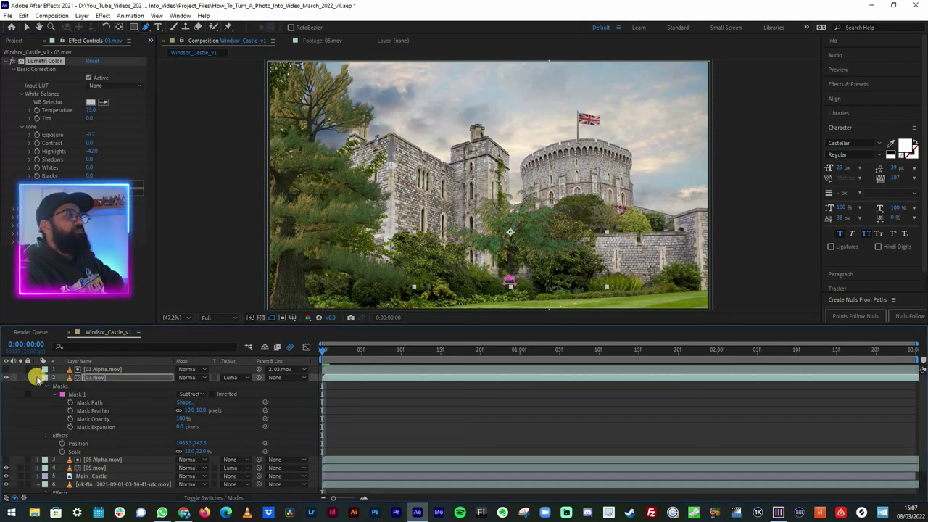
# Collapse the expanded layer properties, deselect all layers and preview the animated shot.
pyautogui.click(39, 378)
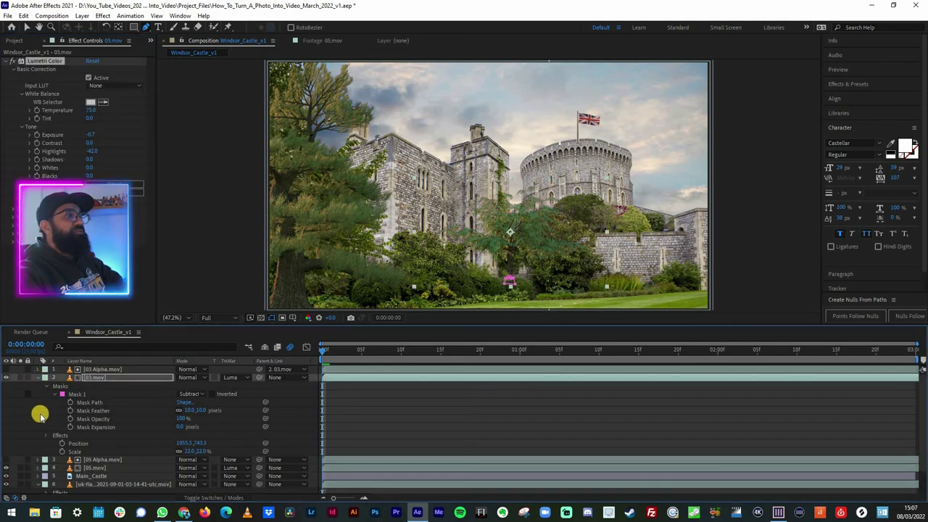
pyautogui.click(38, 410)
pyautogui.click(38, 419)
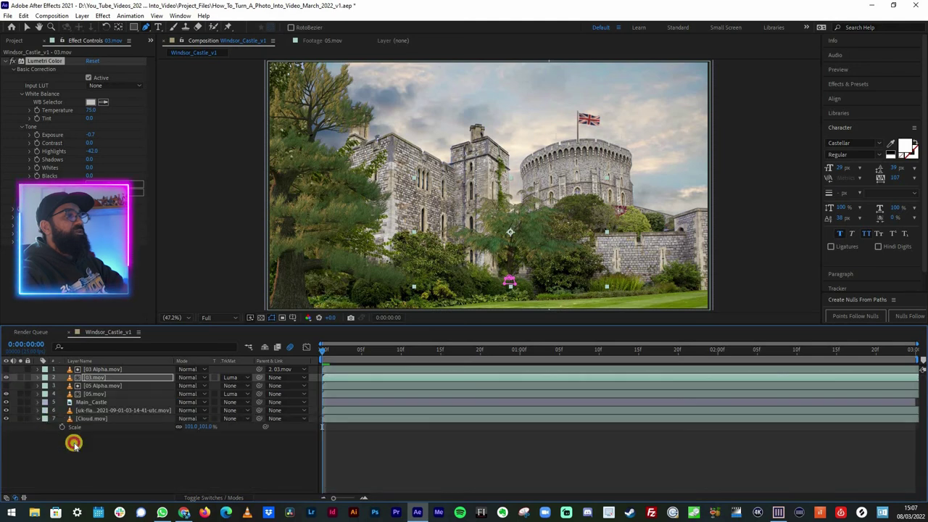
pyautogui.press('F2')
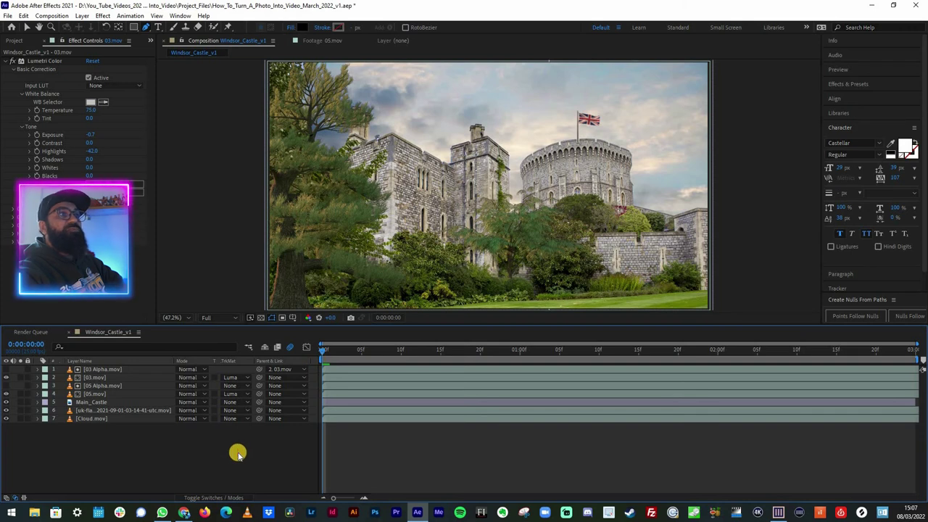
pyautogui.press('space')
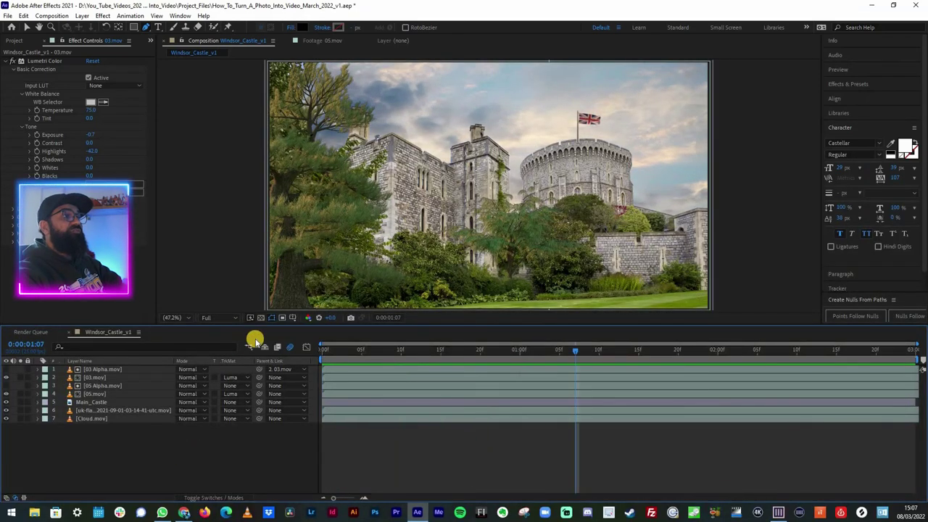
# Create a null object and parent every layer below it, from 03 Alpha.mov to Cloud.mov, to that null.
pyautogui.rightClick(306, 331)
pyautogui.moveTo(283, 335)
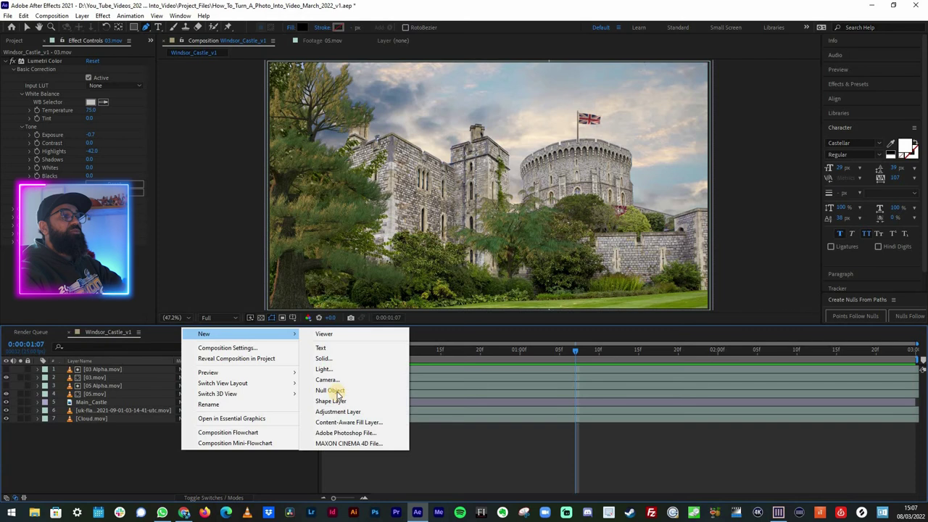
pyautogui.click(337, 394)
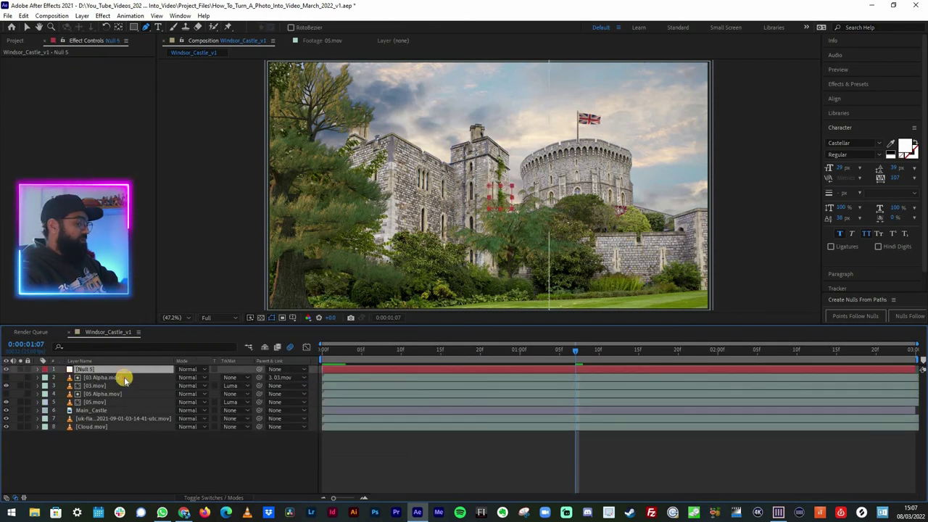
pyautogui.click(125, 378)
pyautogui.keyDown('shift'); pyautogui.click(131, 428); pyautogui.keyUp('shift')
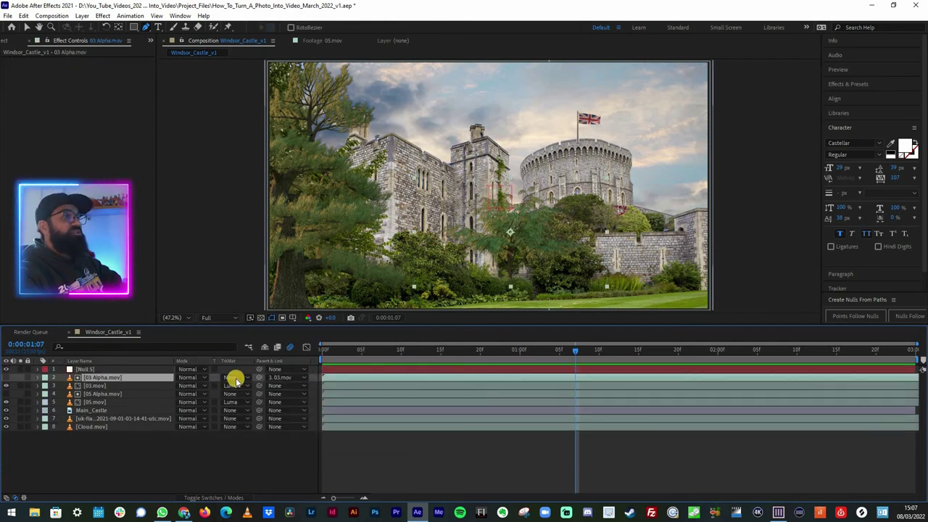
pyautogui.moveTo(259, 377); pyautogui.dragTo(121, 369)
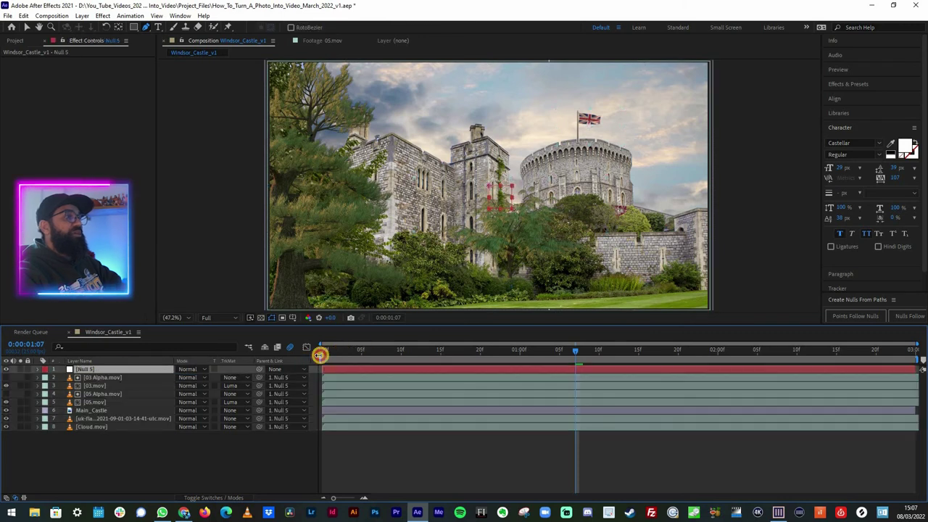
# Keyframe the null's scale from 100% at the first frame to 103% at 0:00:02:24, and check the slow zoom.
pyautogui.press('Home')
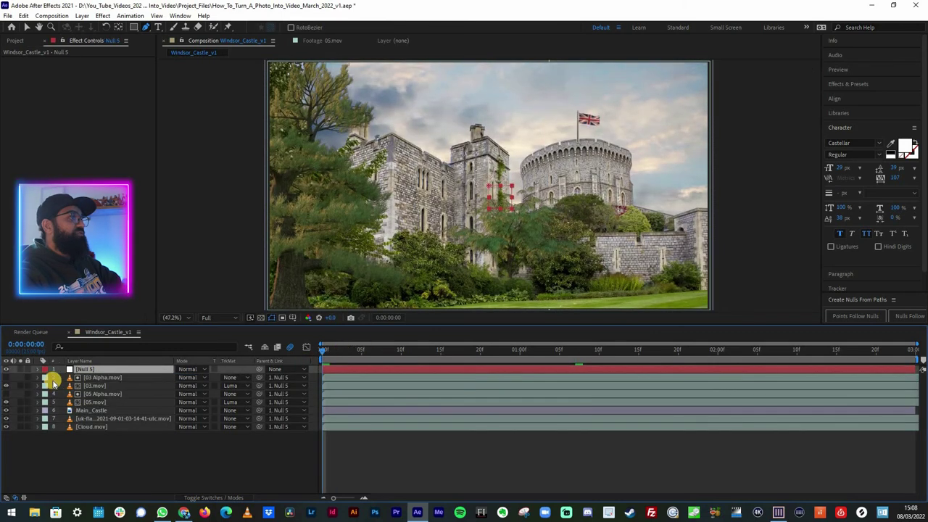
pyautogui.press('s')
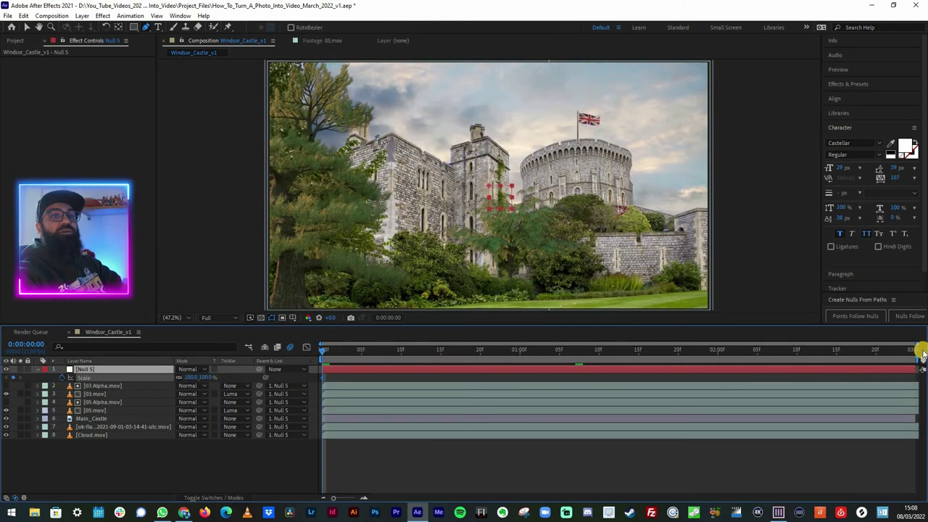
pyautogui.click(920, 351)
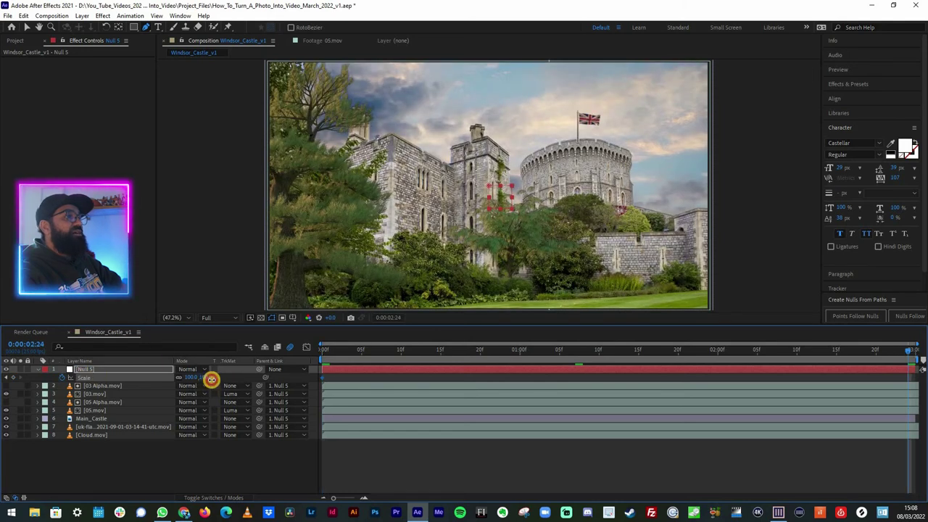
pyautogui.moveTo(208, 380); pyautogui.dragTo(213, 379)
pyautogui.moveTo(345, 355); pyautogui.dragTo(315, 357)
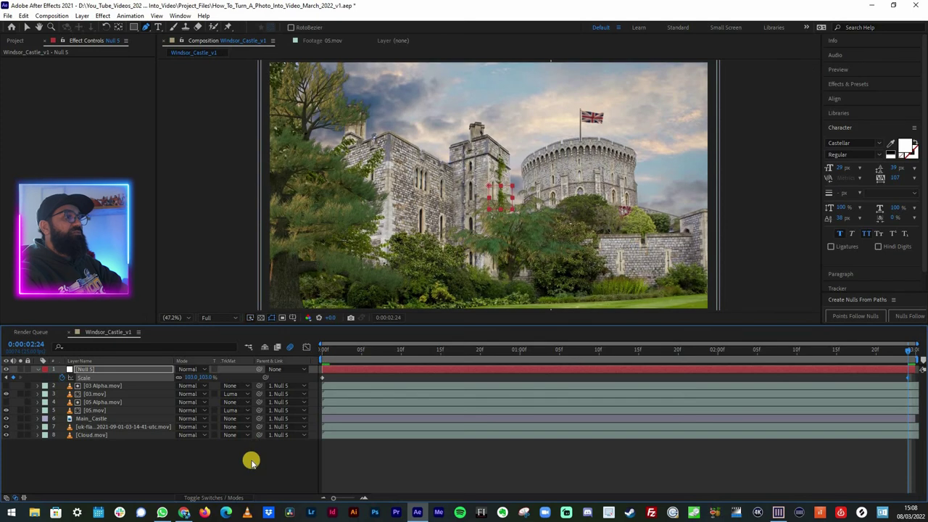
pyautogui.press('Home')
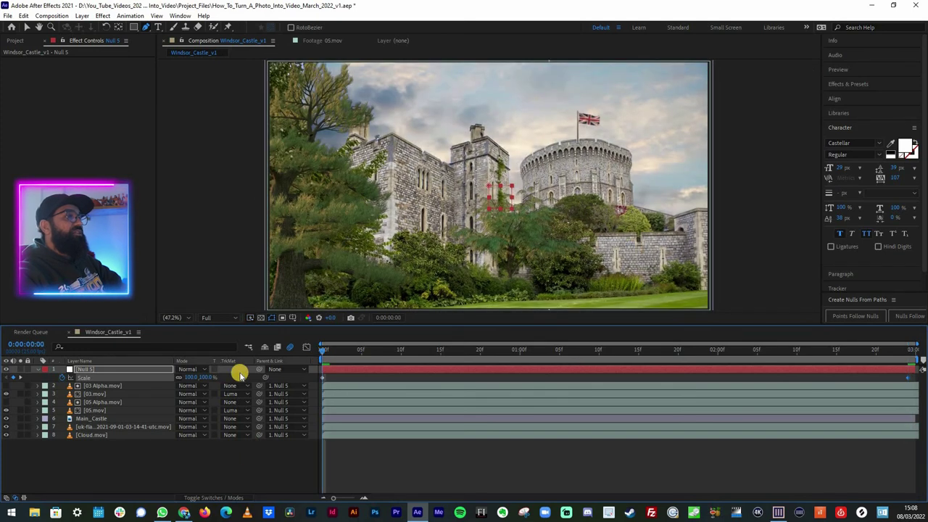
# Add an adjustment layer above all the other layers and apply the Lumetri Color effect to it.
pyautogui.rightClick(251, 344)
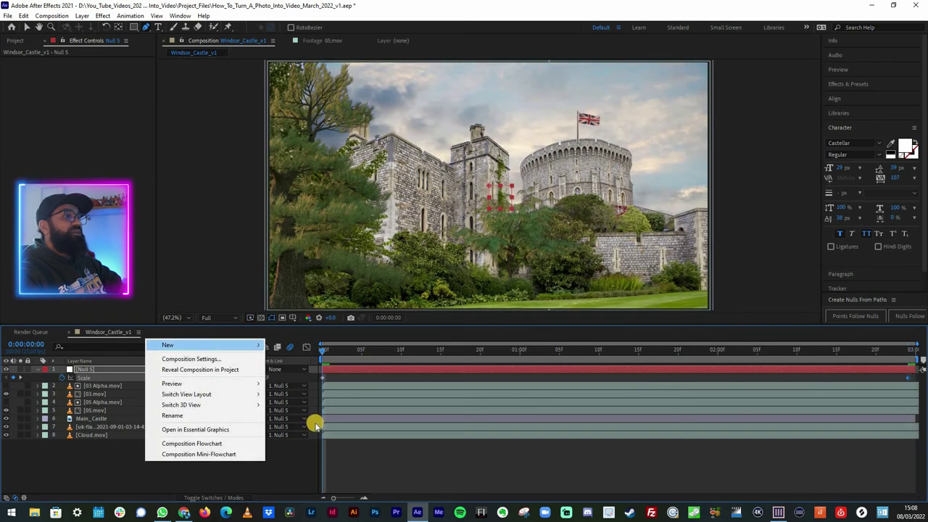
pyautogui.moveTo(250, 345)
pyautogui.press('Return')
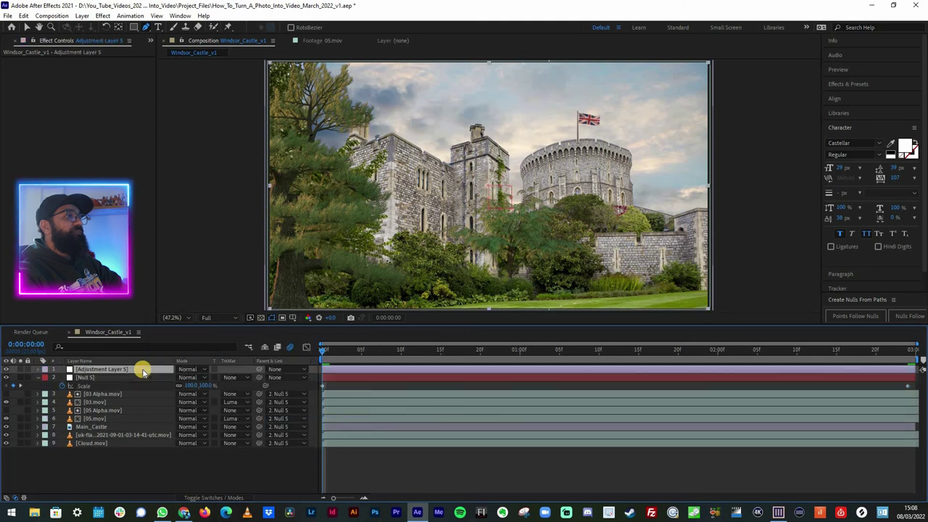
pyautogui.rightClick(142, 369)
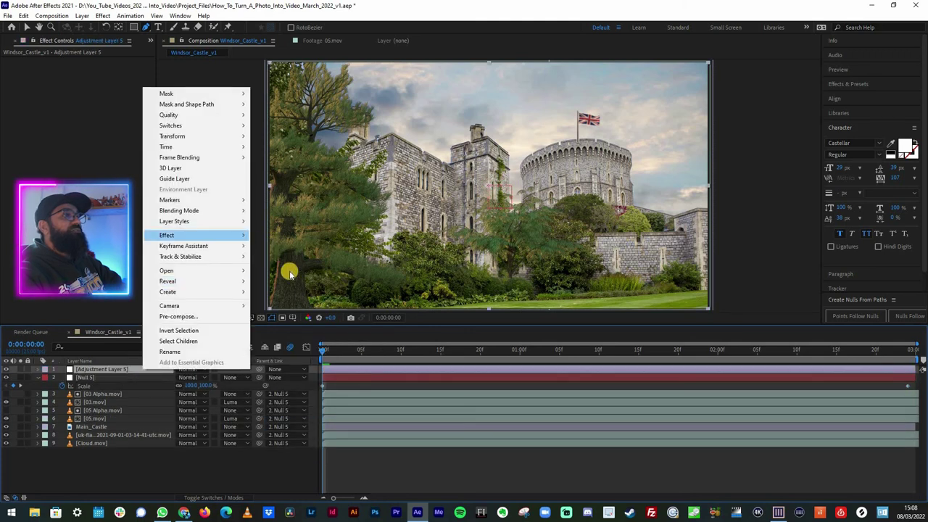
pyautogui.moveTo(216, 235)
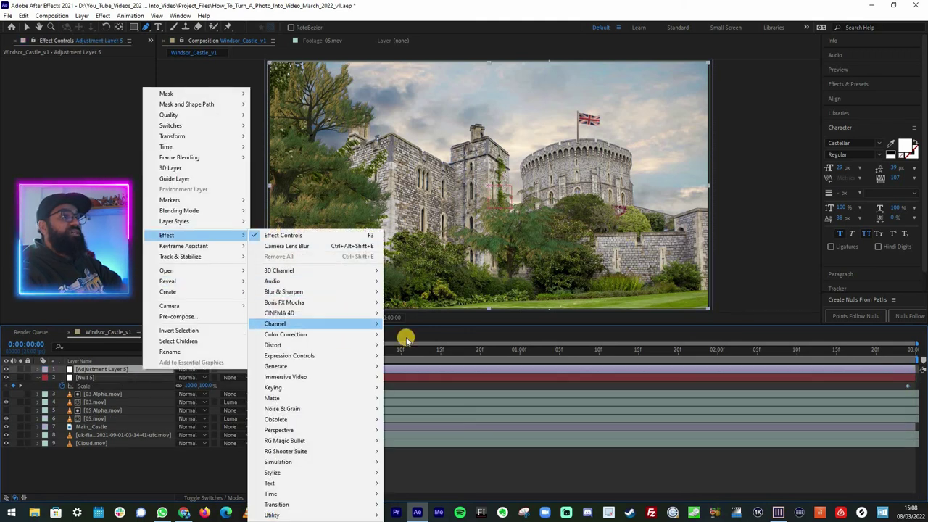
pyautogui.moveTo(362, 335)
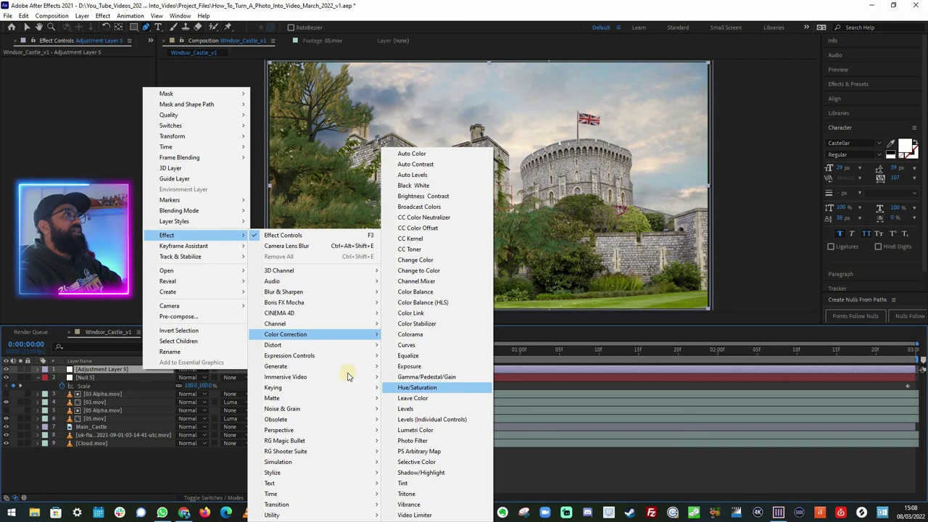
pyautogui.click(442, 430)
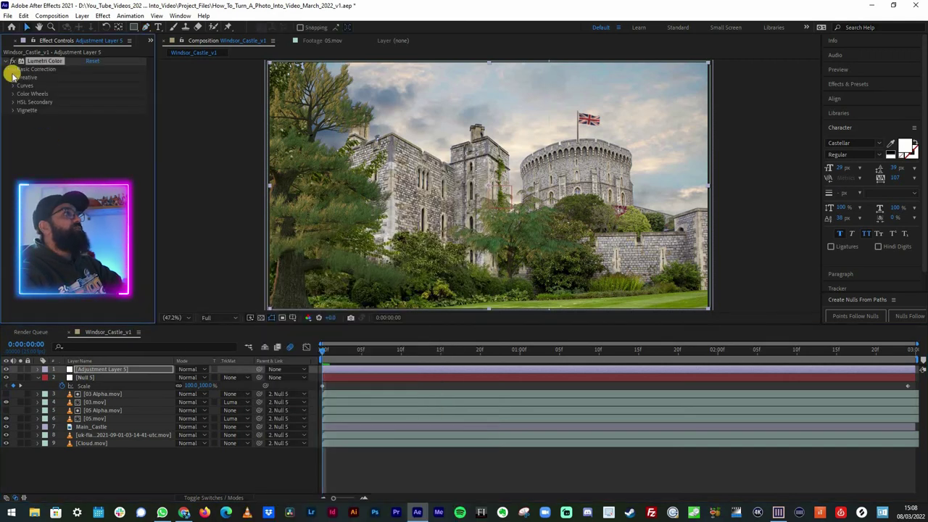
# Give the adjustment layer's Lumetri Color a Fuji ETERNA 250D creative look with an intensity of 79.
pyautogui.click(12, 78)
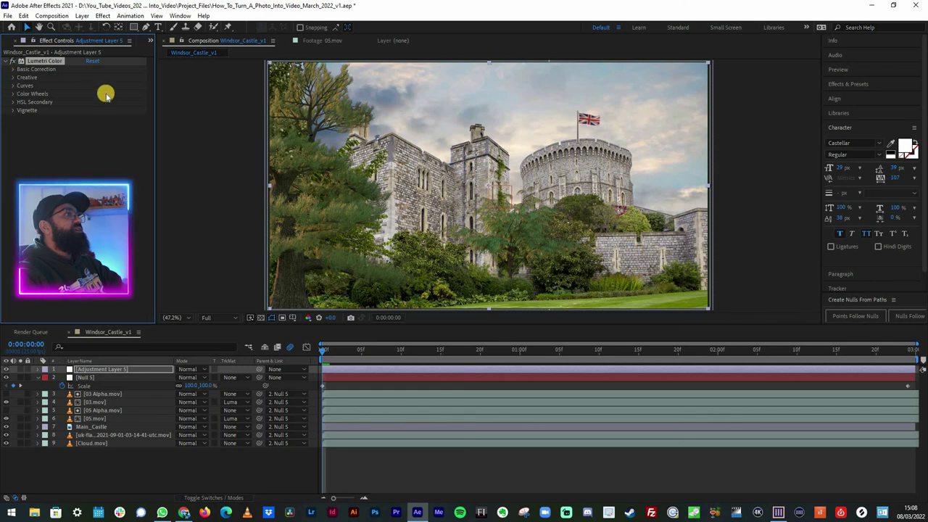
pyautogui.click(116, 94)
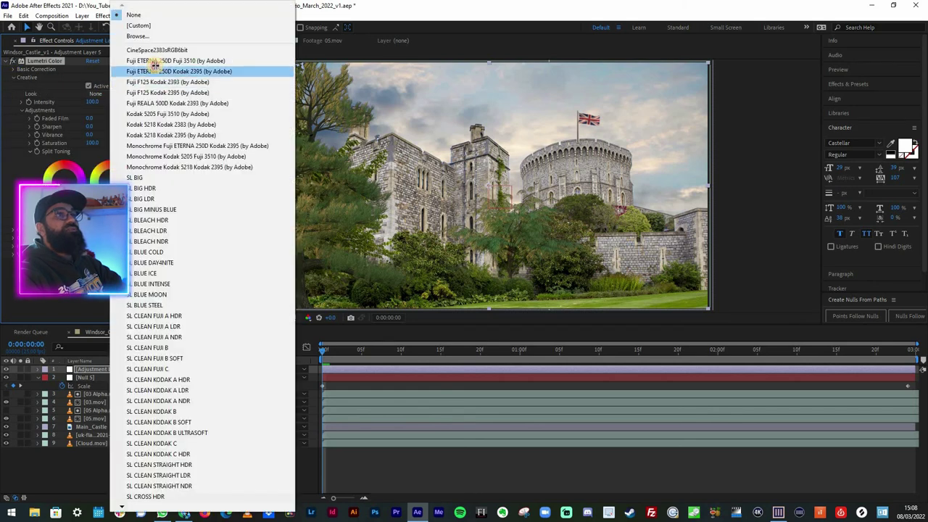
pyautogui.click(155, 63)
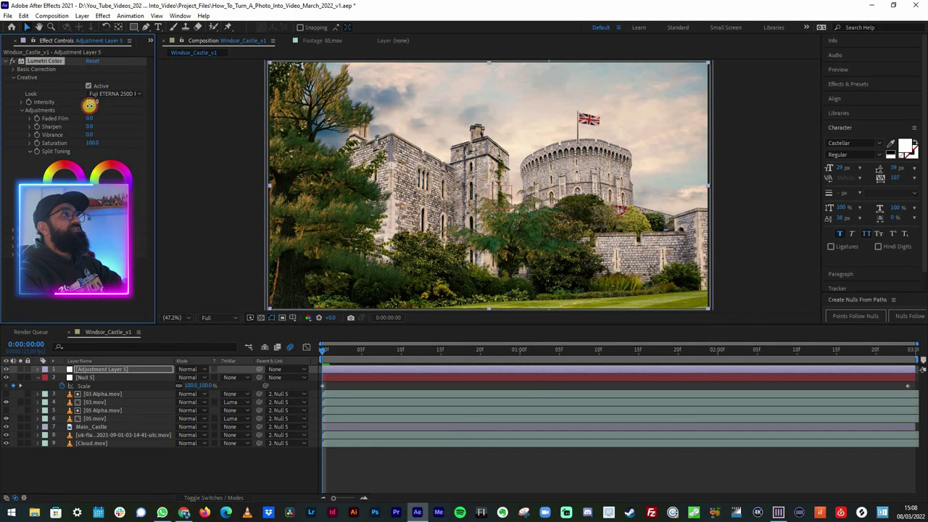
pyautogui.moveTo(89, 106); pyautogui.dragTo(90, 106)
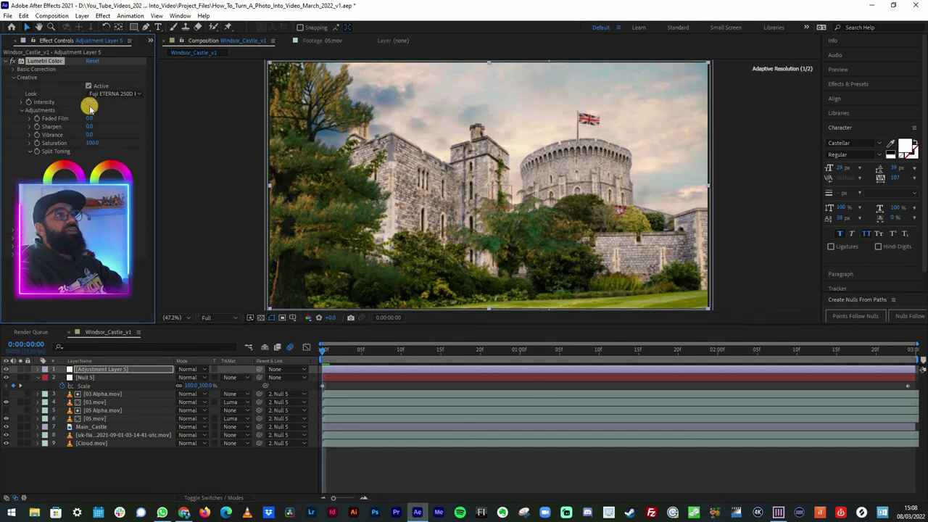
pyautogui.click(6, 62)
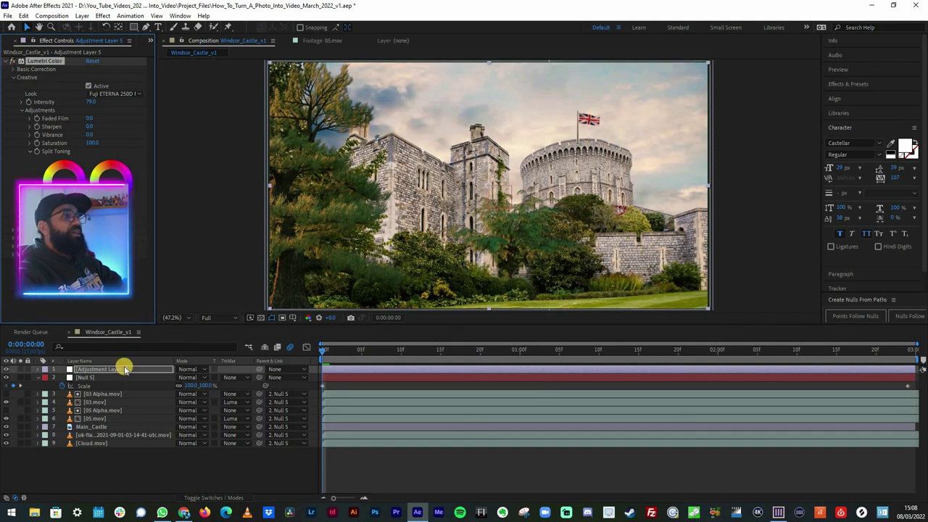